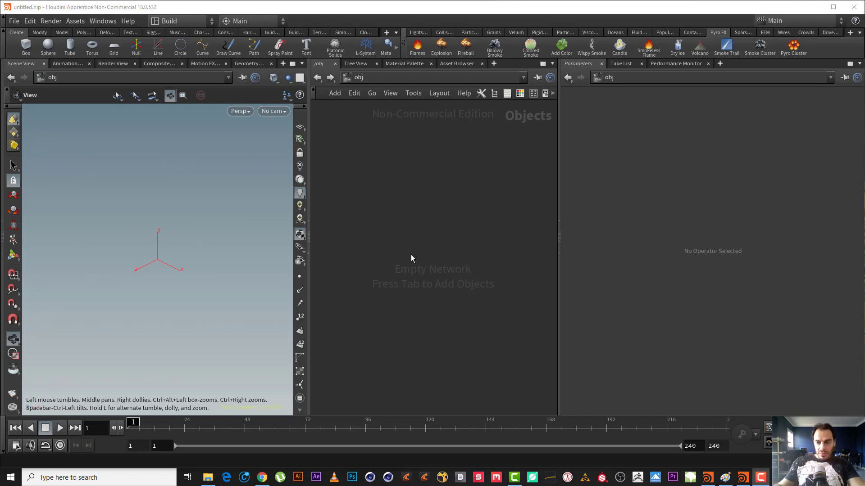
Add a Sphere node (sphere1) to the empty network and move it higher
key("Tab")
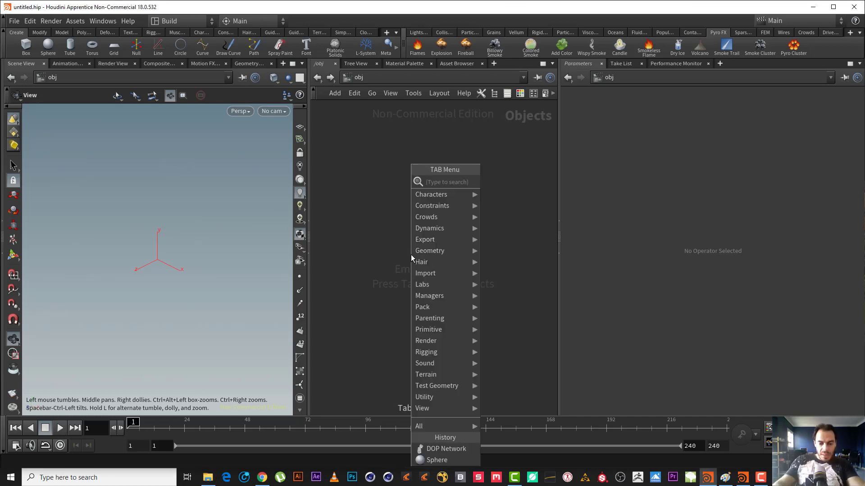
type("spher")
key("Return")
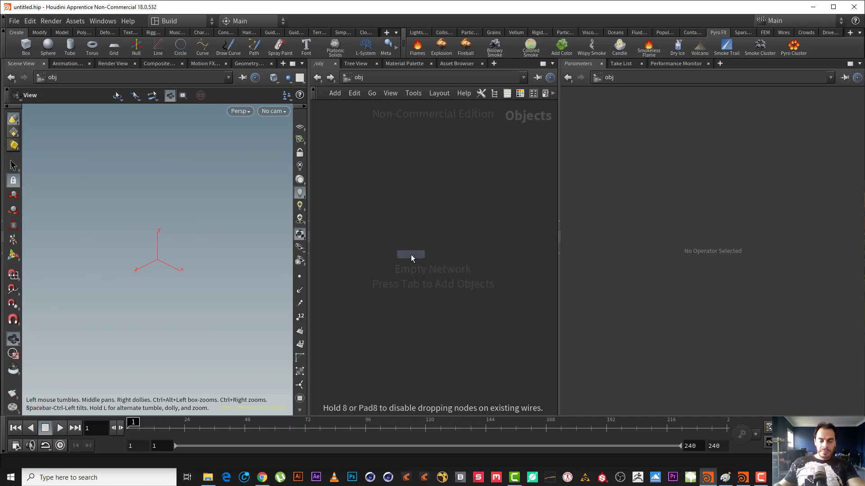
left_click(411, 255)
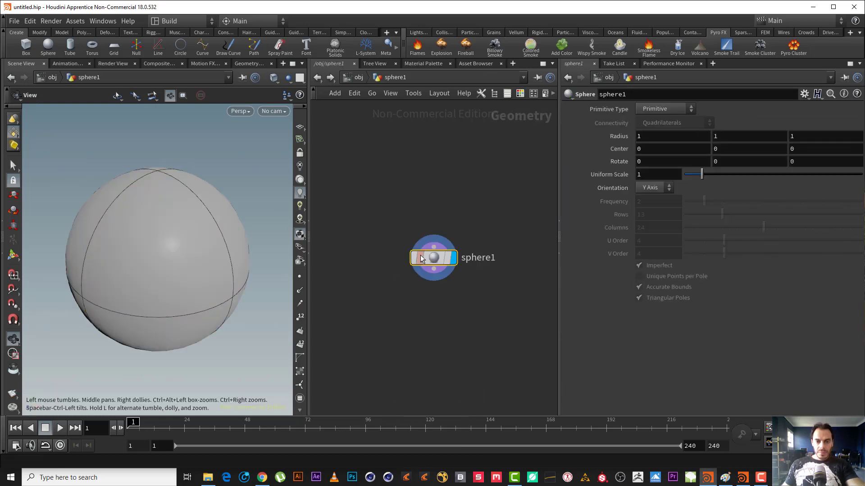
middle_click_drag(420, 206, 408, 130)
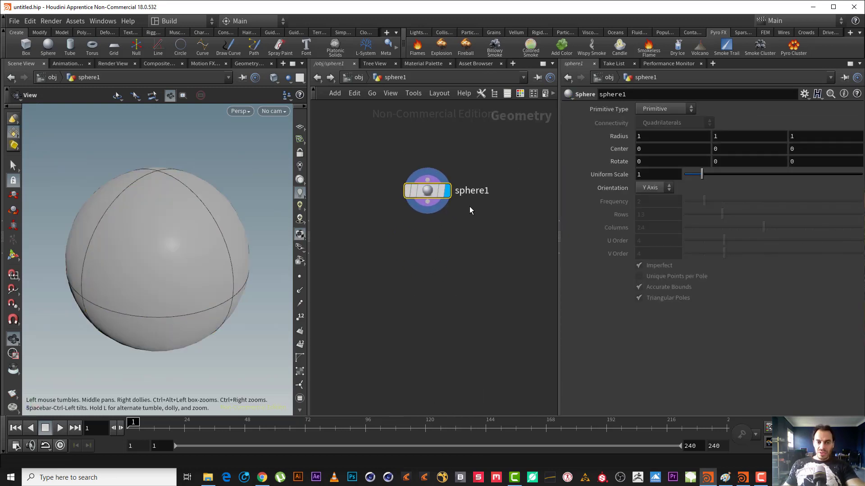
Search the node menu for pyro nodes, then delete an unwanted Pyro Solver
left_click(428, 202)
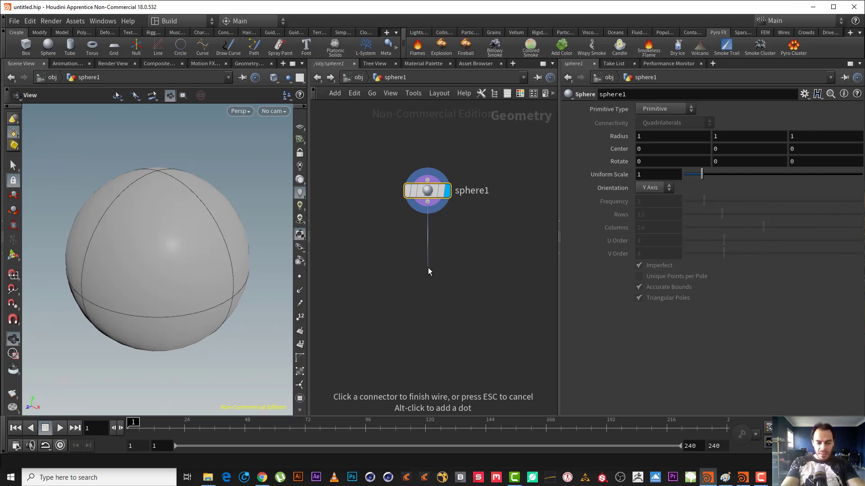
key("Tab")
type("pyr")
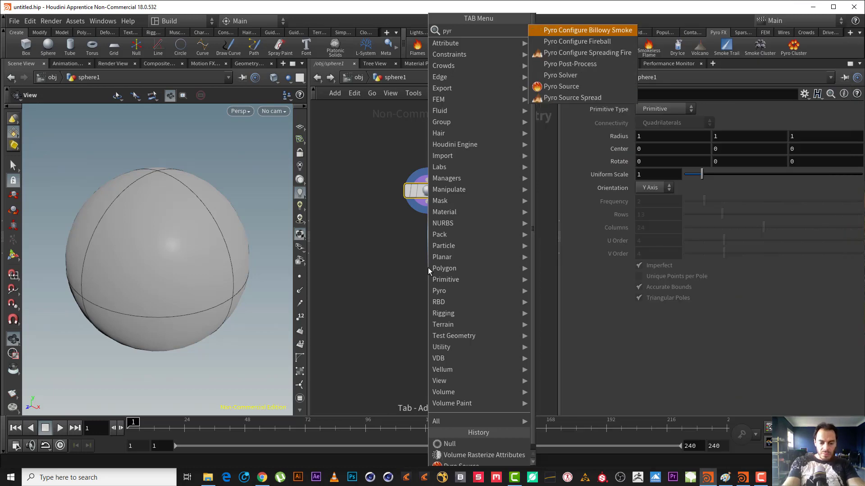
type("o s")
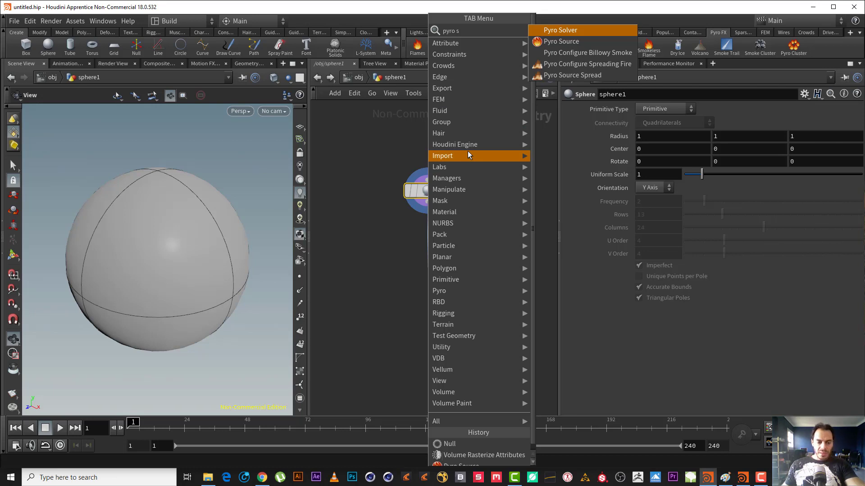
key("Escape")
key("Tab")
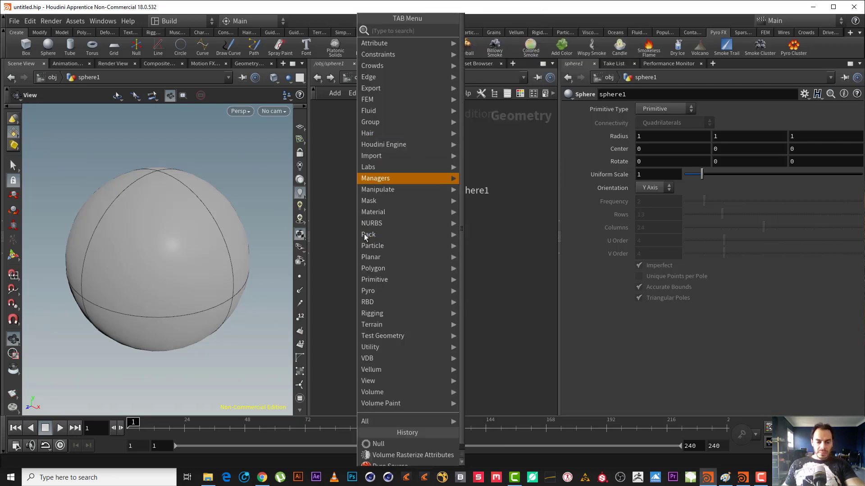
key("Escape")
key("Tab")
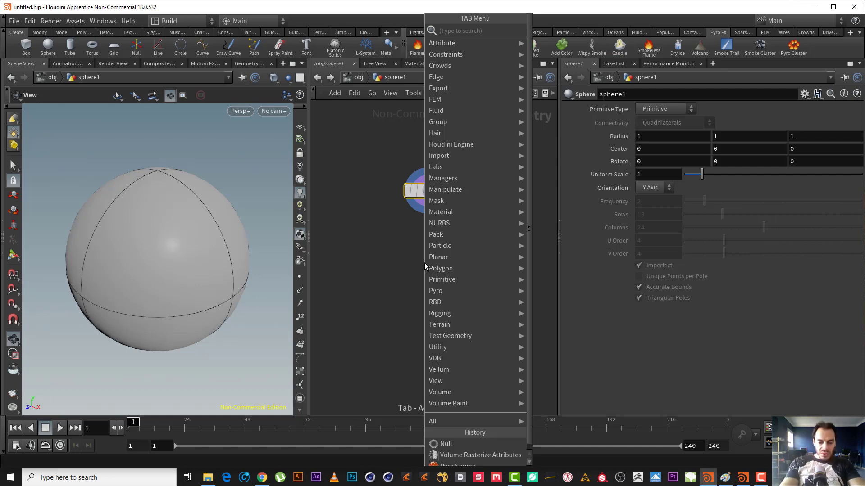
type("pyro s")
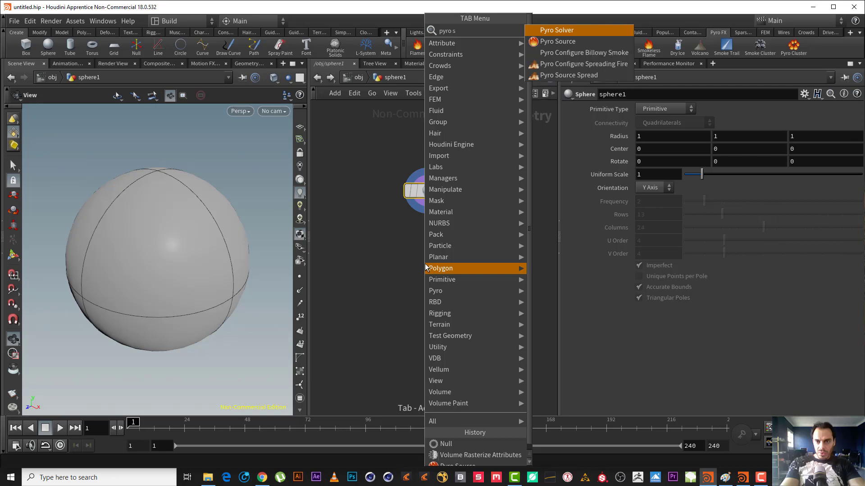
key("Escape")
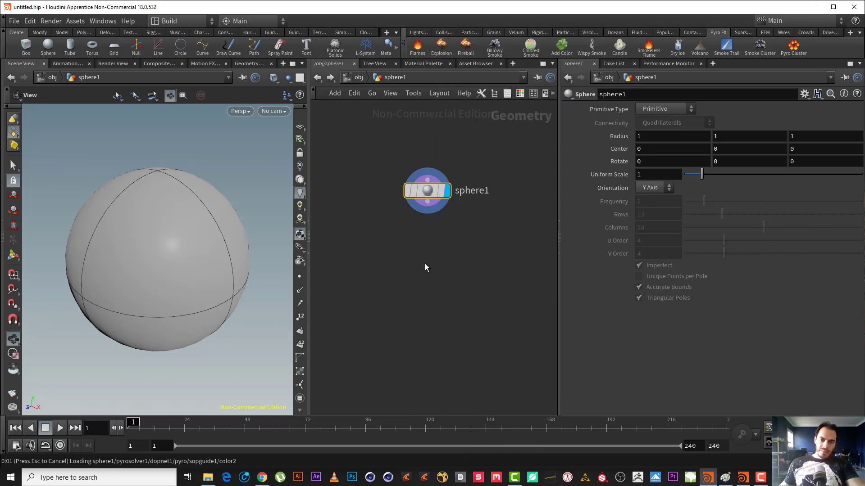
left_click(421, 250)
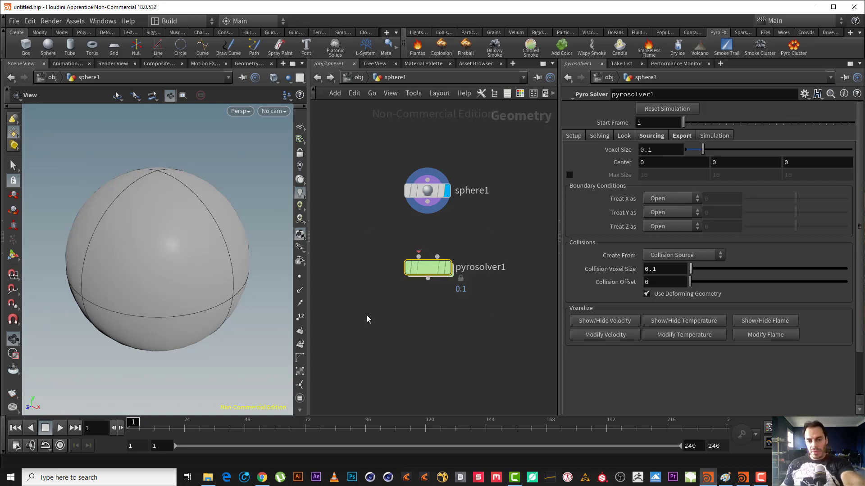
key("Delete")
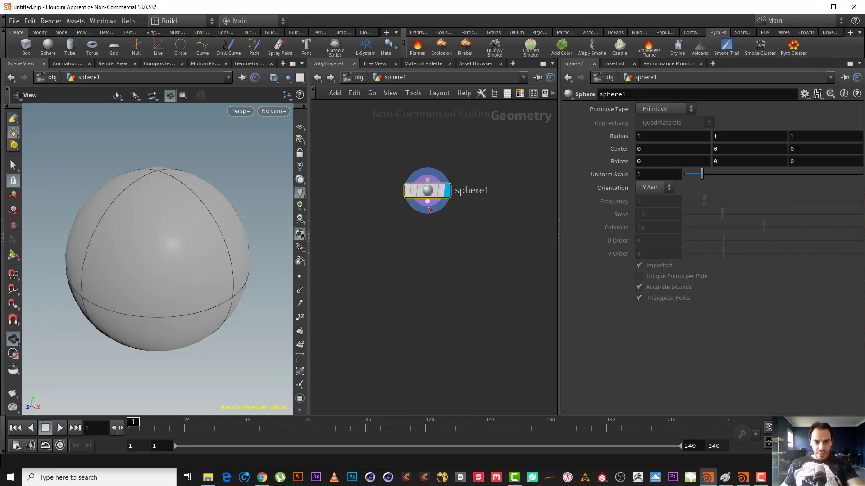
Wire sphere1's output into a new Pyro Source node placed below it
left_click(427, 201)
key("Tab")
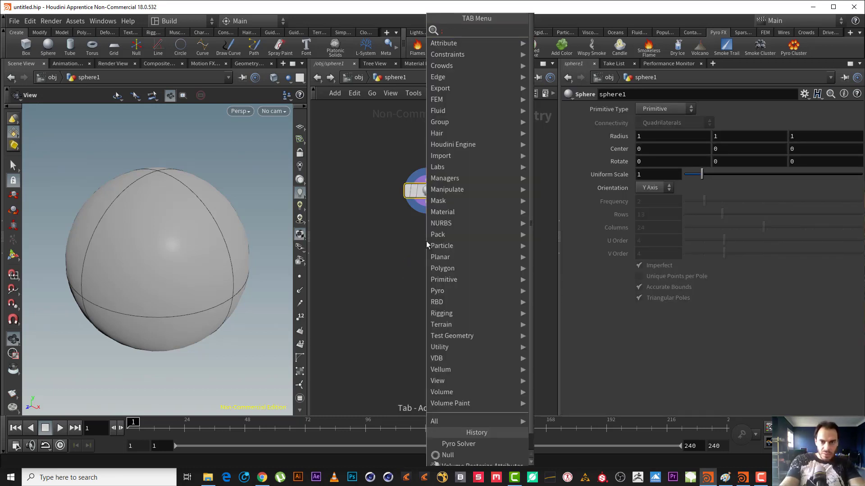
type("pyro")
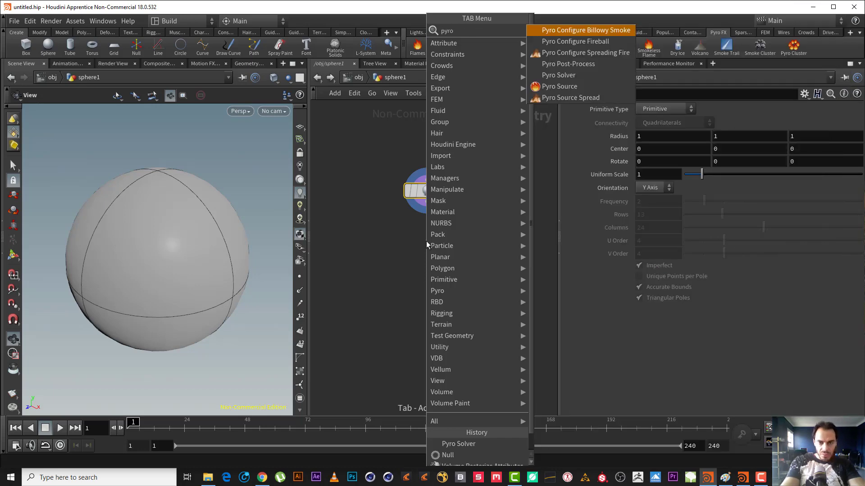
type(" s")
key("Down")
key("Return")
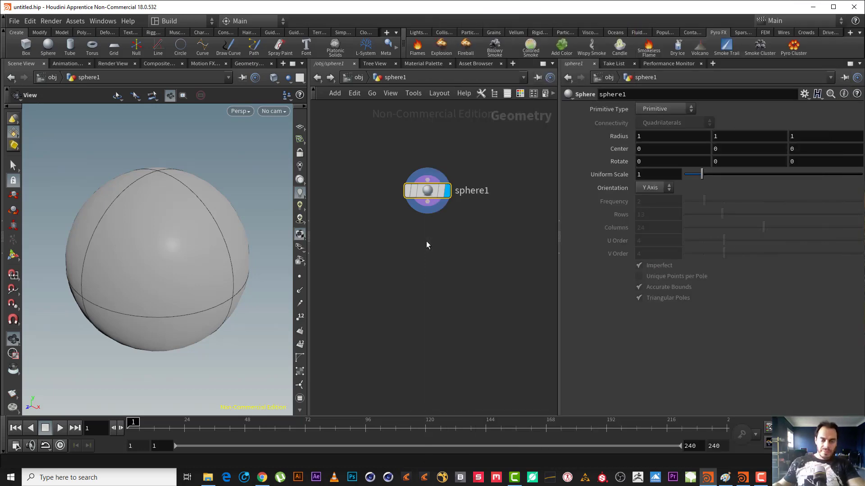
left_click(426, 242)
Display pyrosource1 and set its Initialize preset to Source Fuel (Fuel and Temperature)
key("r")
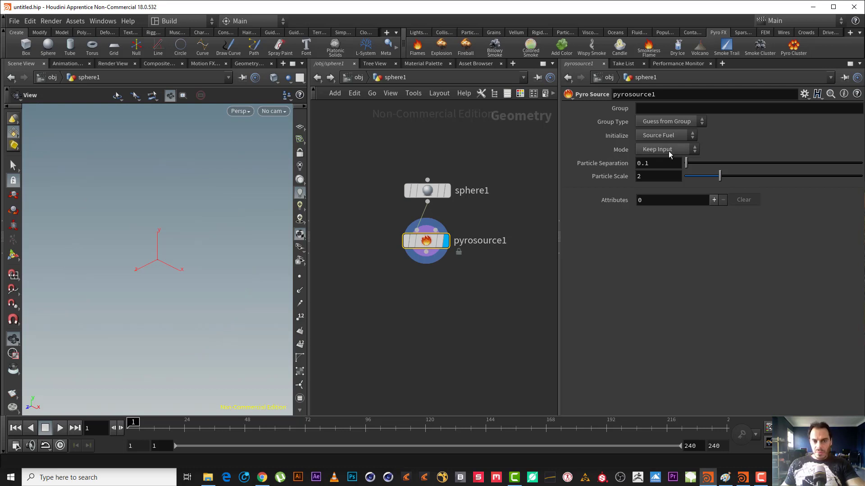
left_click(666, 136)
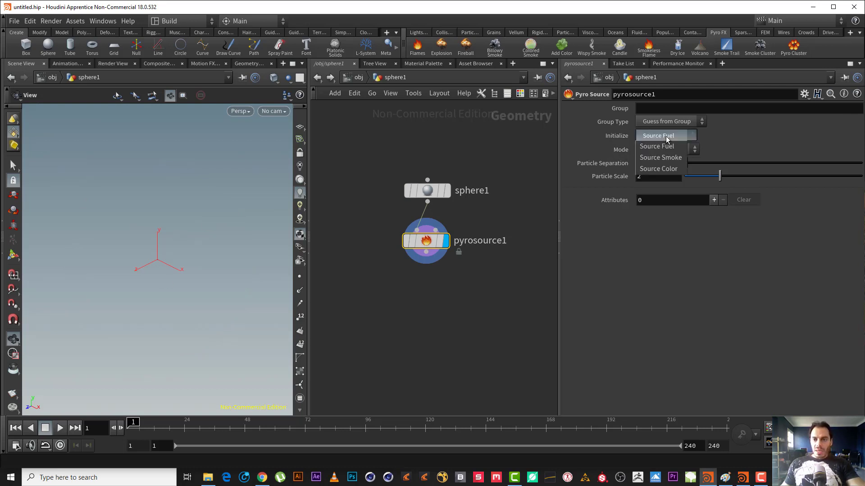
left_click(611, 139)
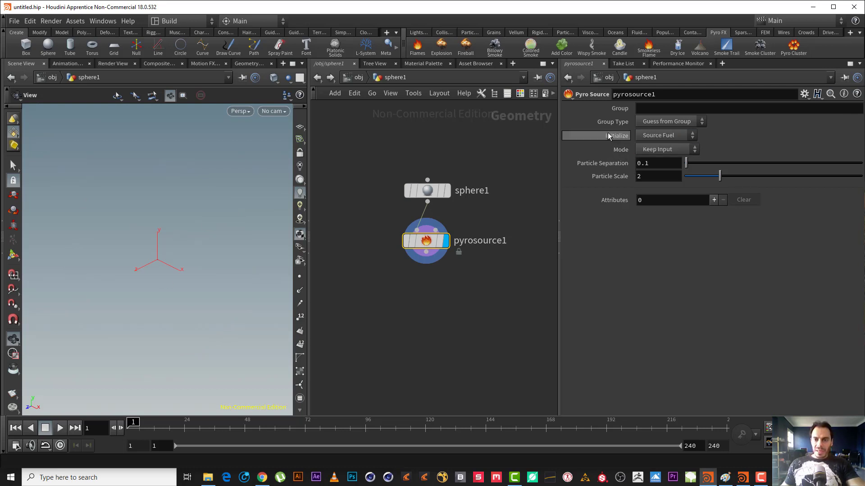
left_click(665, 137)
left_click(673, 158)
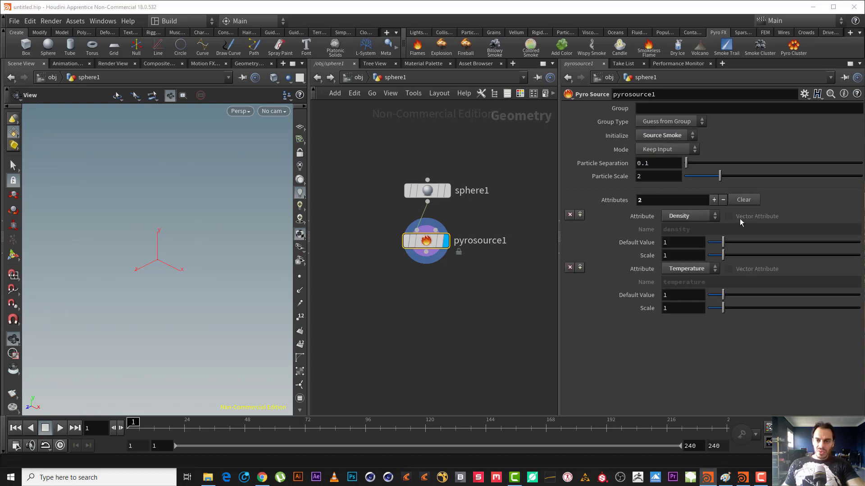
left_click(572, 216)
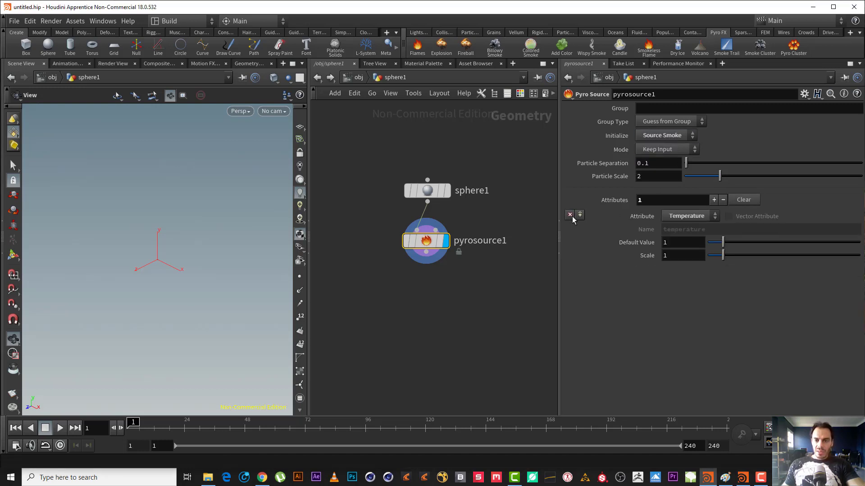
left_click(672, 134)
left_click(671, 145)
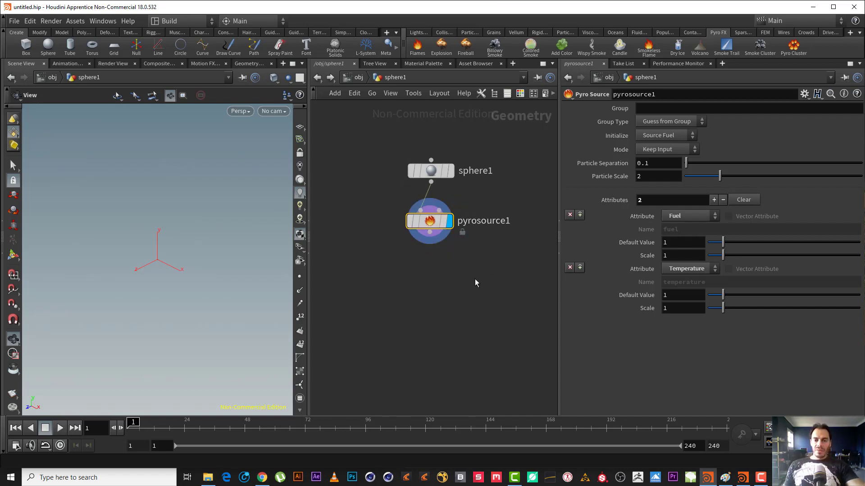
Check pyrosource1's node info for its fuel and temperature attributes
middle_click_drag(444, 274, 436, 286)
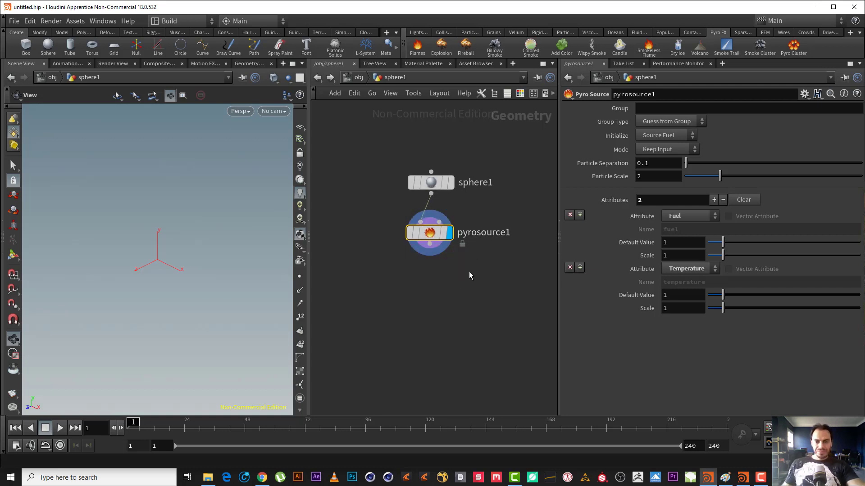
middle_click_drag(429, 287, 431, 272)
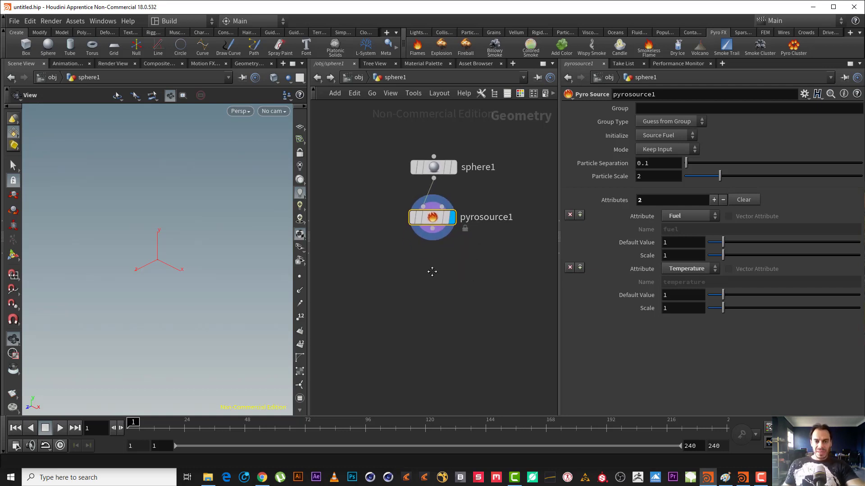
mouse_move(434, 248)
middle_mouse_down()
mouse_move(419, 259)
mouse_move(435, 268)
middle_mouse_up()
scroll(419, 259, "up", 1)
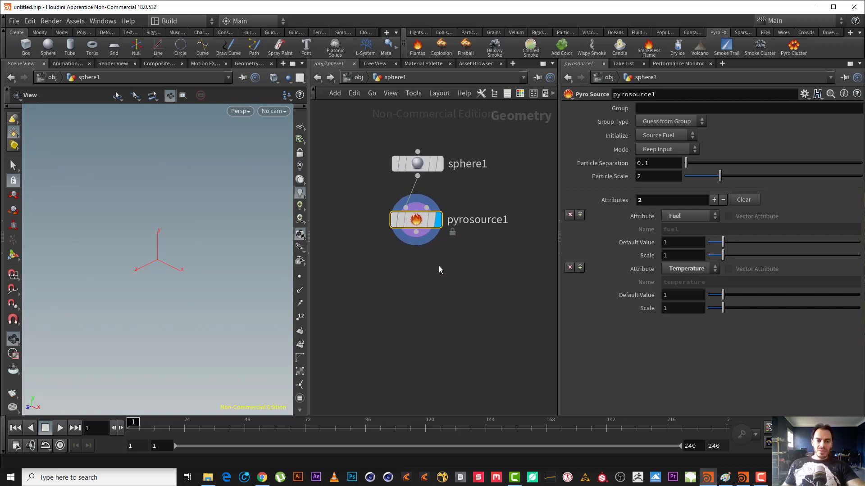
middle_click_drag(431, 263, 437, 294)
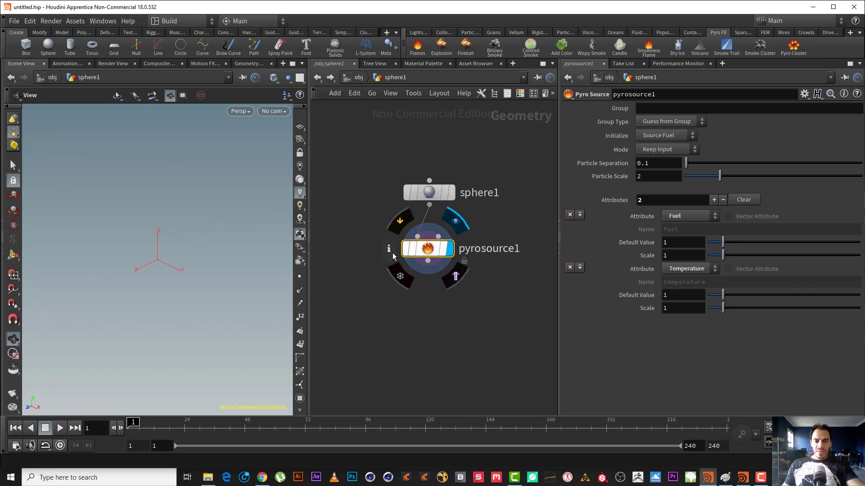
left_click(390, 250)
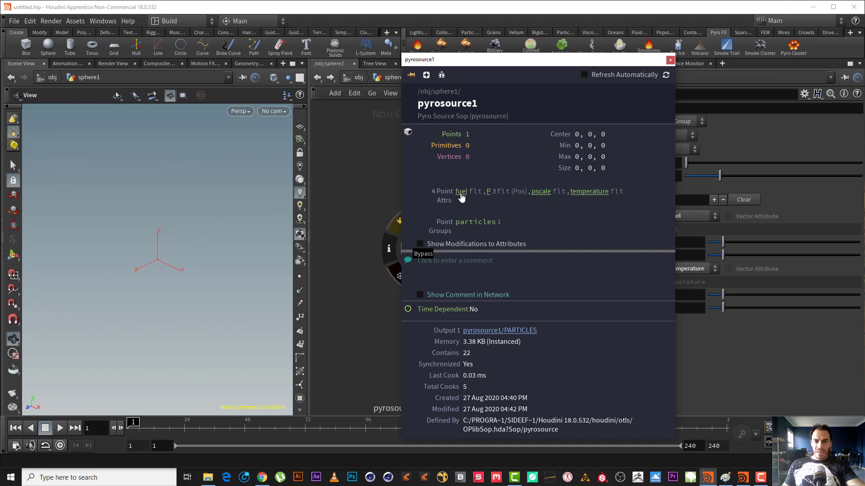
left_click(669, 60)
middle_click_drag(415, 295, 417, 257)
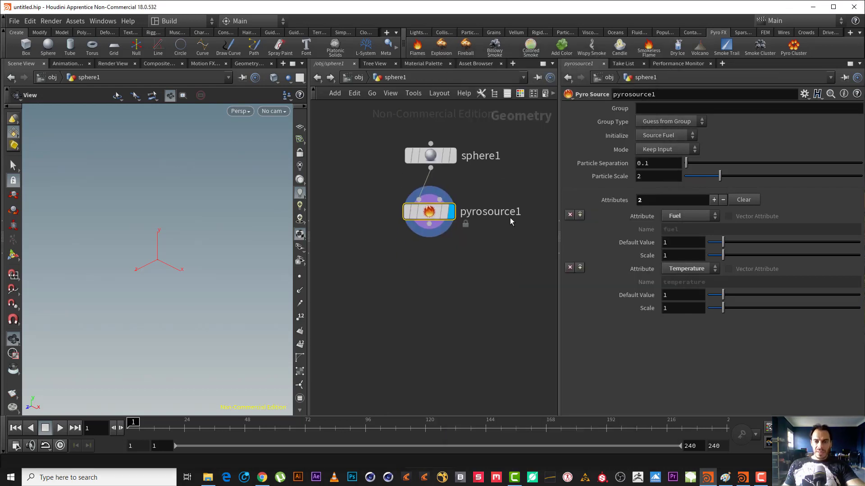
Wire a Volume Rasterize Attributes node below pyrosource1
left_click(429, 224)
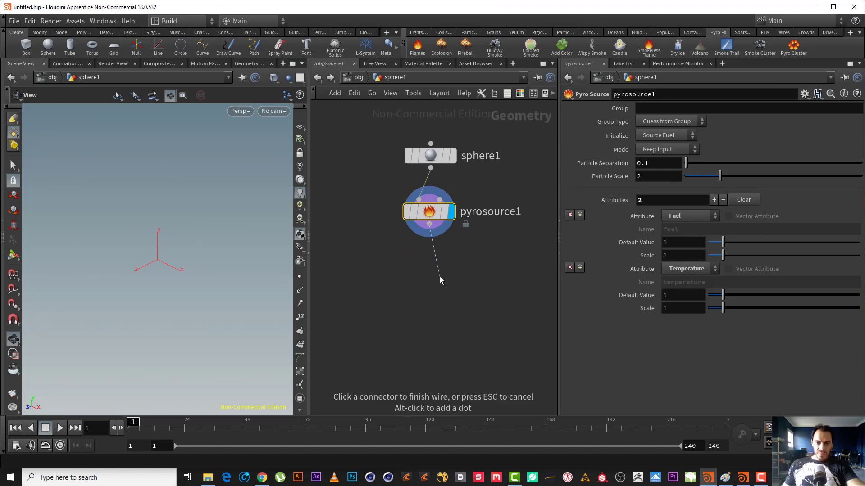
key("Tab")
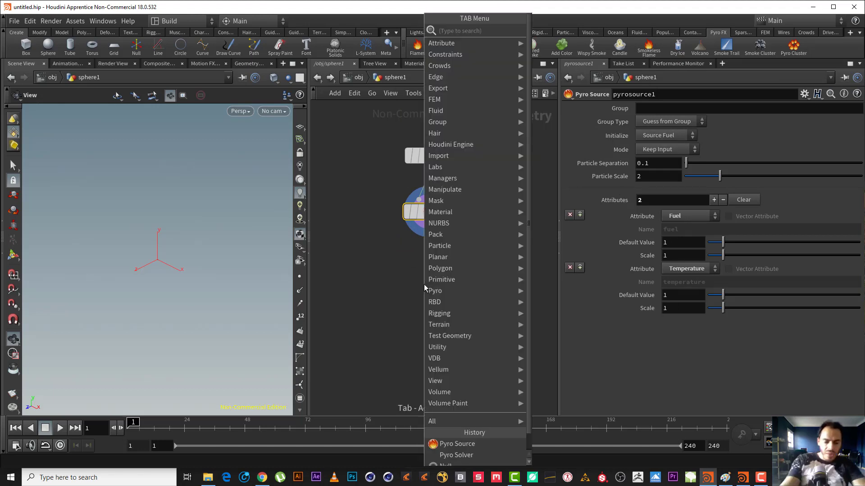
type("vo")
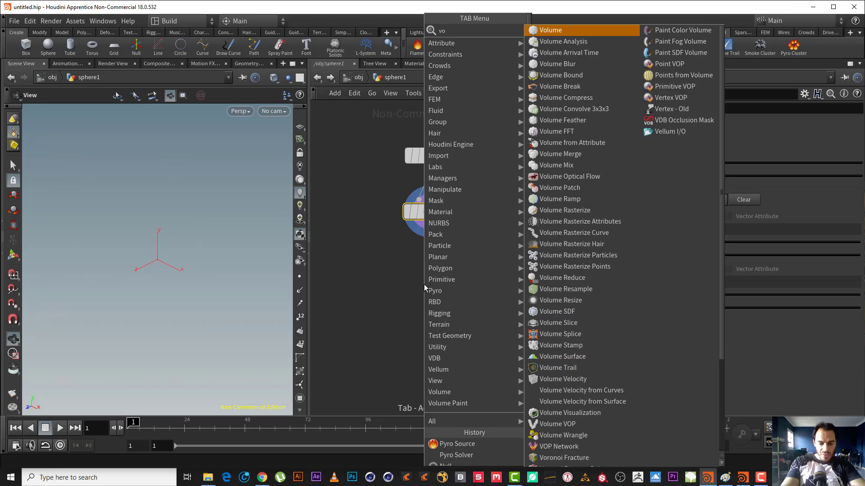
type(" r")
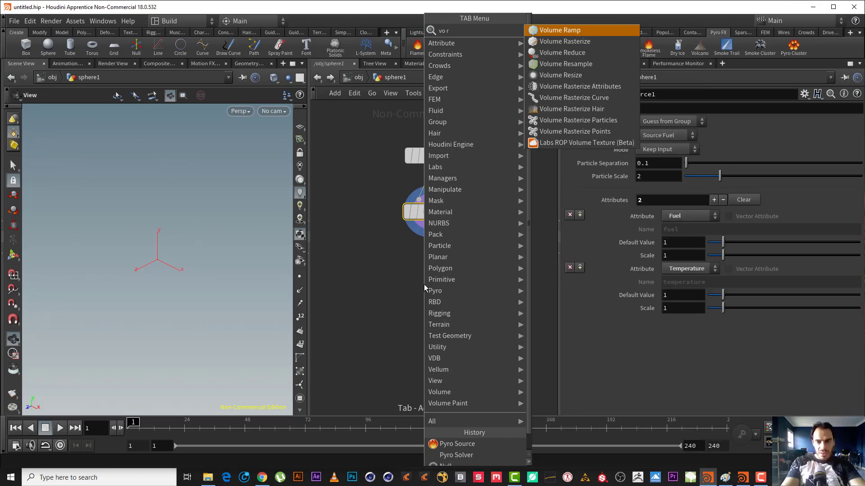
type("a")
key("Return")
left_click(423, 285)
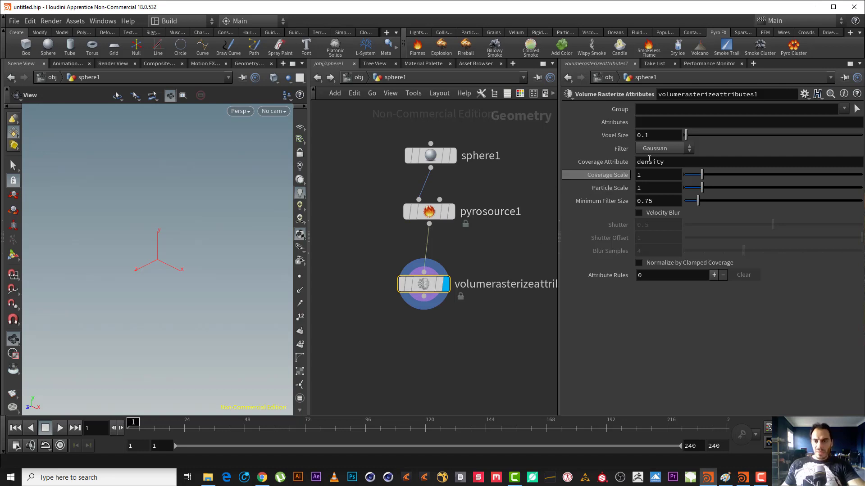
Set its Attributes field to 'fuel temperature'
left_click(664, 123)
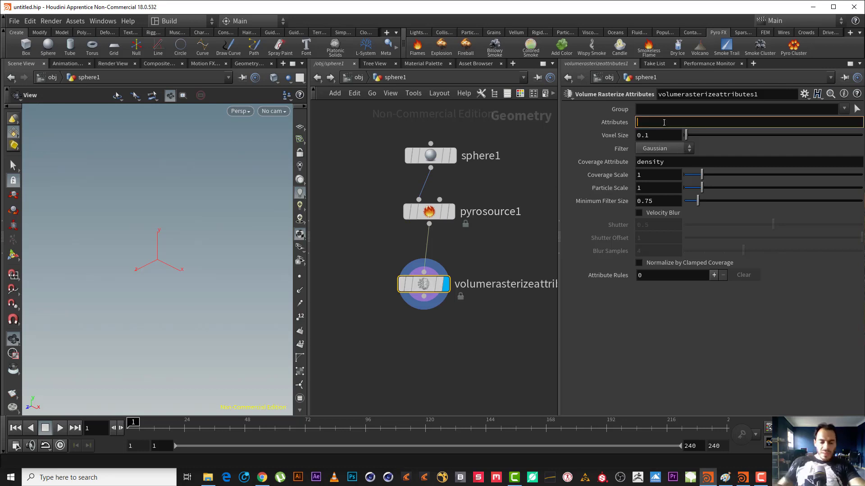
type("fuel ")
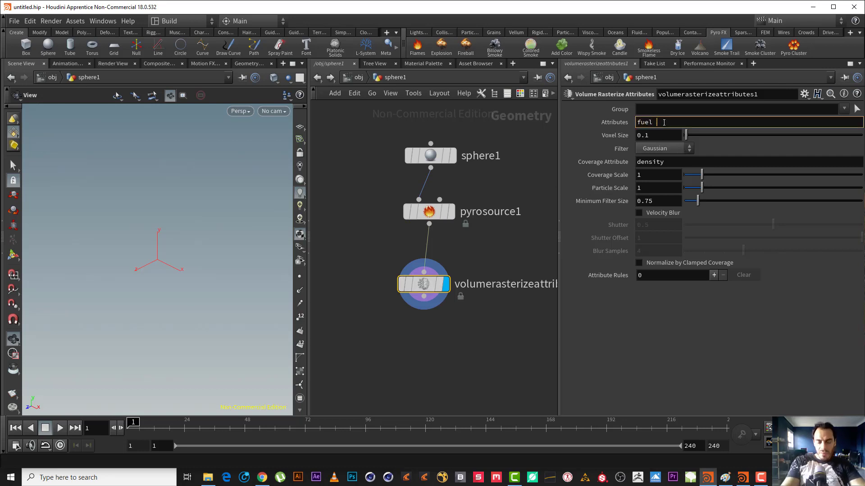
type("te")
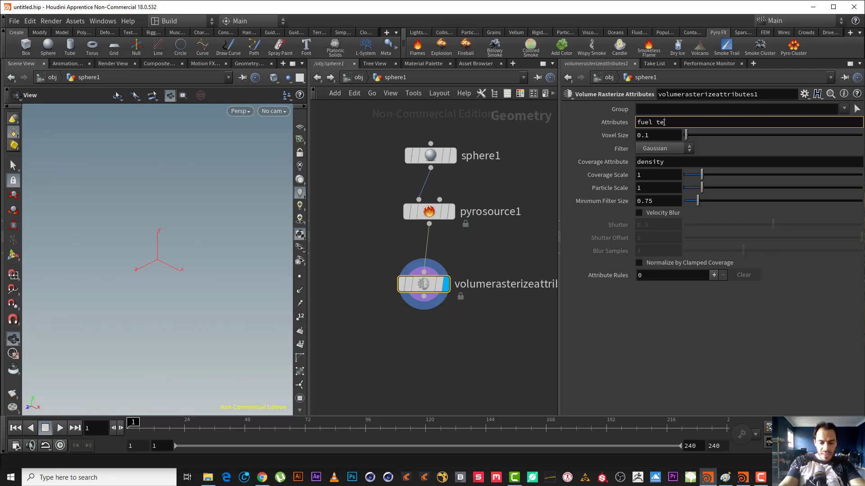
type("mperature")
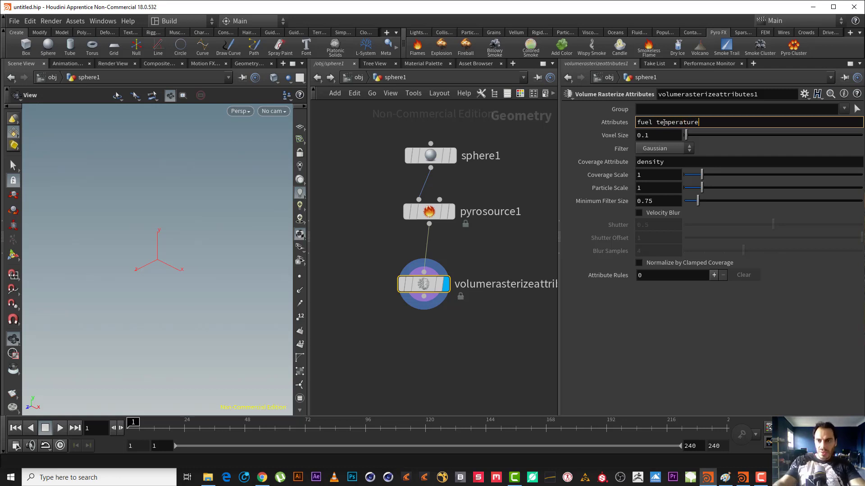
key("Return")
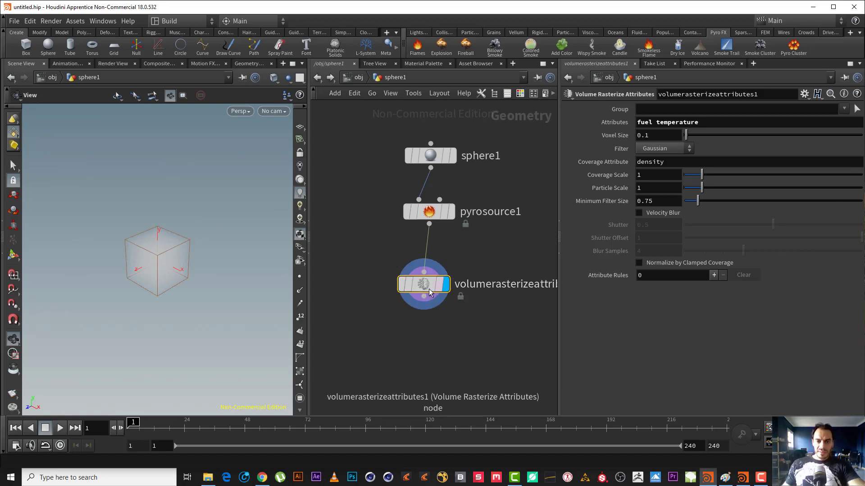
Set pyrosource1's Particle Separation to 0.05
left_click(393, 290)
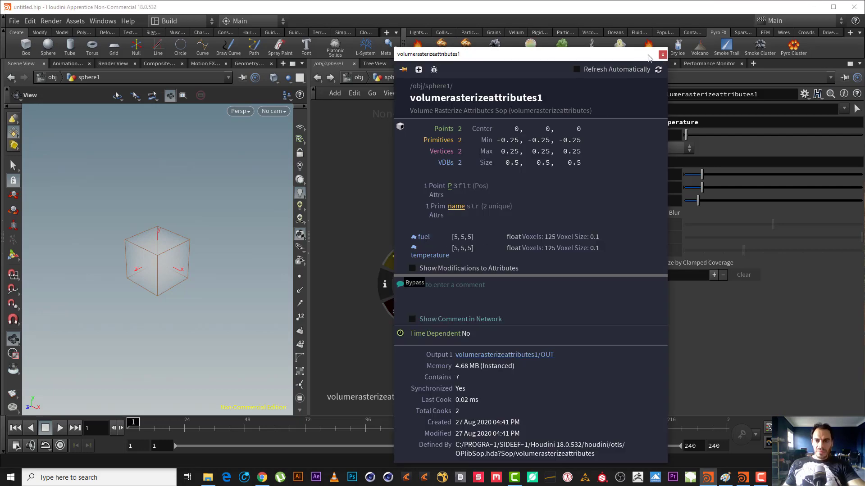
left_click(662, 54)
key("Up")
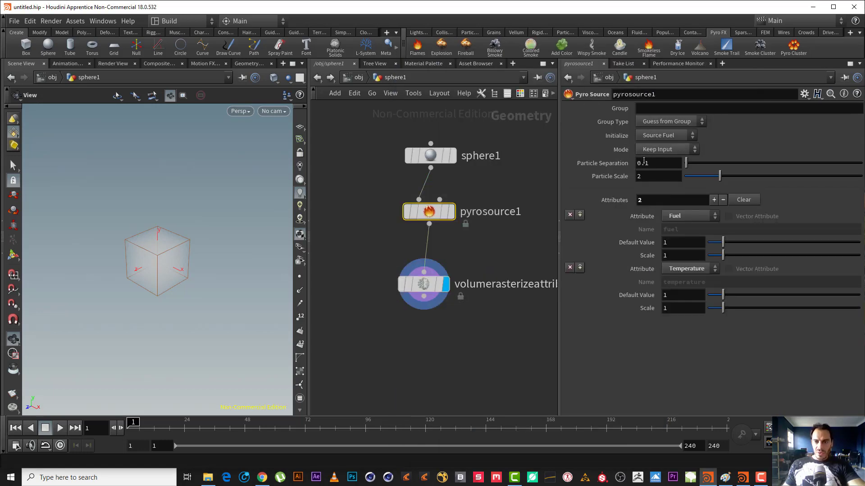
left_click_drag(643, 162, 656, 162)
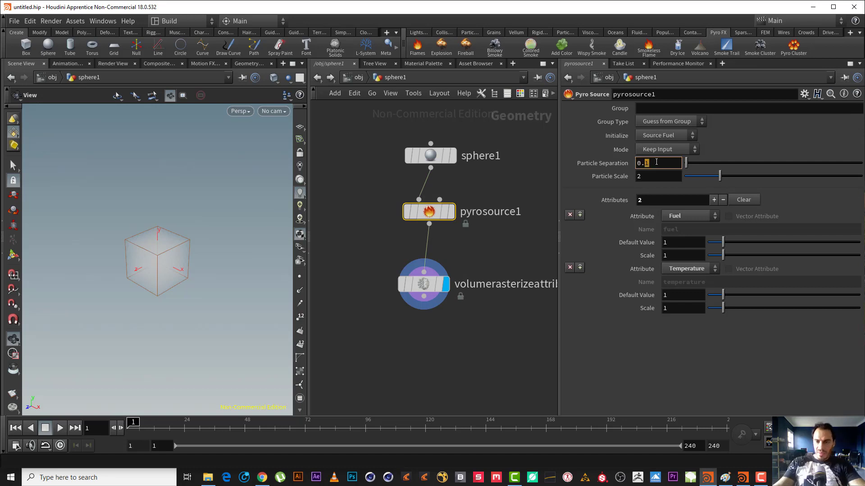
type("05")
key("Return")
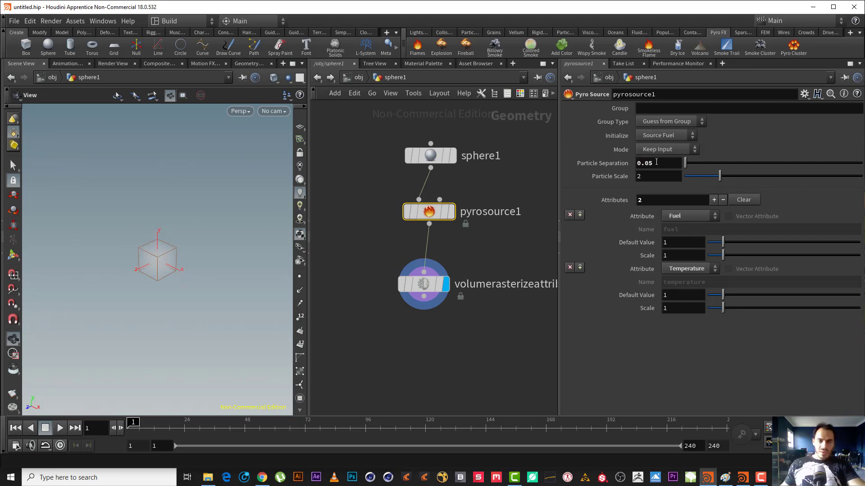
Switch pyrosource1's Mode to Surface Scatter and display its scattered points
left_click(423, 284)
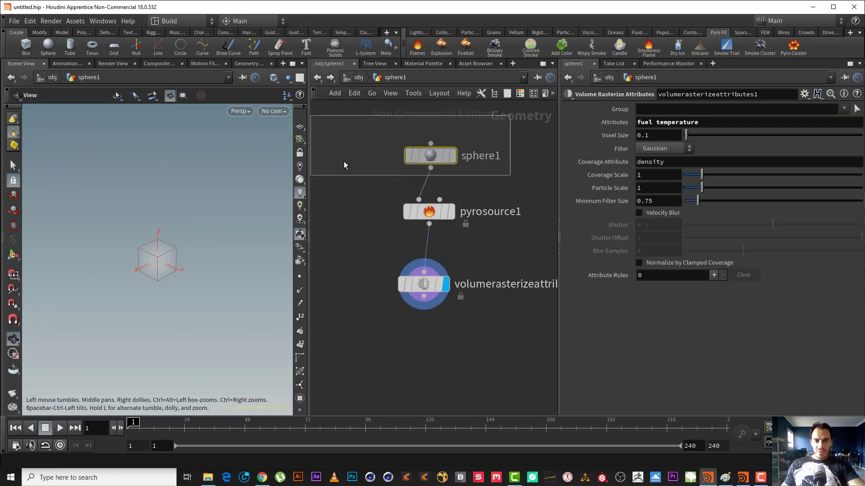
left_click(428, 212)
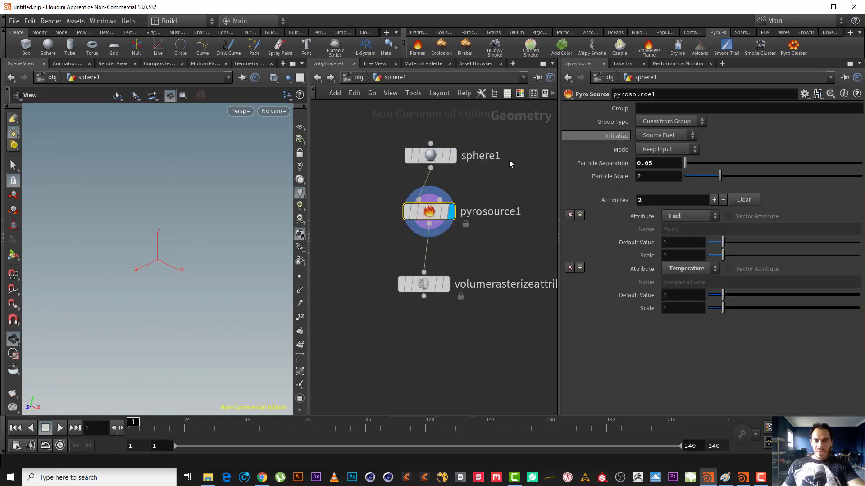
mouse_move(154, 272)
left_mouse_down()
mouse_move(157, 261)
mouse_move(199, 270)
mouse_move(158, 272)
left_mouse_up()
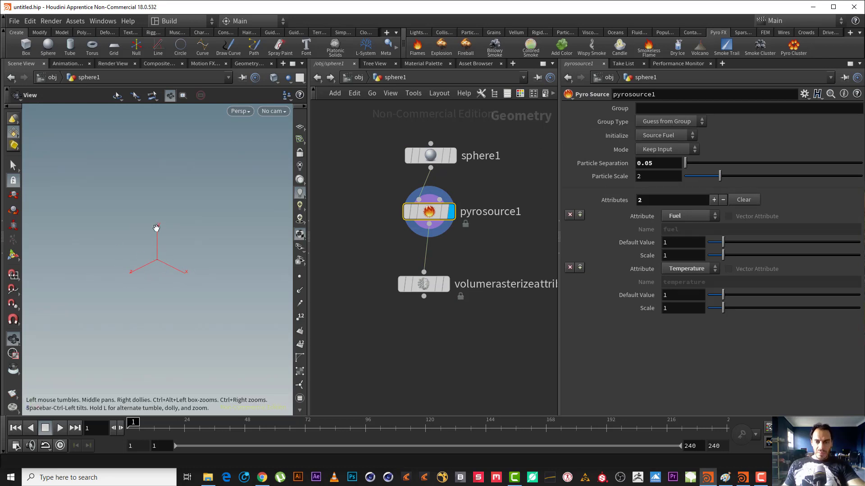
left_click(668, 153)
left_click(465, 138)
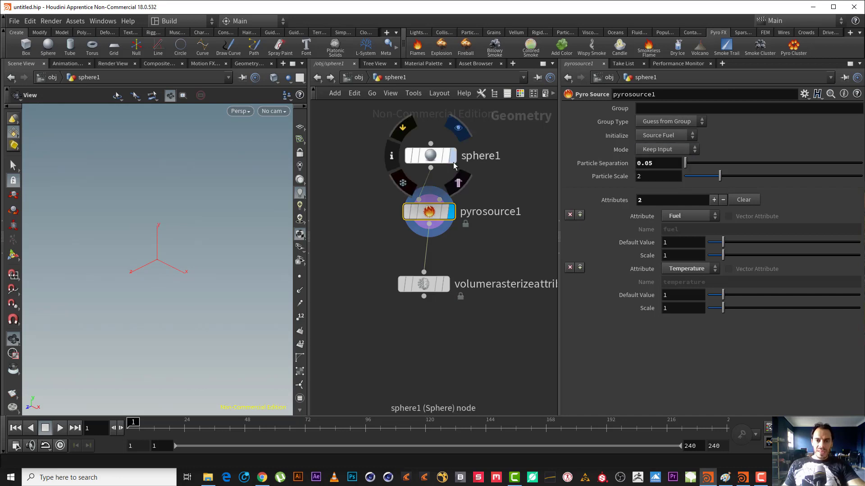
left_click(450, 155)
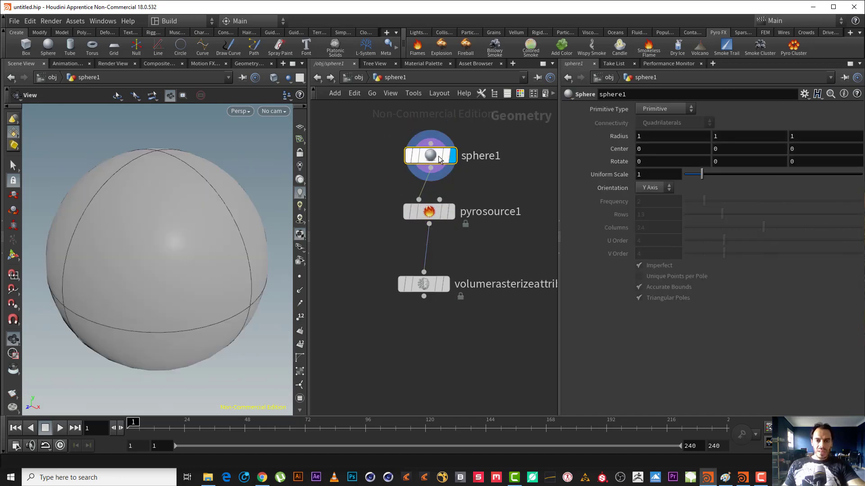
left_click(392, 156)
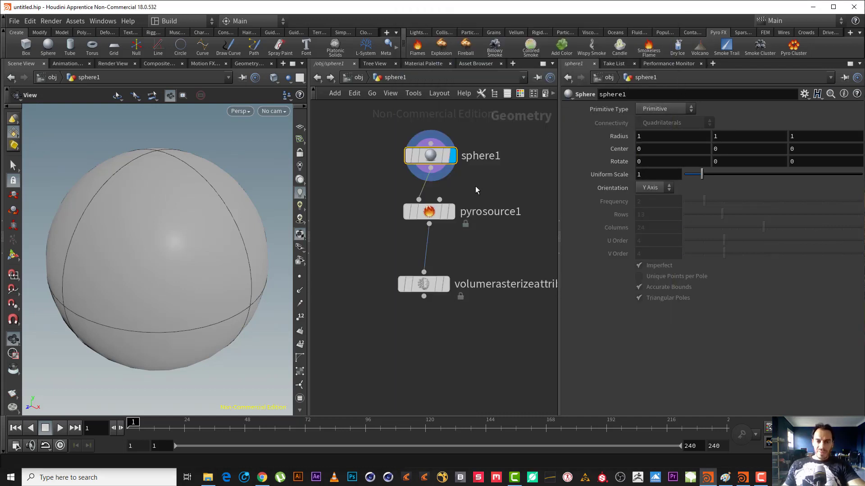
left_click(429, 211)
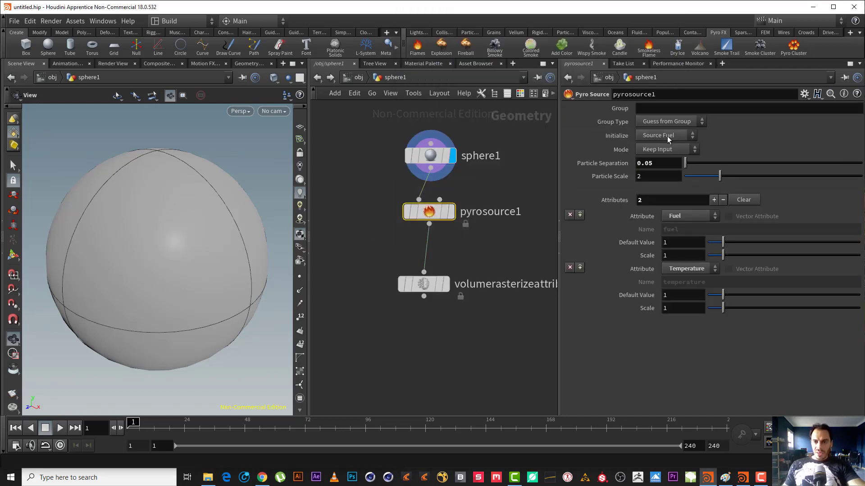
left_click(663, 148)
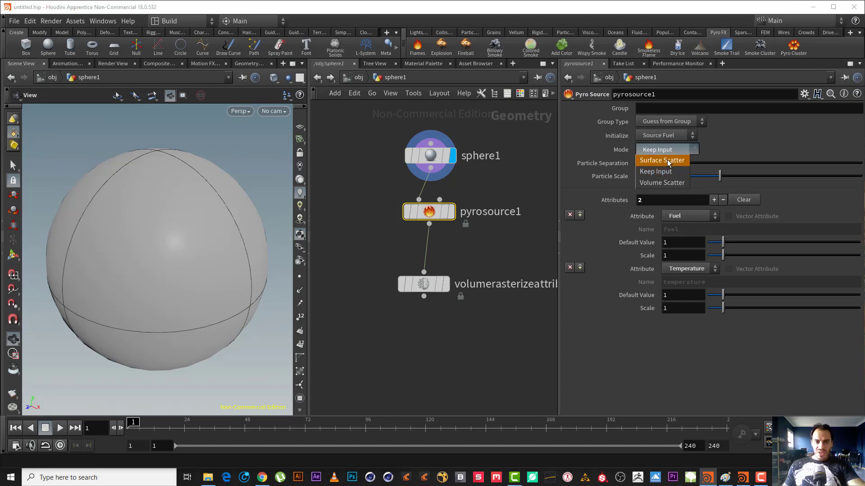
left_click(671, 158)
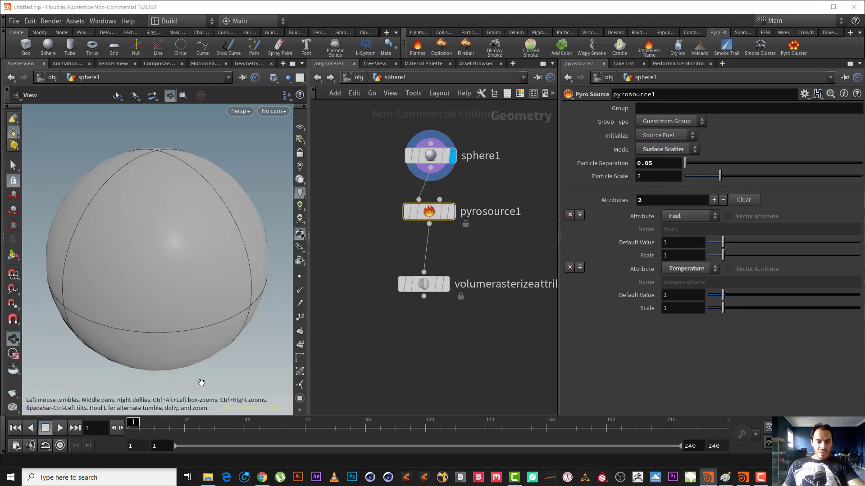
key("r")
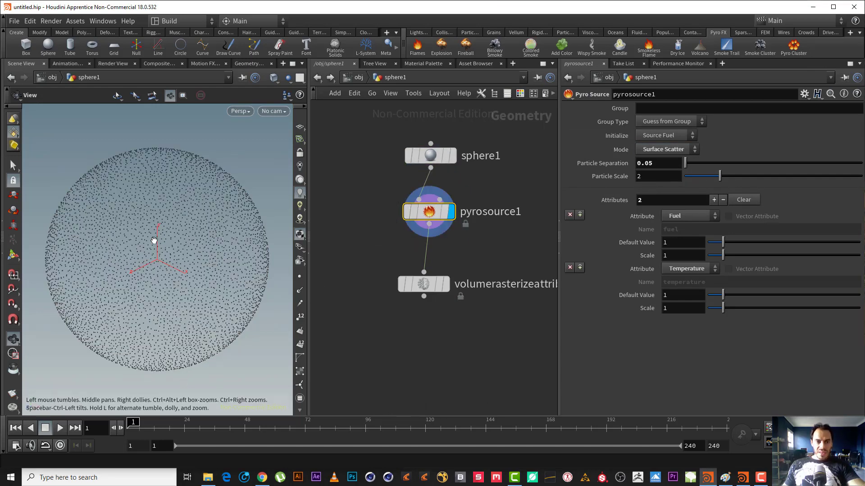
Display the rasterized volume and reposition the rasterize node in the network
left_click(444, 284)
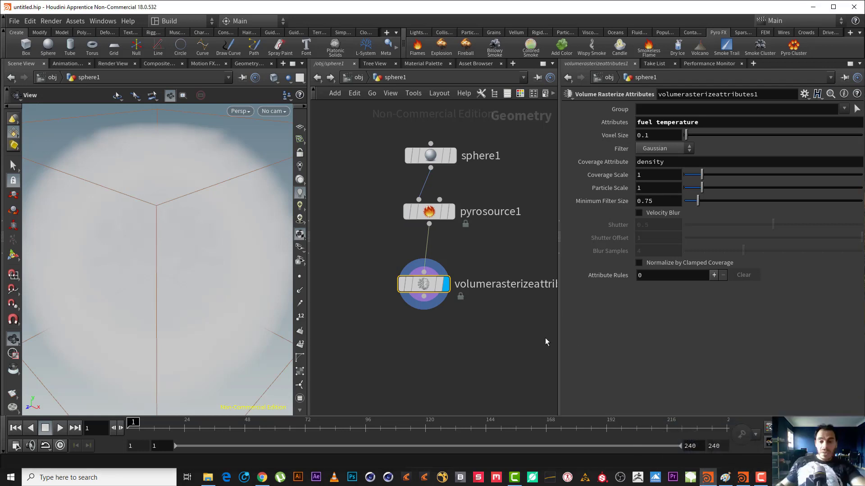
mouse_move(442, 321)
middle_mouse_down()
mouse_move(456, 299)
mouse_move(426, 298)
middle_mouse_up()
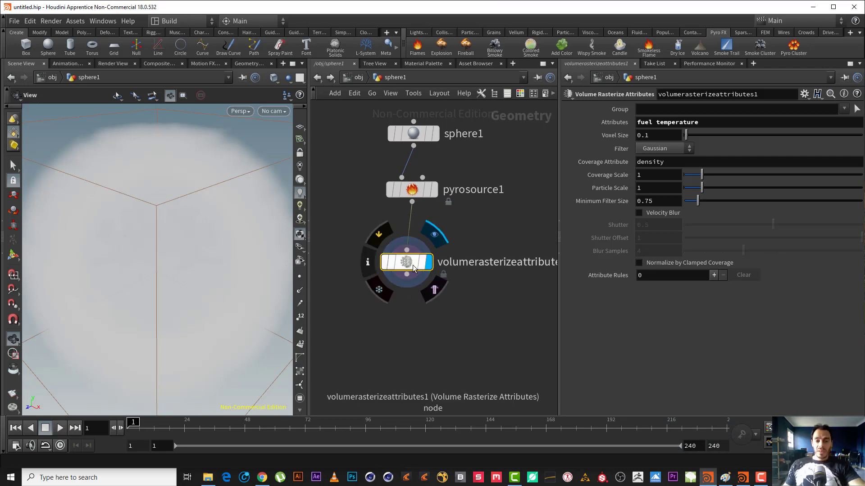
left_click_drag(412, 265, 415, 251)
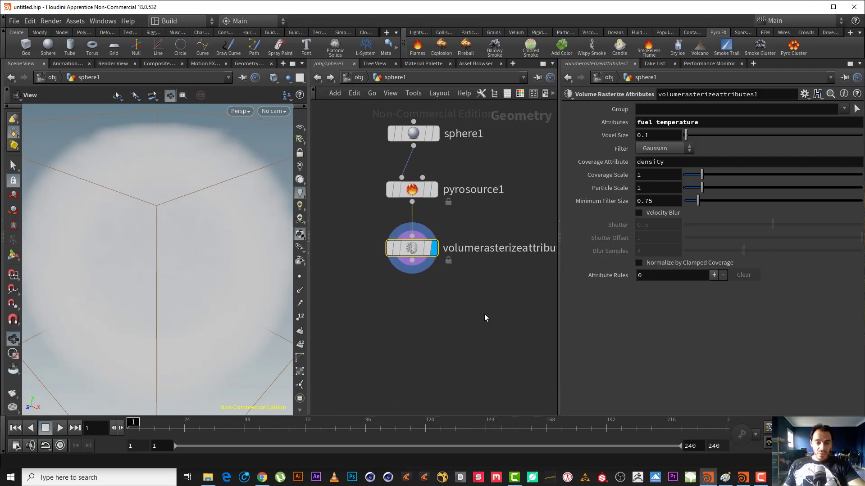
middle_click_drag(454, 314, 461, 332)
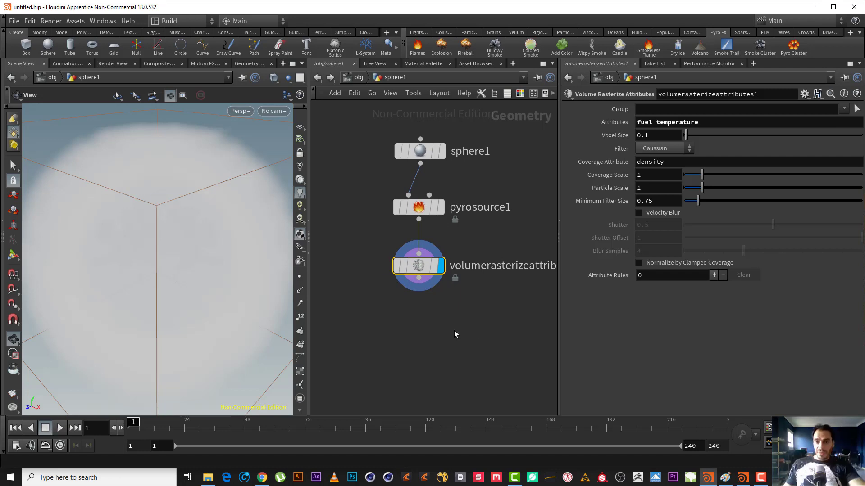
left_click_drag(455, 333, 361, 234)
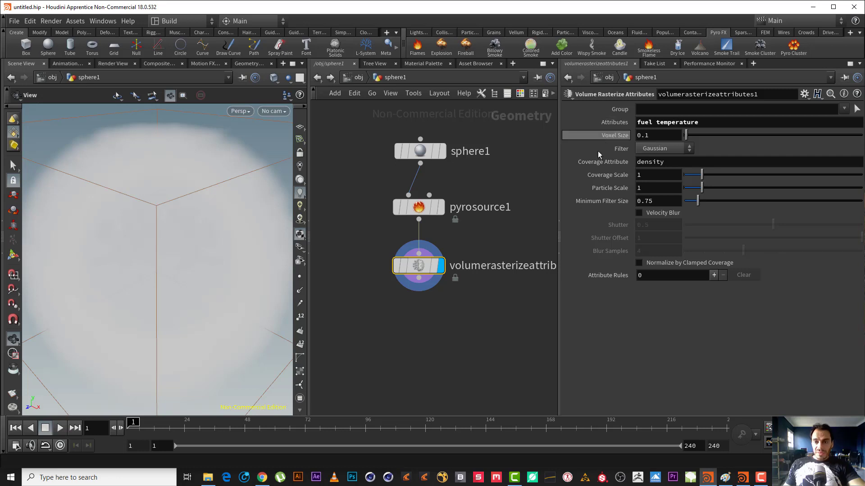
Paste the rasterizer's Voxel Size as a relative reference into pyrosource1's Particle Separation
right_click(612, 135)
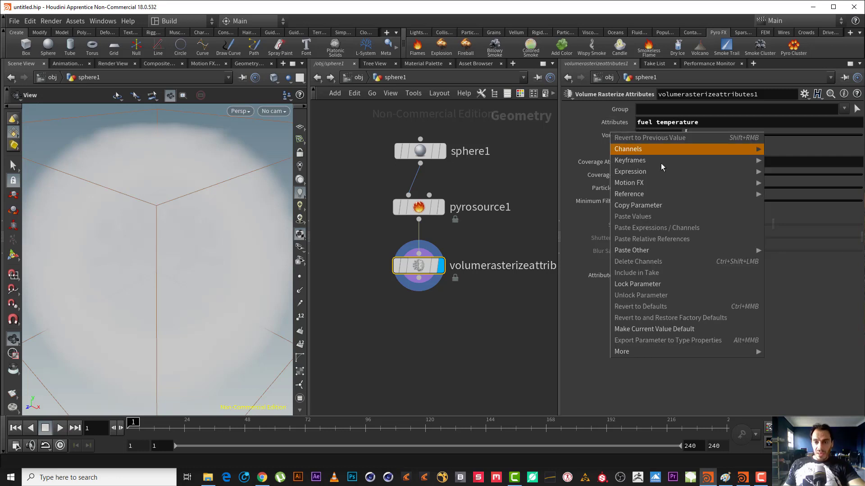
left_click(666, 204)
left_click(418, 207)
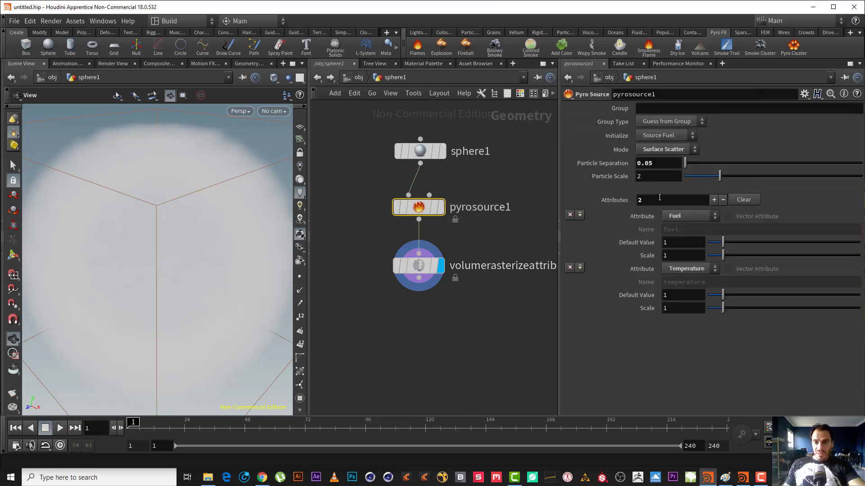
right_click(618, 164)
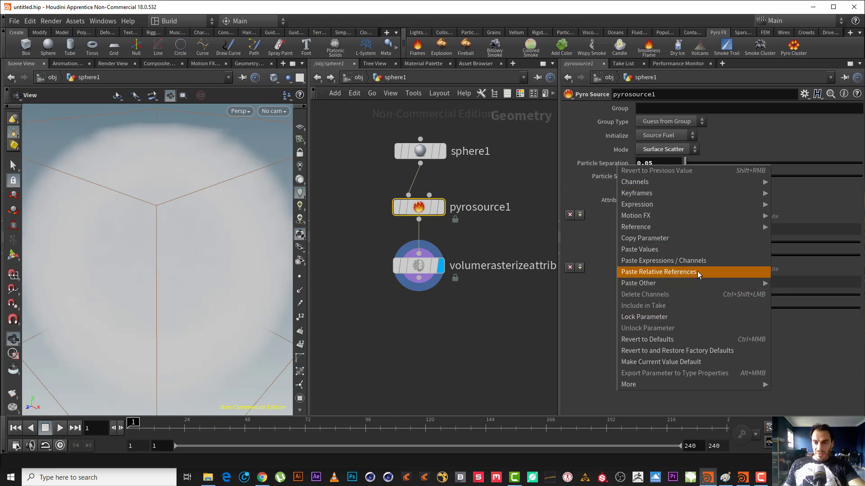
left_click(697, 271)
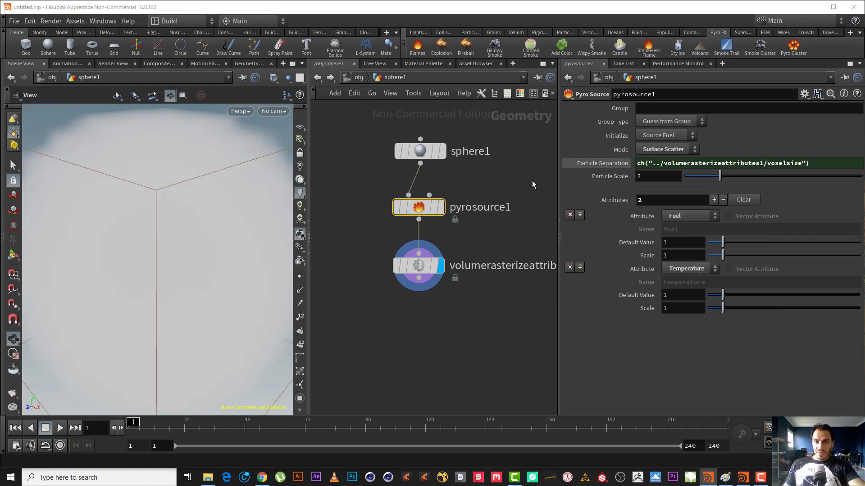
left_click(425, 266)
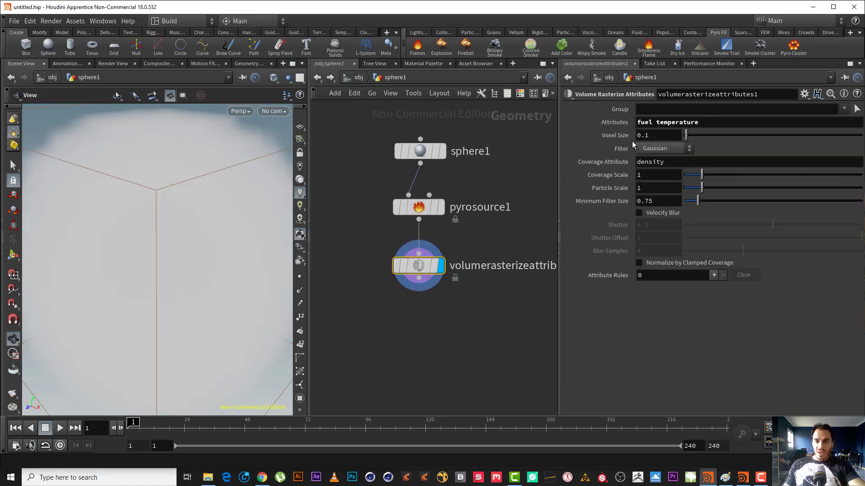
left_click_drag(133, 266, 79, 309)
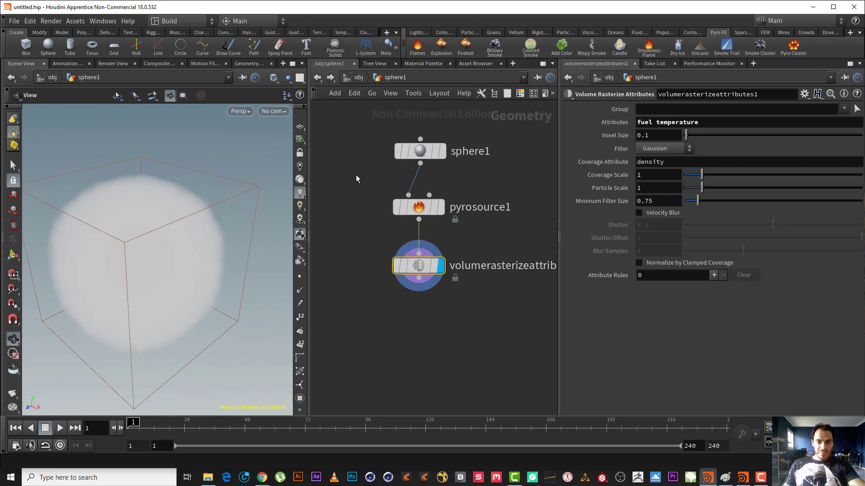
Set volumerasterizeattributes1's Voxel Size to 0.05 and Particle Scale to 1
left_click(439, 152)
left_click(441, 266)
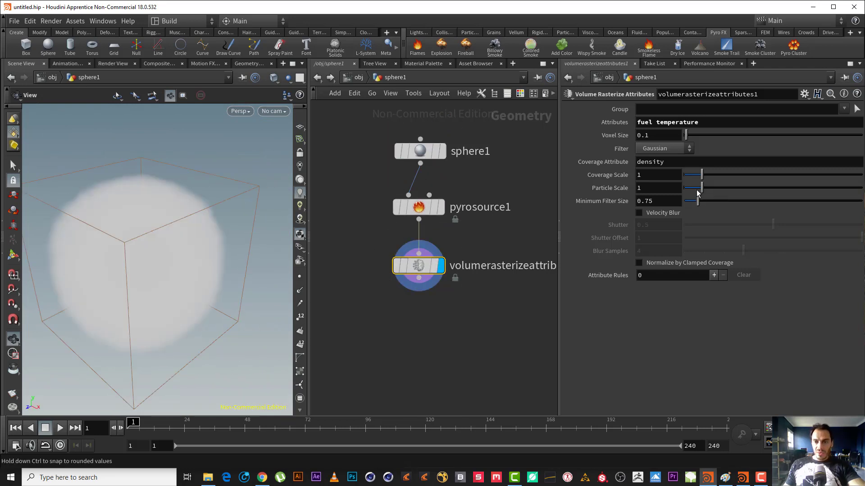
mouse_move(697, 188)
left_mouse_down()
mouse_move(687, 186)
mouse_move(677, 201)
mouse_move(687, 186)
left_mouse_up()
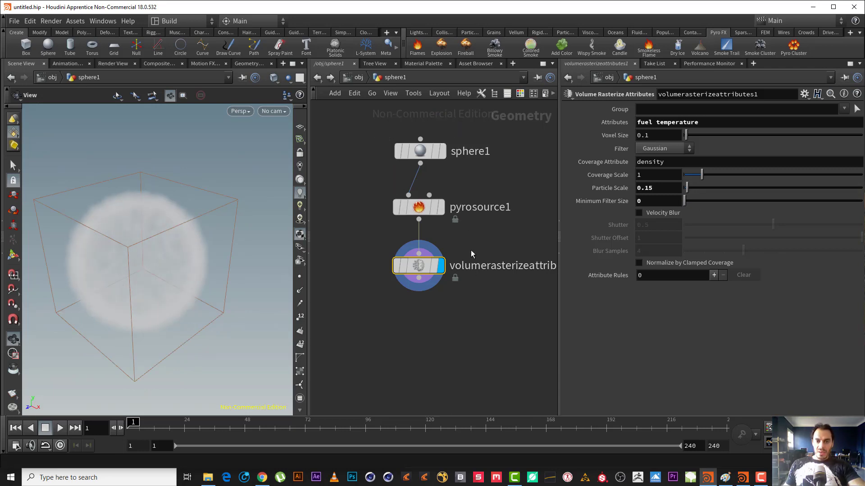
double_click(644, 135)
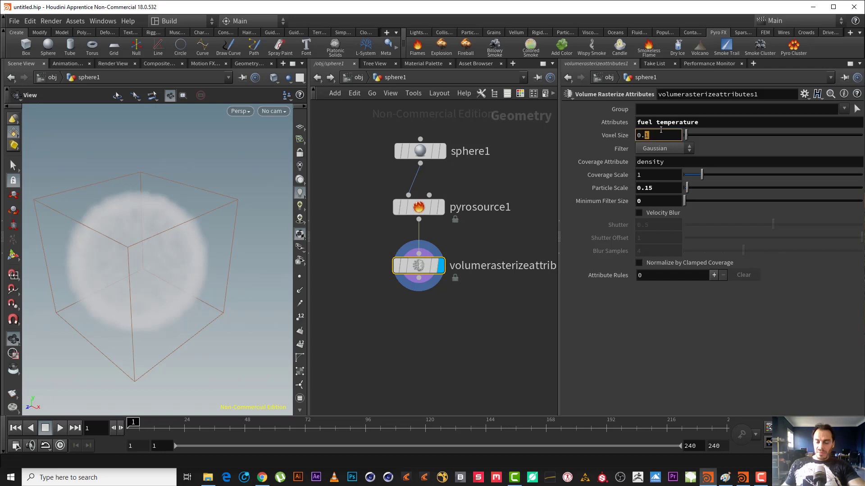
type("0.05")
key("Return")
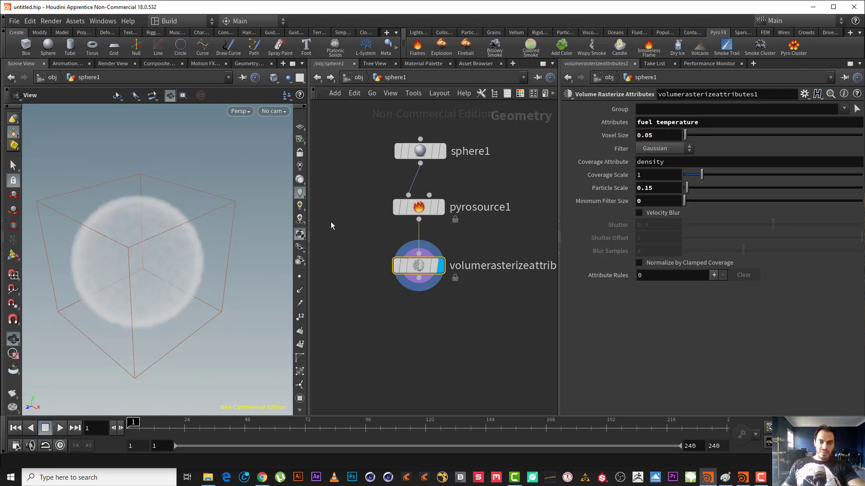
left_click_drag(692, 188, 701, 184)
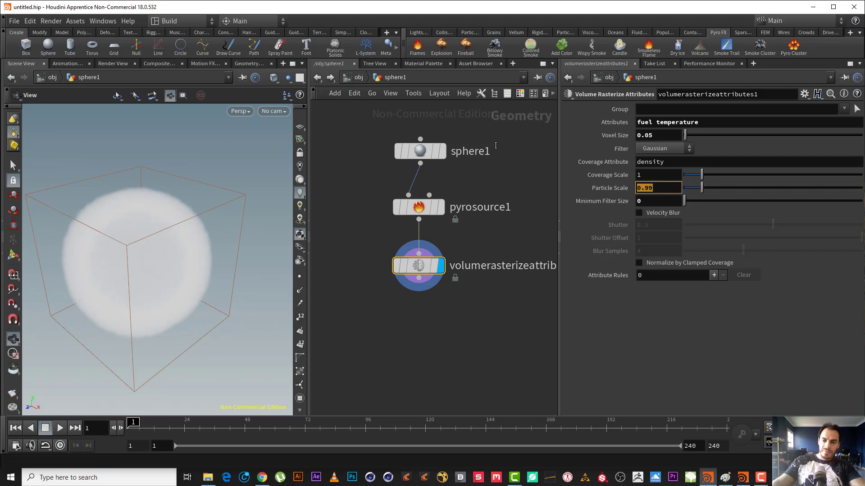
type("1")
key("Return")
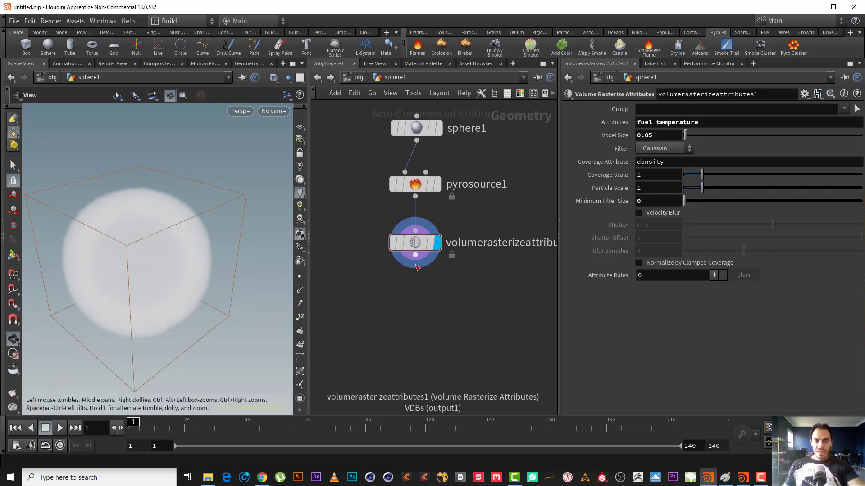
Add a Null node using the Tab menu
key("Tab")
type("null")
key("Return")
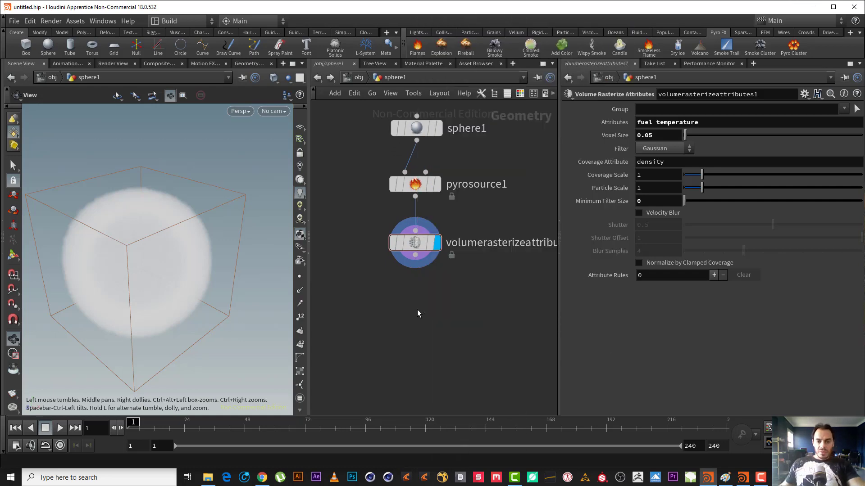
Place the null below the rasterizer, rename it OUT_FIRE_SRC, and set its display flag
left_click(417, 309)
double_click(473, 311)
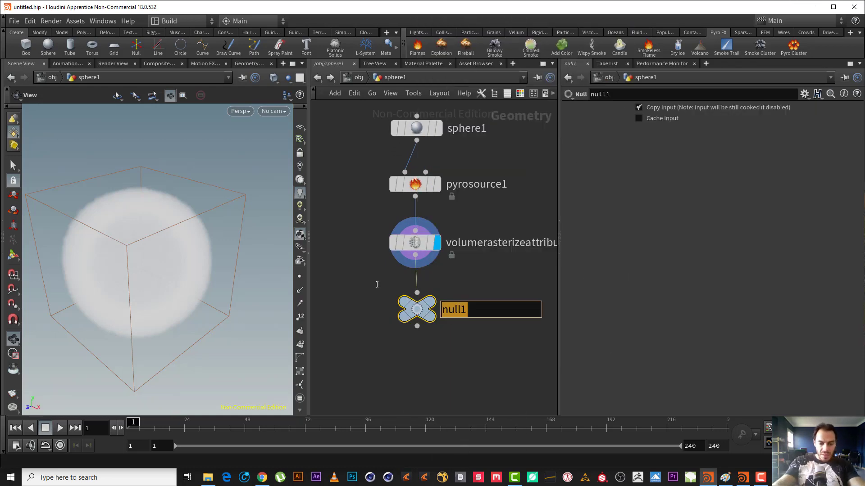
type("OUT")
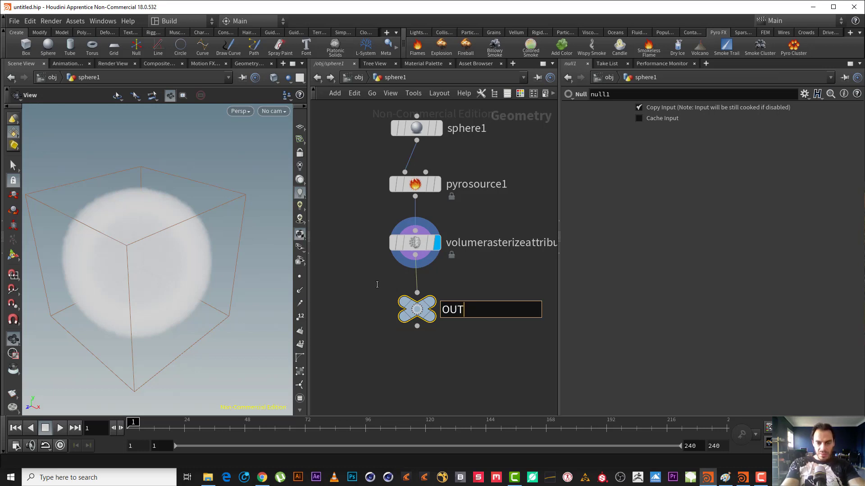
type("_FIRE_SR")
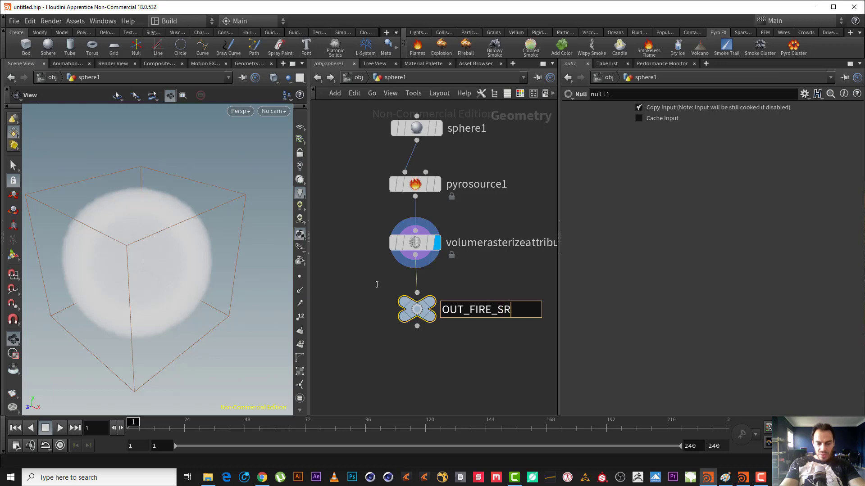
type("C")
key("Return")
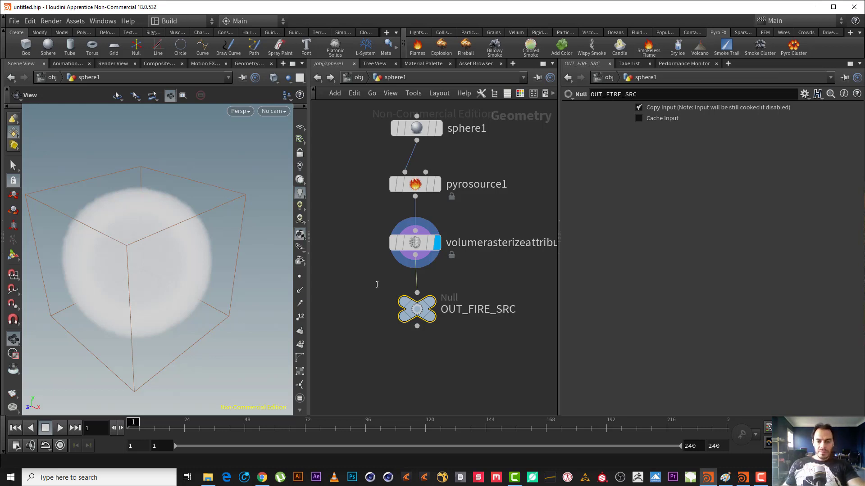
left_click(444, 281)
mouse_move(415, 242)
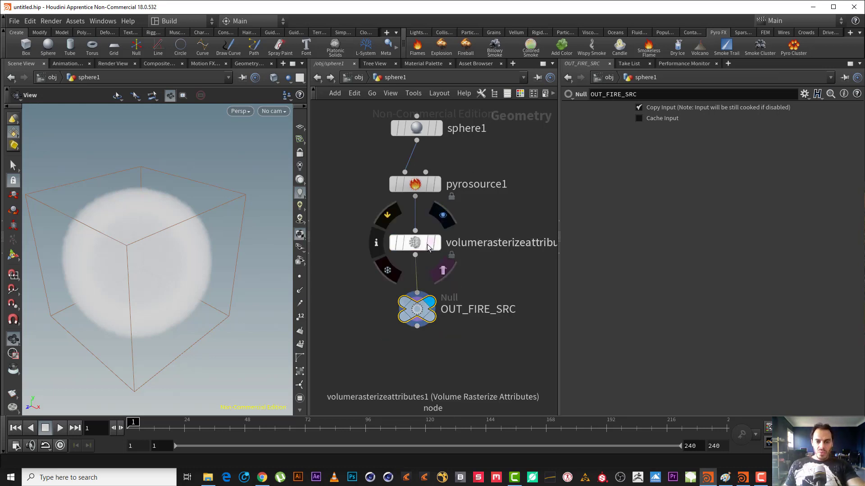
left_click(427, 246)
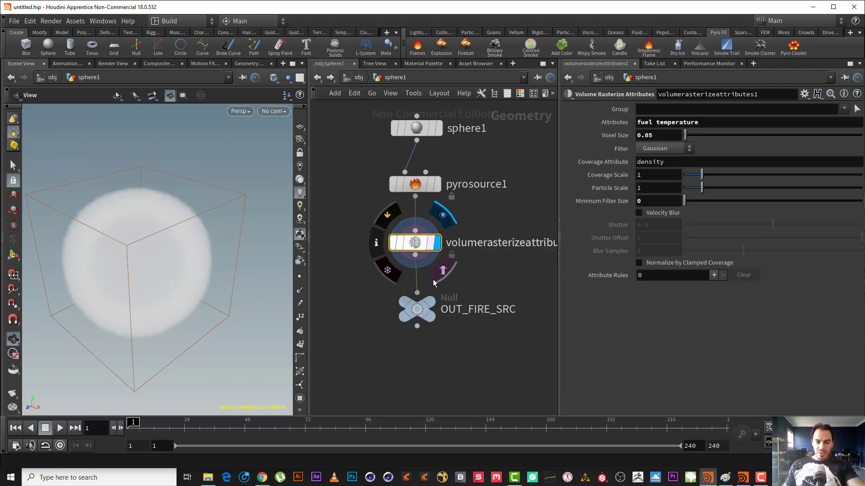
left_click(431, 306)
left_click(417, 296)
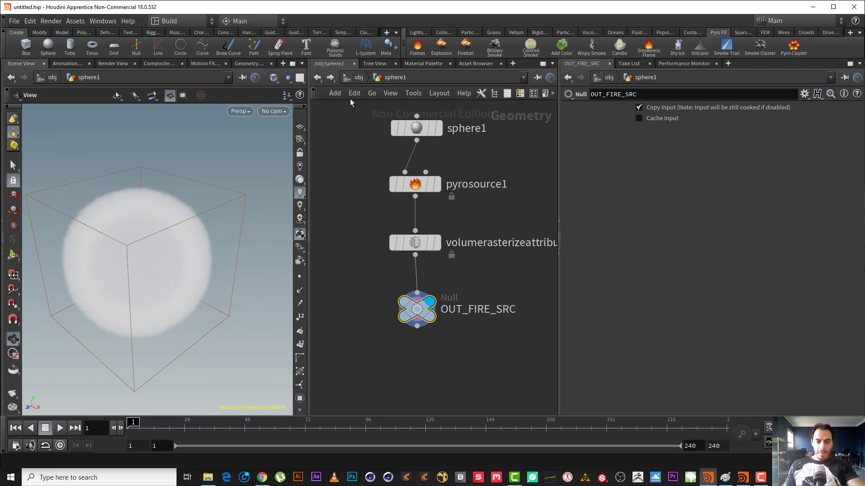
At /obj, add a DOP Network below sphere1
left_click(351, 80)
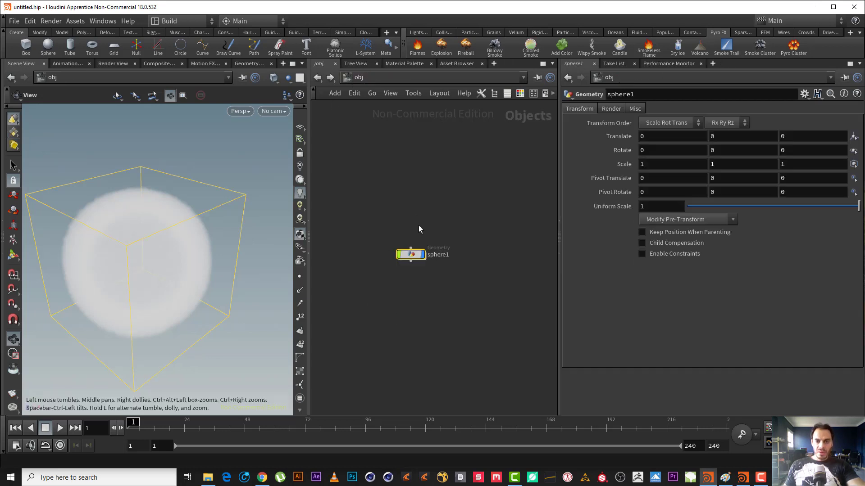
key("Tab")
type("DOP")
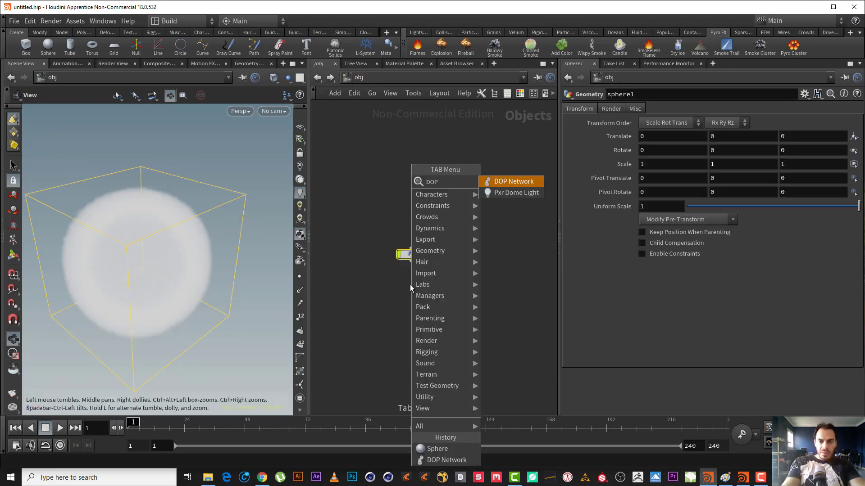
key("Return")
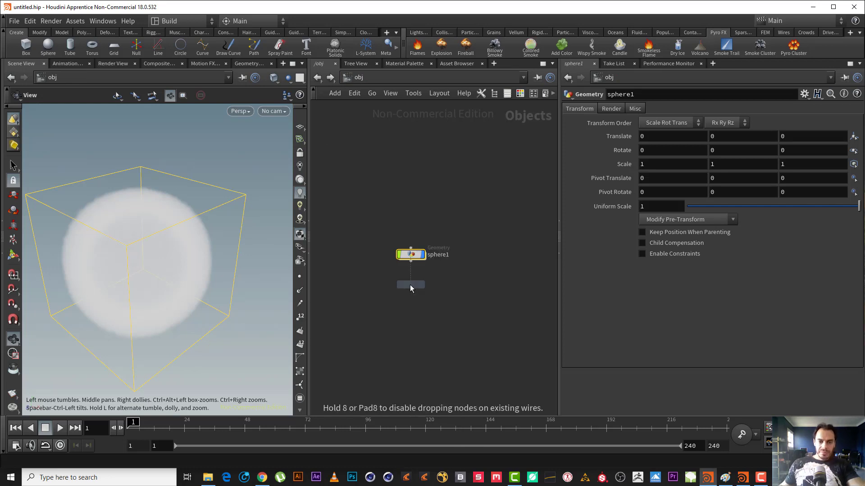
left_click(426, 279)
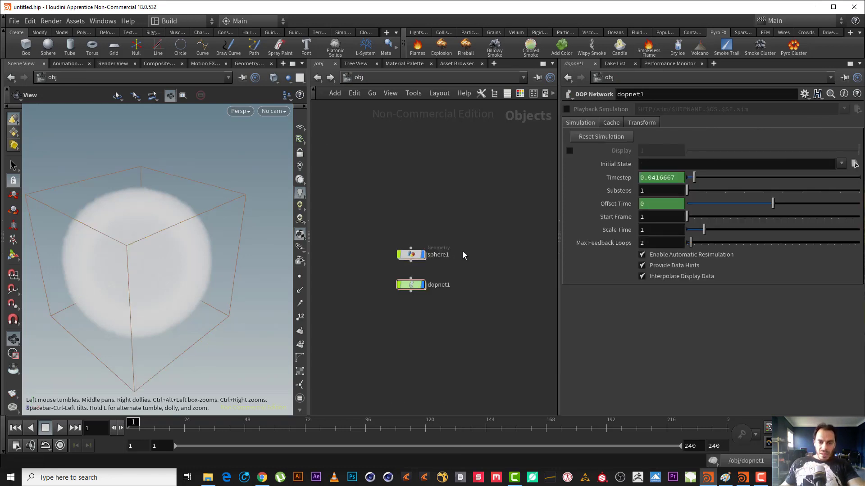
Rename sphere1 to fire_src and the DOP network to fire_sim
left_click(423, 255)
double_click(430, 255)
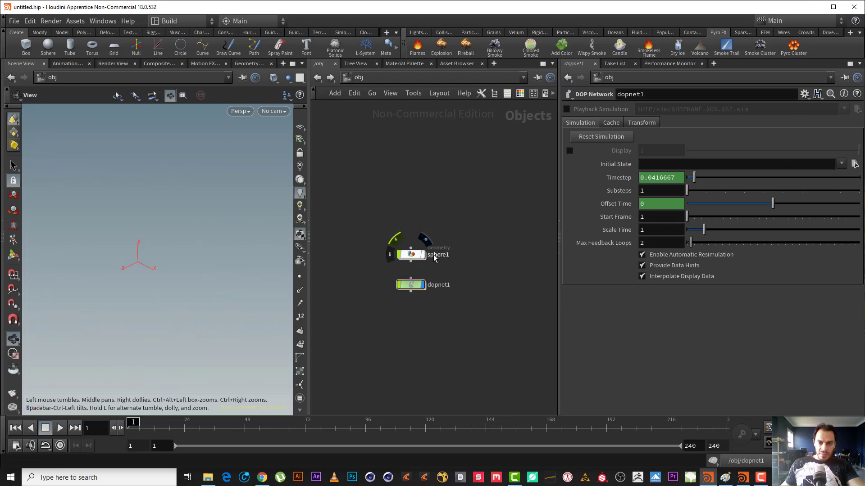
double_click(444, 255)
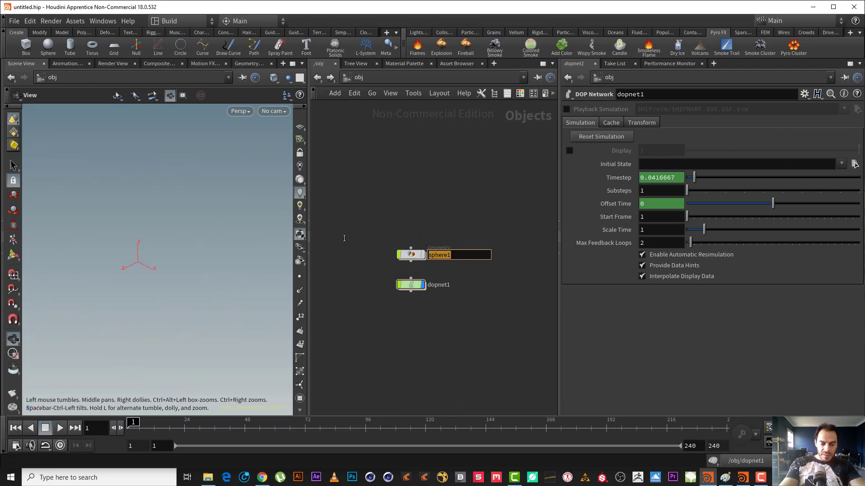
type("FIRE_")
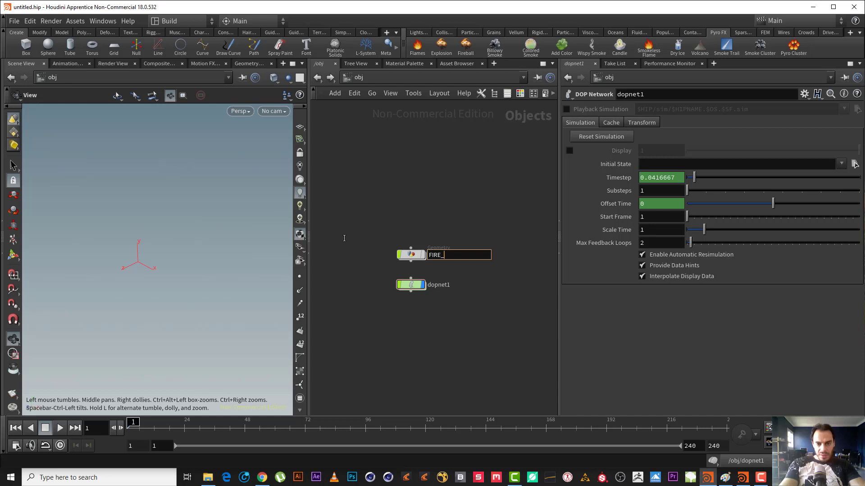
type("fire_src")
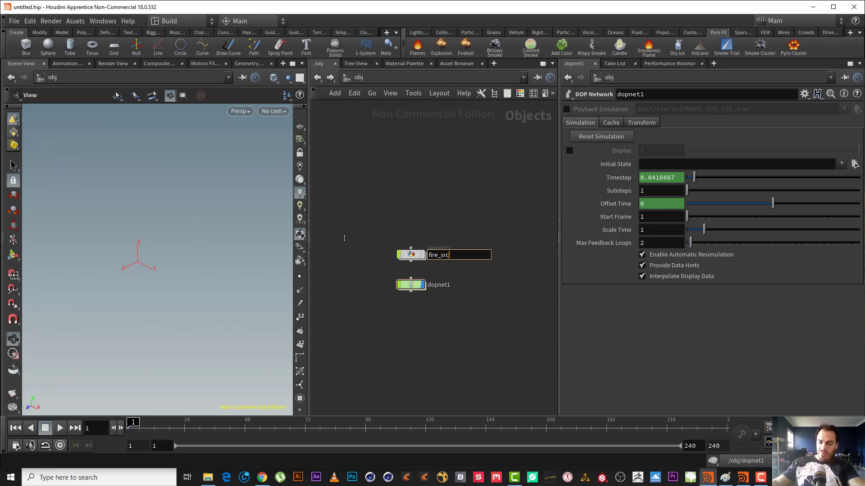
key("Return")
double_click(438, 287)
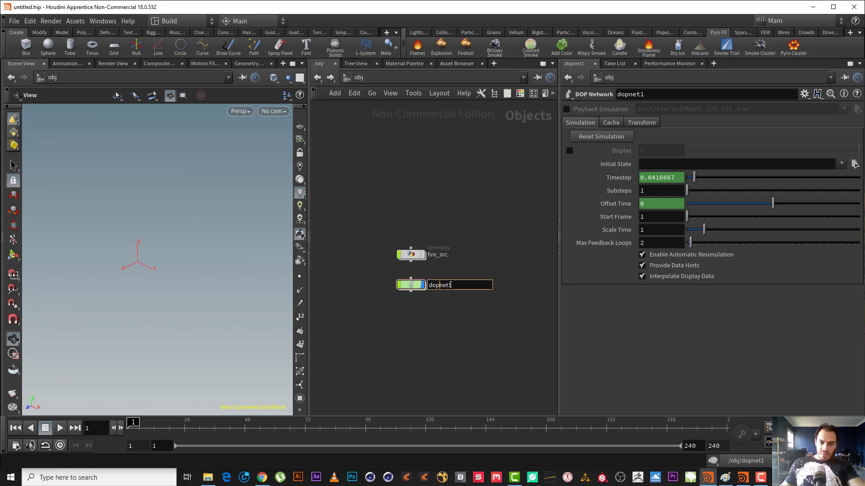
type("fire_sim")
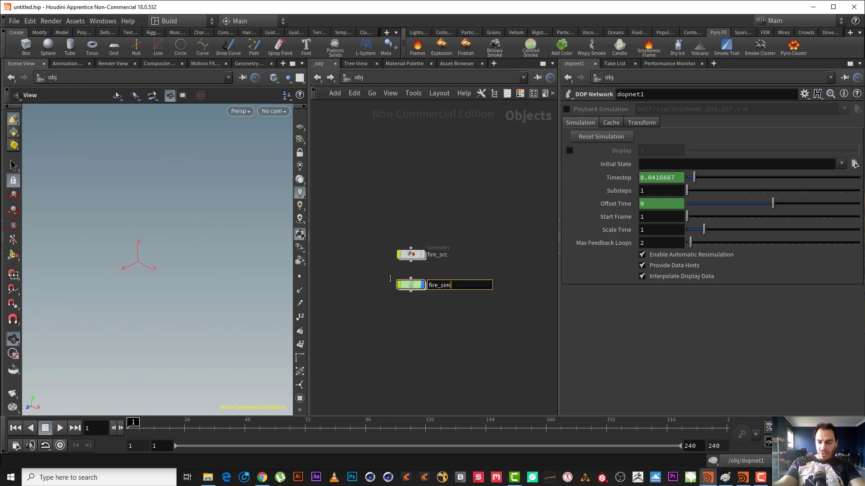
key("Return")
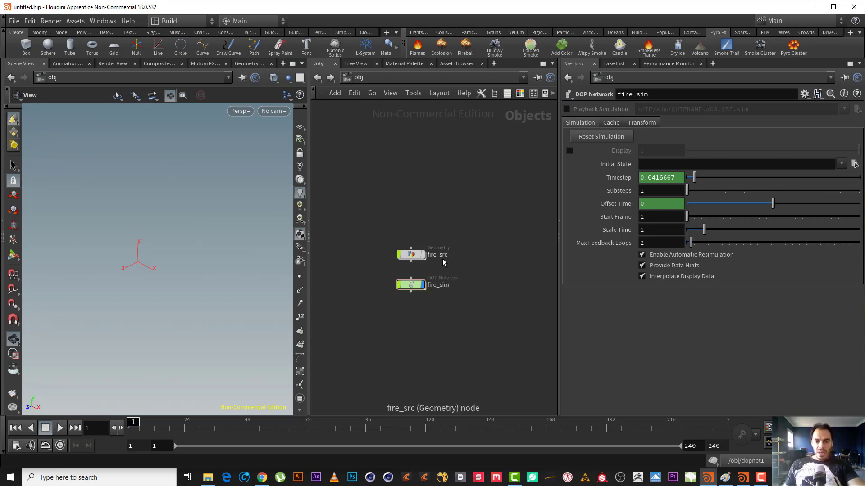
Inside fire_sim, add a Pyro Solver above the output node
double_click(411, 285)
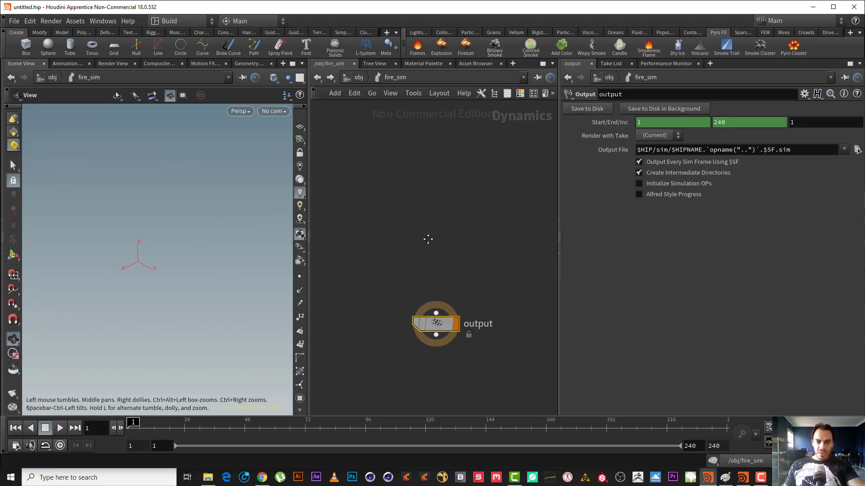
key("Tab")
type("py")
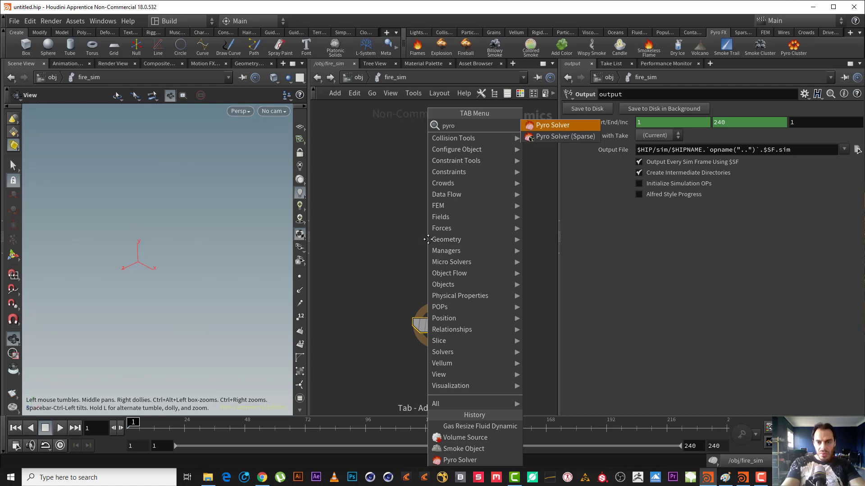
key("Return")
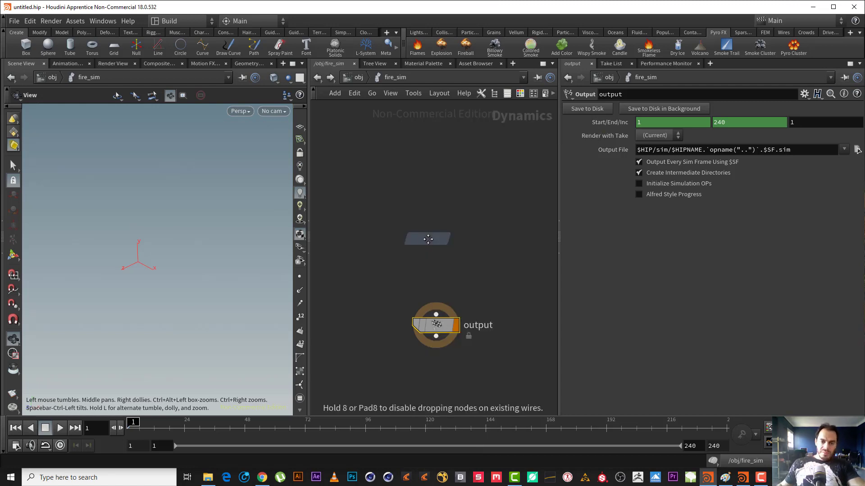
left_click(437, 270)
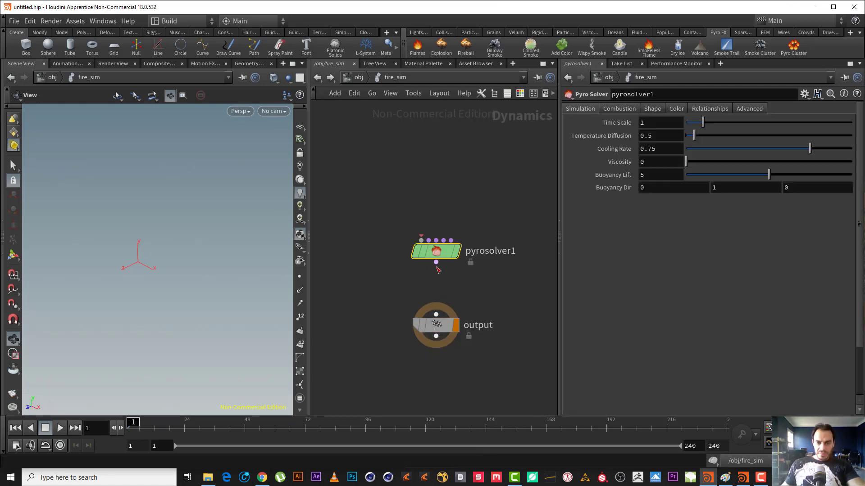
Add a Smoke Object above the solver and wire it into the solver's first input
key("Tab")
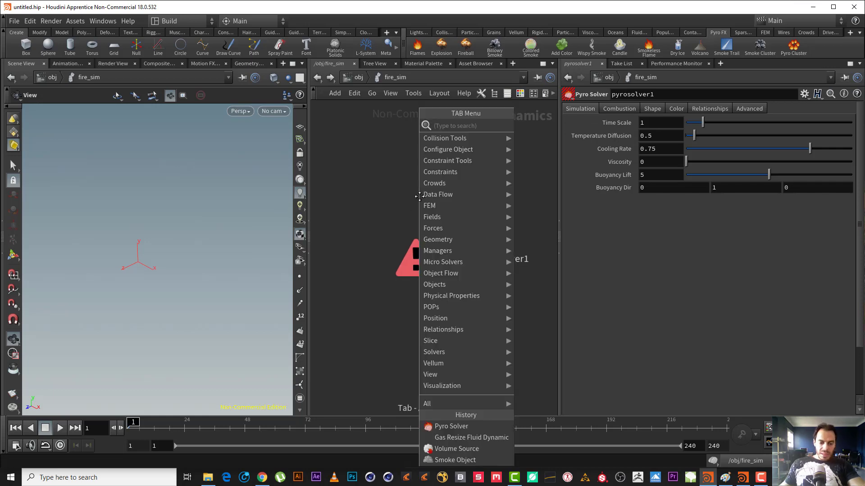
type("smoke")
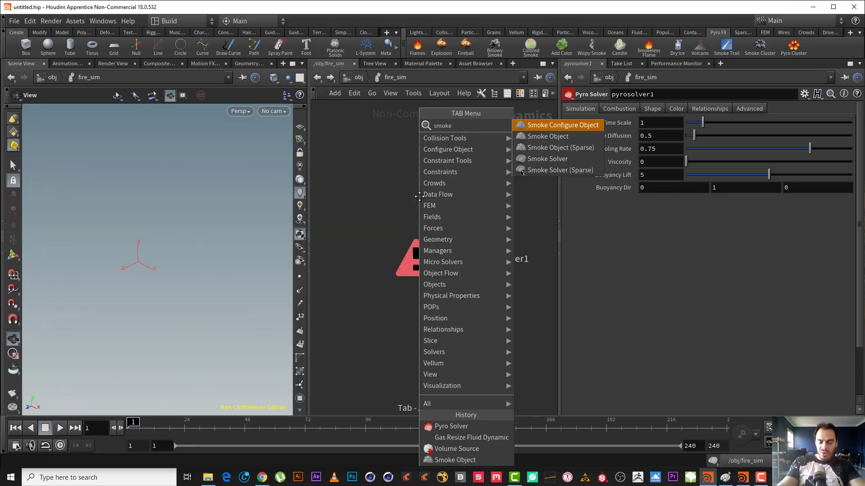
key("Down")
key("Return")
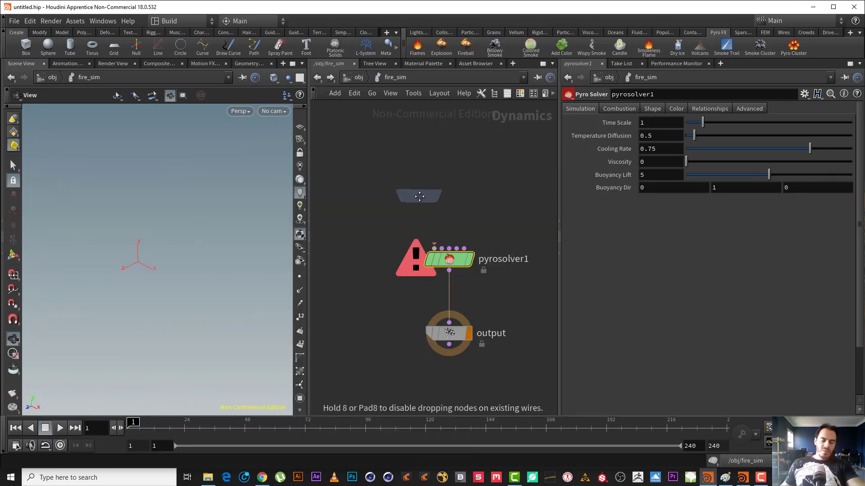
left_click(439, 192)
left_click(418, 207)
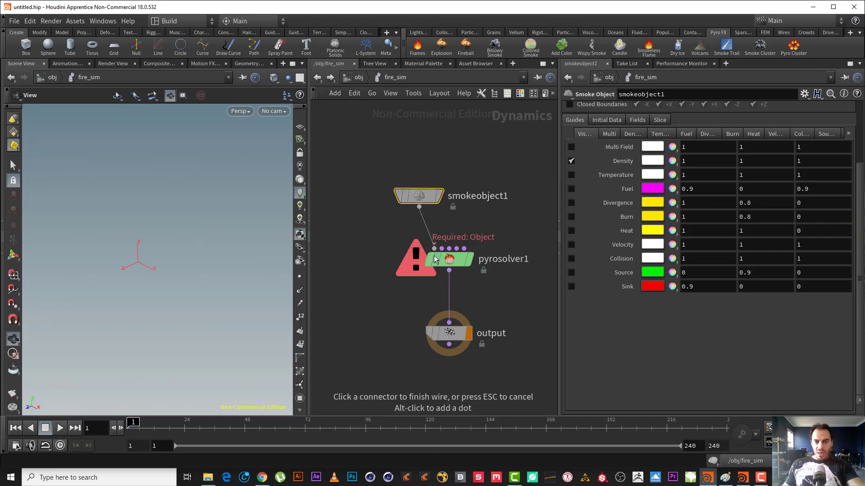
left_click(434, 248)
mouse_move(513, 163)
middle_mouse_down()
mouse_move(487, 170)
mouse_move(496, 187)
middle_mouse_up()
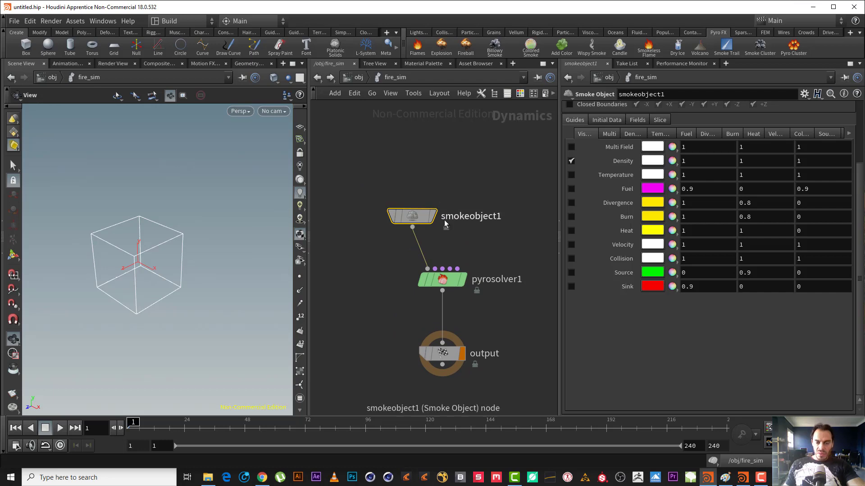
middle_click_drag(485, 239, 468, 238)
Add a Volume Source node beside smokeobject1 and wire it into pyrosolver1's last input
key("Tab")
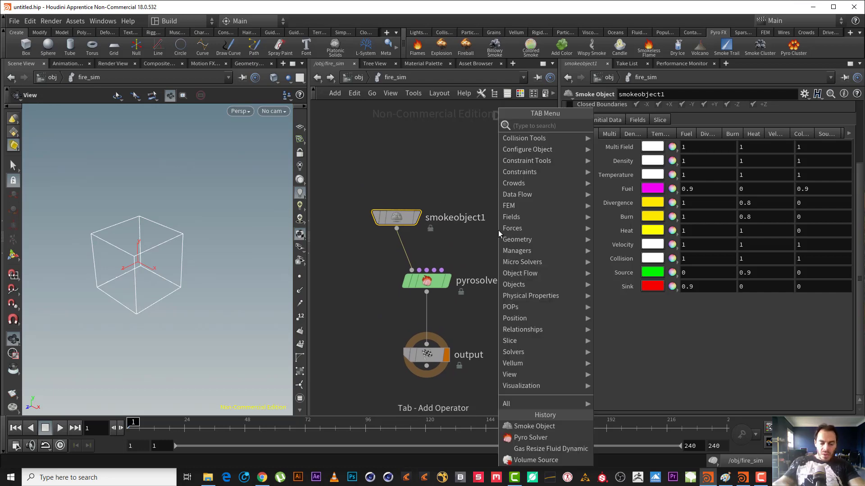
type("vo")
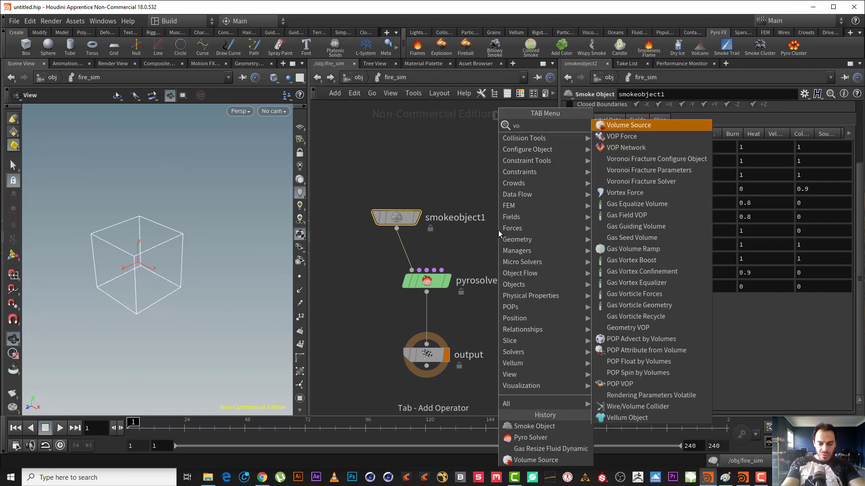
type(" so")
key("Return")
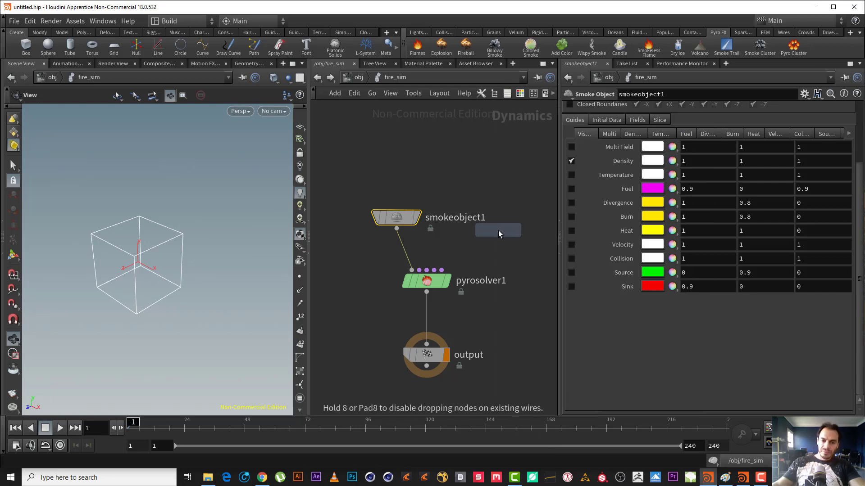
left_click(509, 251)
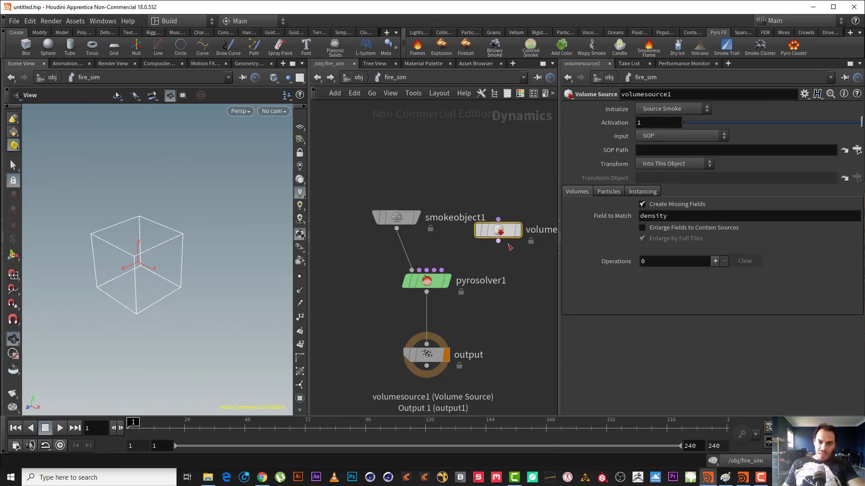
left_click(441, 271)
left_click_drag(483, 303, 380, 269)
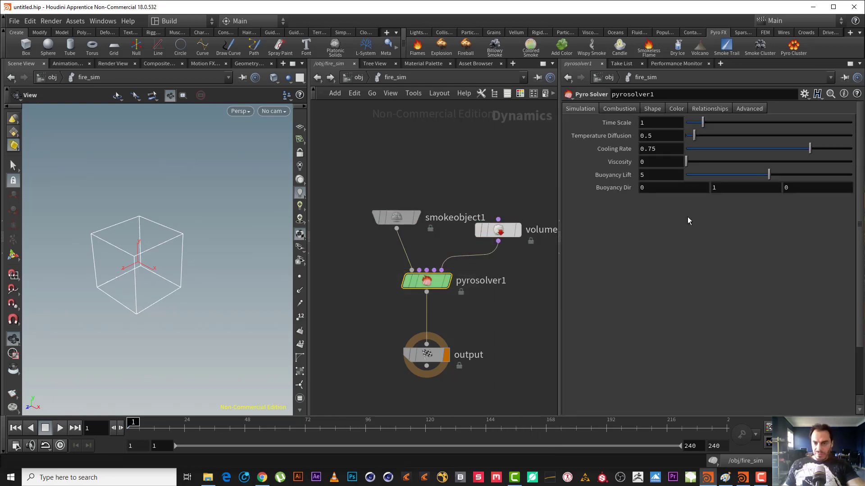
Check smokeobject1's Initial Data settings, then start choosing volumesource1's source geometry path
left_click(391, 223)
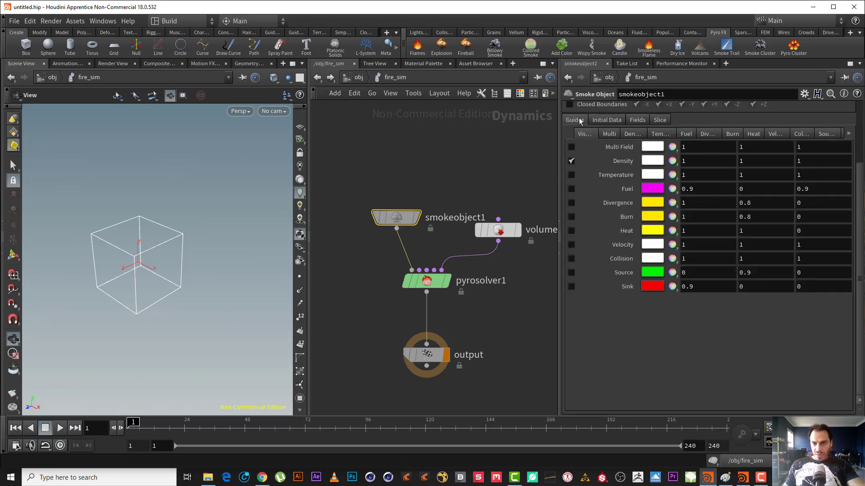
left_click(605, 121)
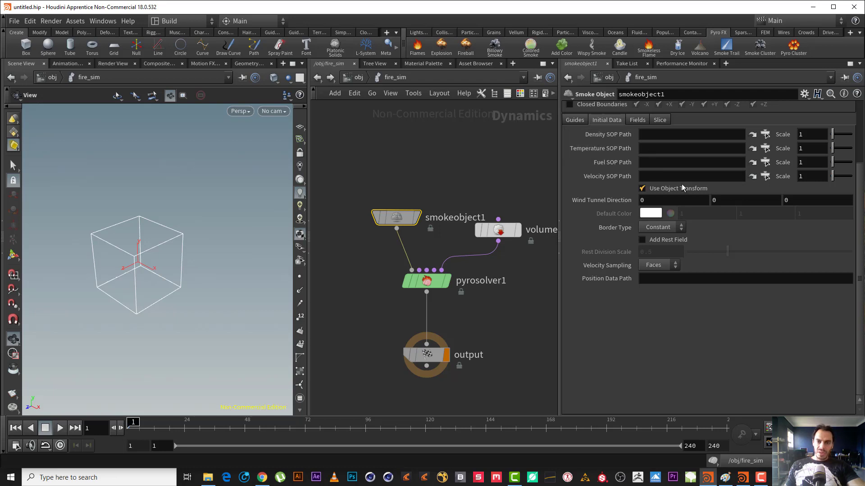
middle_click_drag(356, 232, 346, 236)
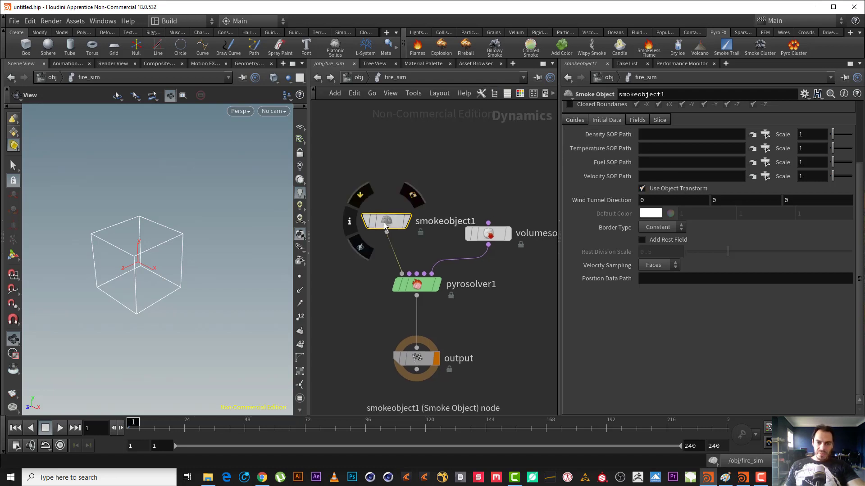
left_click_drag(382, 221, 371, 222)
left_click_drag(525, 188, 493, 266)
middle_click_drag(499, 288, 456, 300)
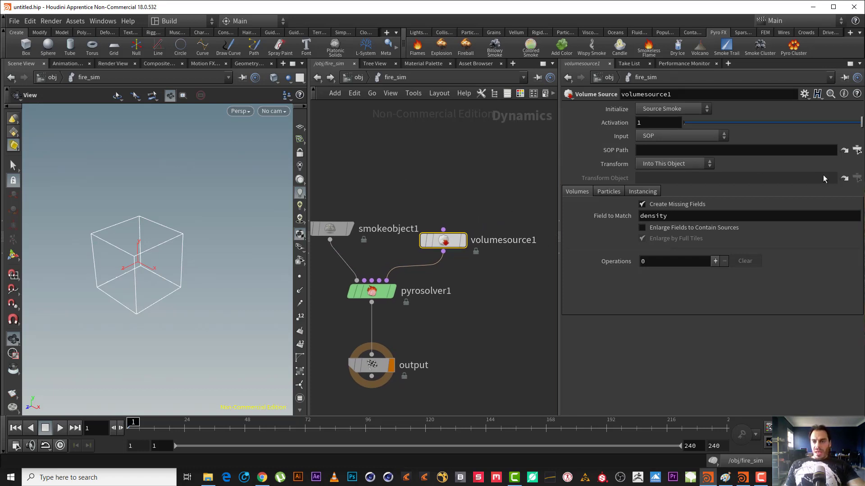
left_click(857, 150)
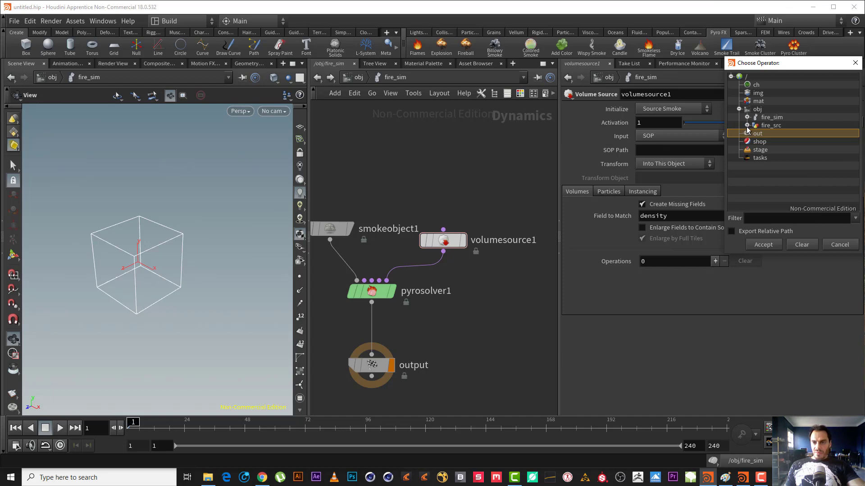
Point volumesource1 at /obj/fire_src/OUT_FIRE_SRC and set Initialize to Source Fuel
left_click(746, 126)
double_click(785, 134)
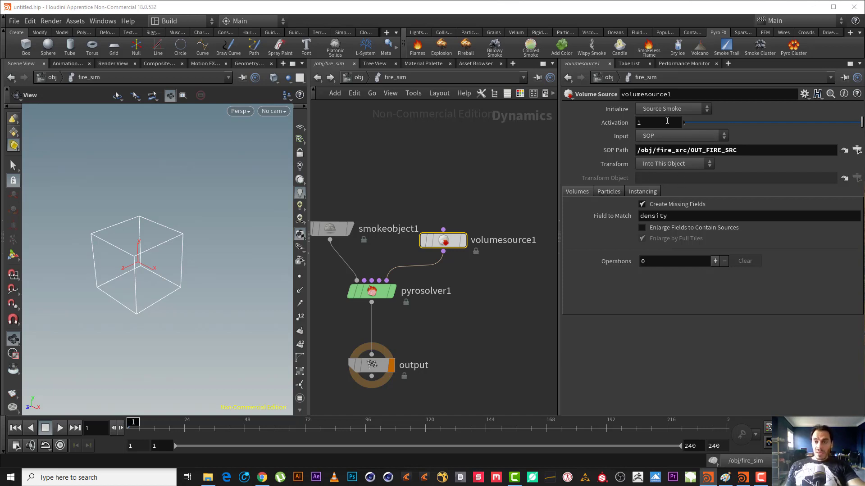
left_click(679, 111)
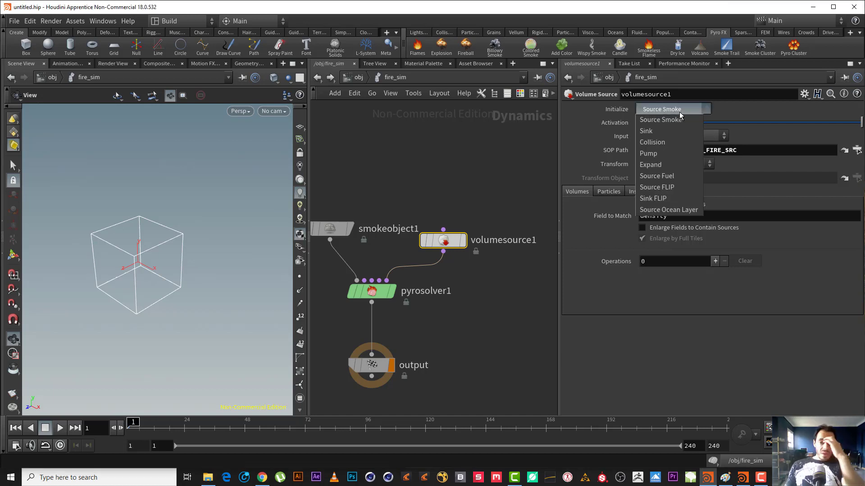
left_click(680, 177)
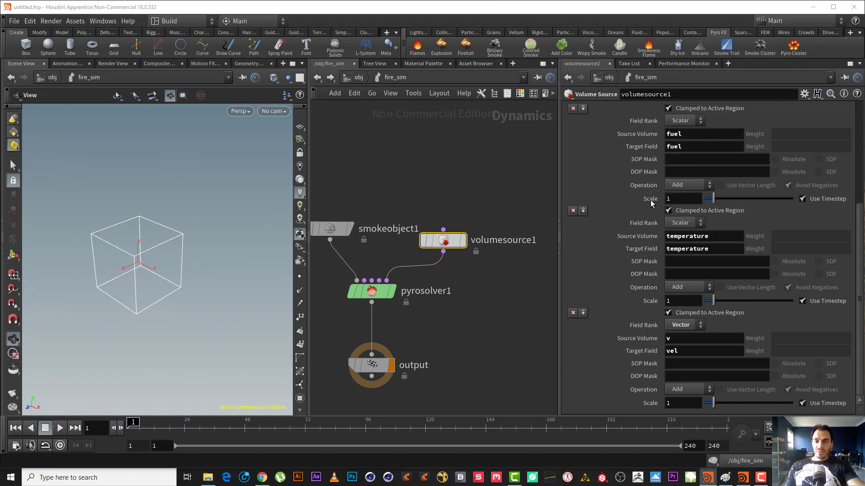
middle_click_drag(412, 184, 445, 190)
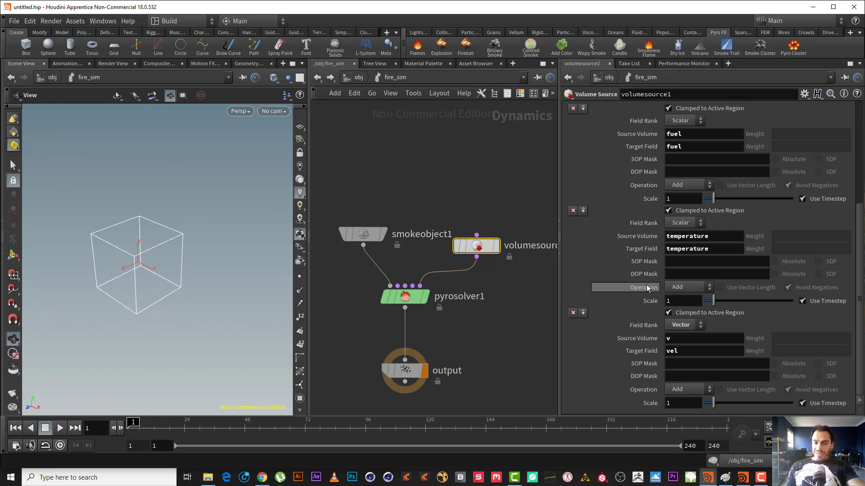
middle_click_drag(414, 162, 433, 131)
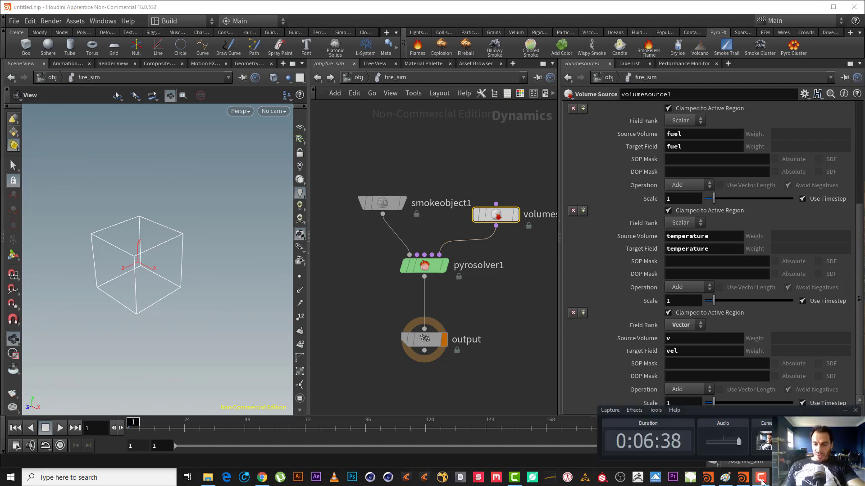
In Paint, draw a small pink circle near the lower middle of the canvas
left_click(725, 477)
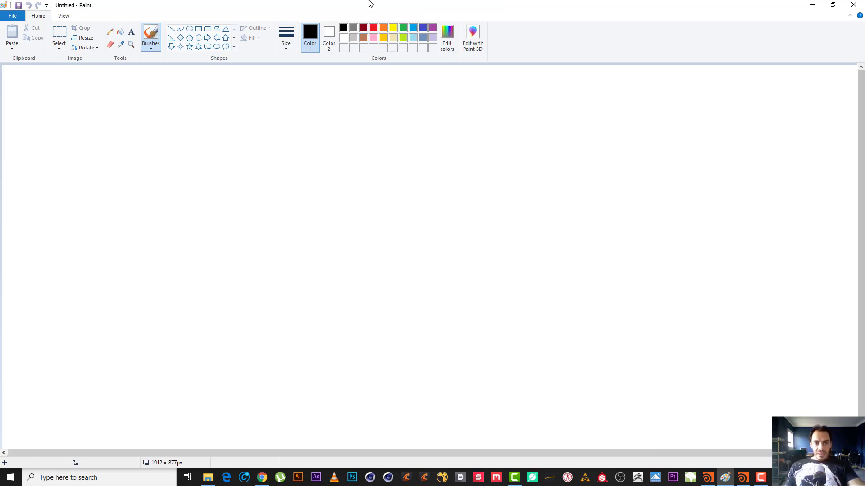
left_click(376, 40)
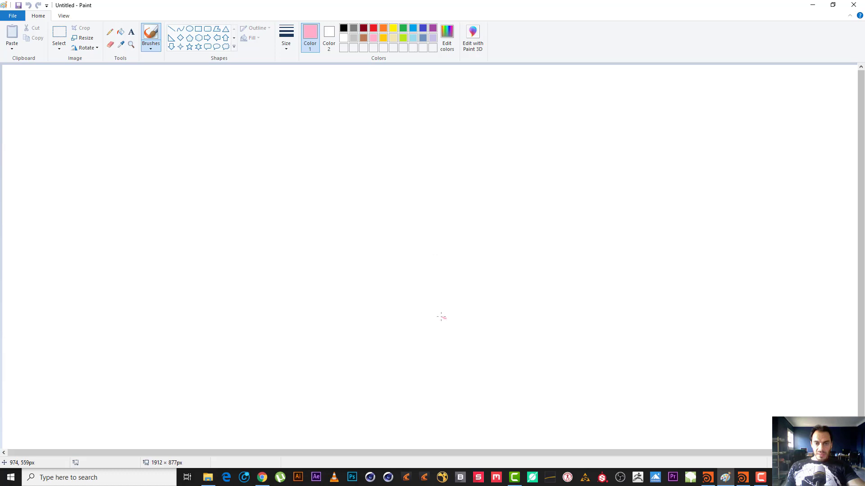
mouse_move(441, 317)
left_mouse_down()
mouse_move(404, 323)
mouse_move(419, 364)
mouse_move(451, 332)
mouse_move(444, 320)
left_mouse_up()
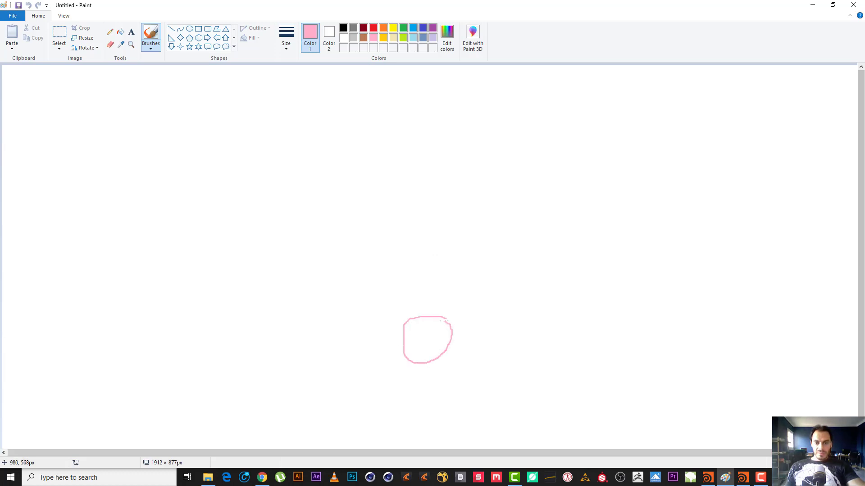
Handwrite the title 'ignite in Houdini' in black across the top
left_click(343, 28)
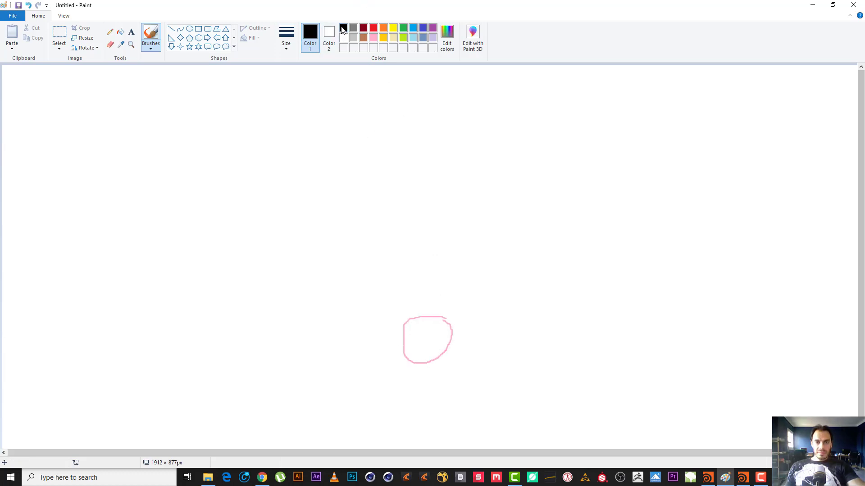
mouse_move(250, 106)
left_mouse_down()
mouse_move(253, 122)
mouse_move(311, 107)
mouse_move(319, 123)
left_mouse_up()
left_click_drag(327, 105, 330, 112)
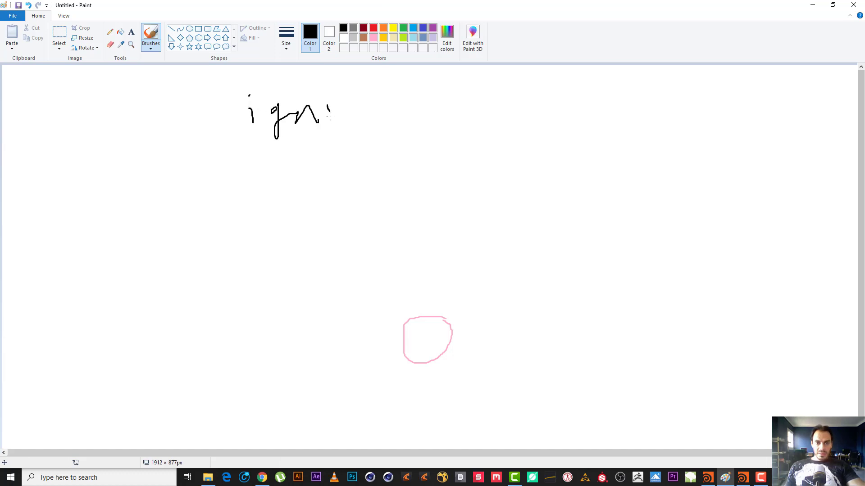
mouse_move(349, 81)
left_mouse_down()
mouse_move(349, 119)
mouse_move(373, 104)
mouse_move(383, 123)
mouse_move(455, 125)
left_mouse_up()
left_click(414, 104)
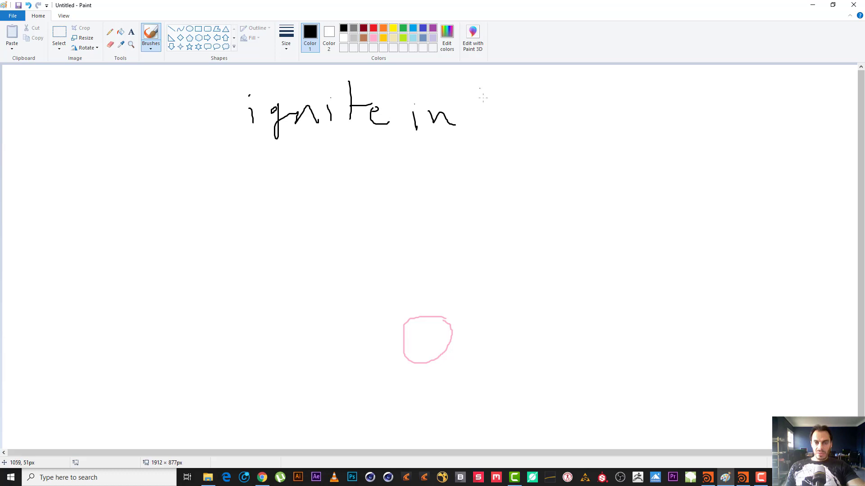
left_click_drag(479, 88, 487, 129)
mouse_move(510, 97)
left_mouse_down()
mouse_move(496, 125)
mouse_move(536, 120)
mouse_move(532, 108)
mouse_move(601, 107)
mouse_move(615, 85)
mouse_move(615, 117)
mouse_move(674, 117)
left_mouse_up()
left_click(635, 103)
left_click(674, 97)
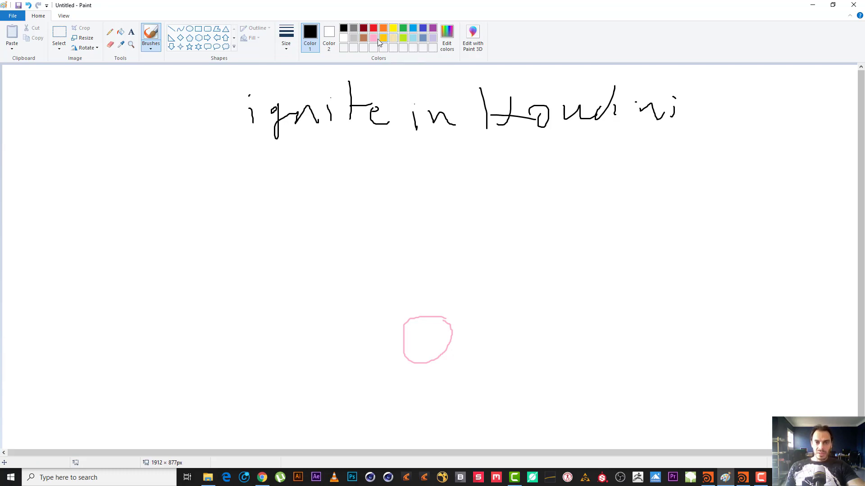
Draw a pink arrow out of the circle and hatch its inside
left_click(374, 38)
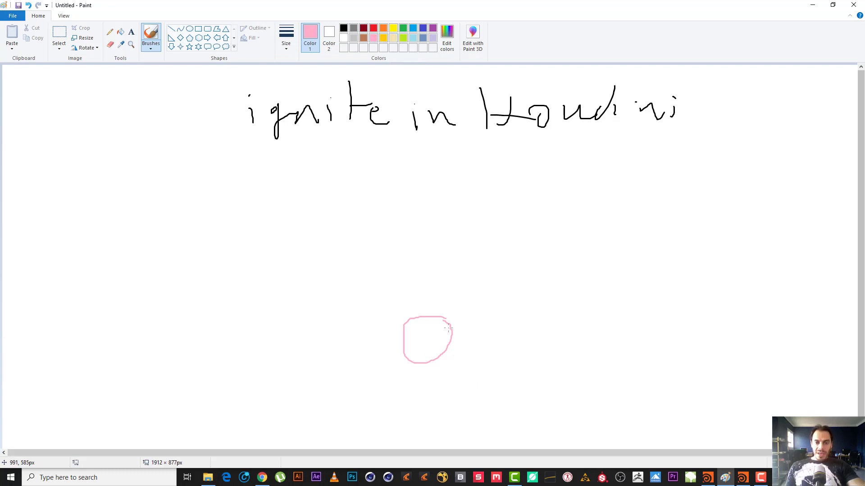
mouse_move(445, 346)
left_mouse_down()
mouse_move(469, 347)
mouse_move(465, 353)
mouse_move(514, 321)
mouse_move(499, 339)
mouse_move(550, 346)
mouse_move(581, 323)
left_mouse_up()
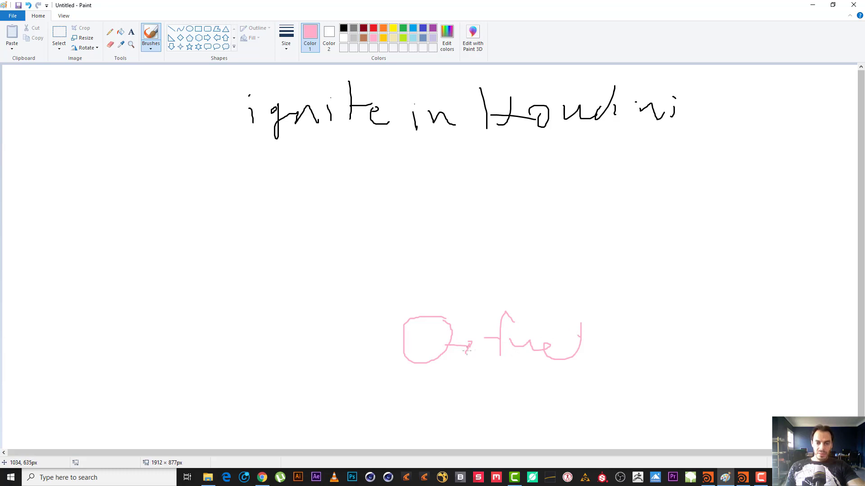
mouse_move(405, 343)
left_mouse_down()
mouse_move(453, 324)
mouse_move(446, 341)
left_mouse_up()
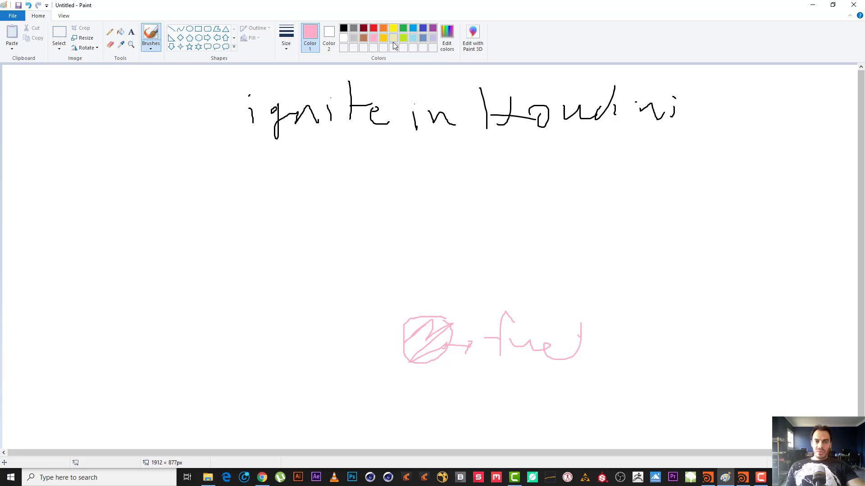
left_click(383, 37)
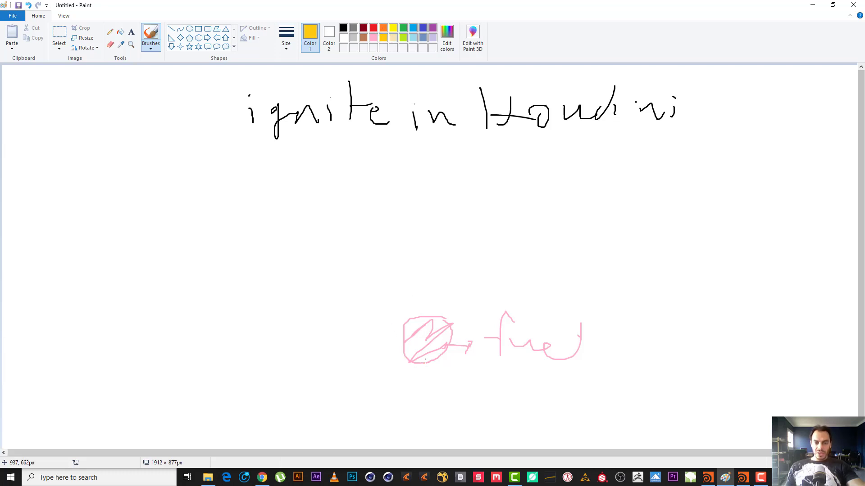
Go over the pink circle in gold, adding a gold arrow and 'Temperature' label
left_click_drag(430, 360, 440, 365)
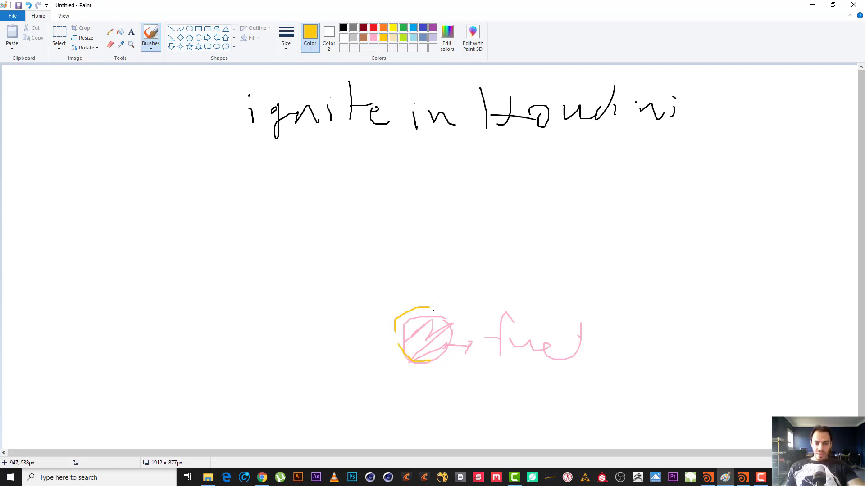
left_click_drag(393, 319, 418, 361)
left_click_drag(425, 330, 440, 359)
left_click_drag(453, 324, 441, 311)
left_click_drag(395, 328, 370, 332)
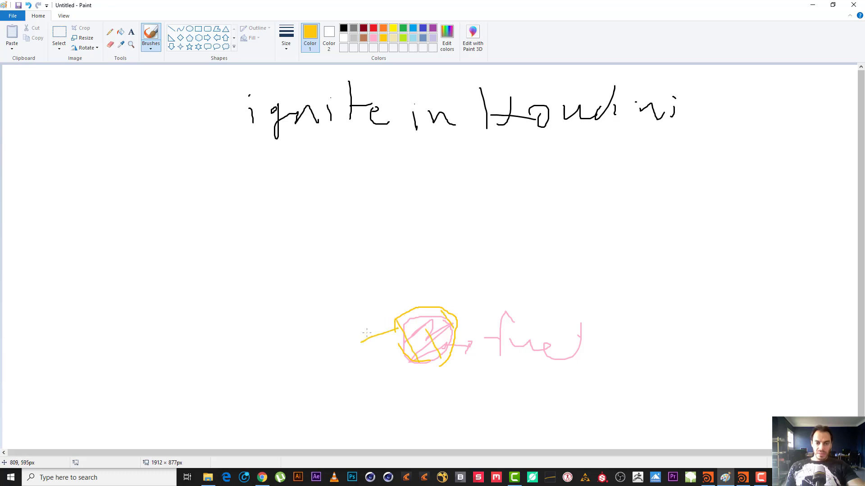
mouse_move(306, 333)
left_mouse_down()
mouse_move(303, 361)
mouse_move(323, 330)
mouse_move(328, 356)
mouse_move(353, 356)
mouse_move(354, 367)
mouse_move(388, 361)
mouse_move(387, 351)
left_mouse_up()
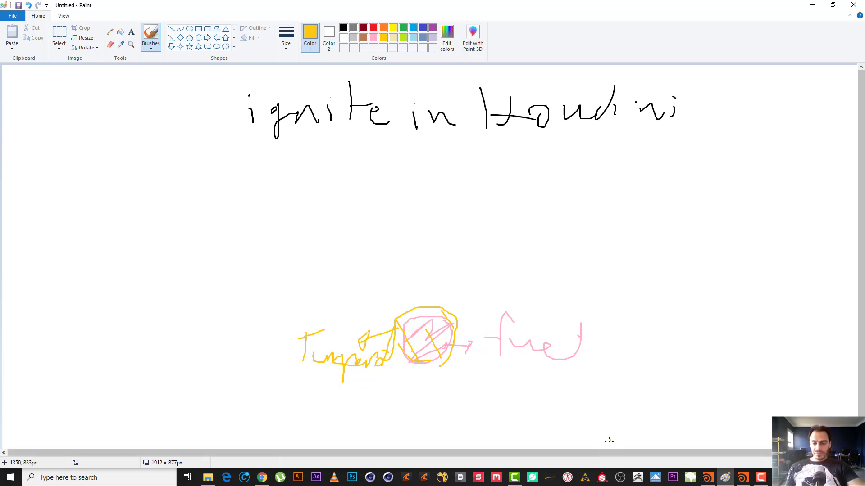
Add a gold scribble and dot to the sketch, then bring the fire-sim flipbook forward
left_click(761, 477)
left_click(725, 477)
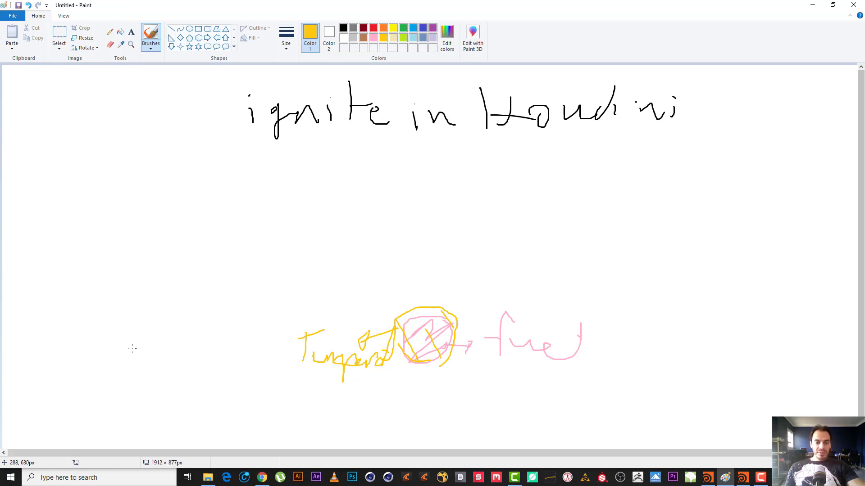
left_click_drag(138, 342, 157, 365)
left_click(278, 373)
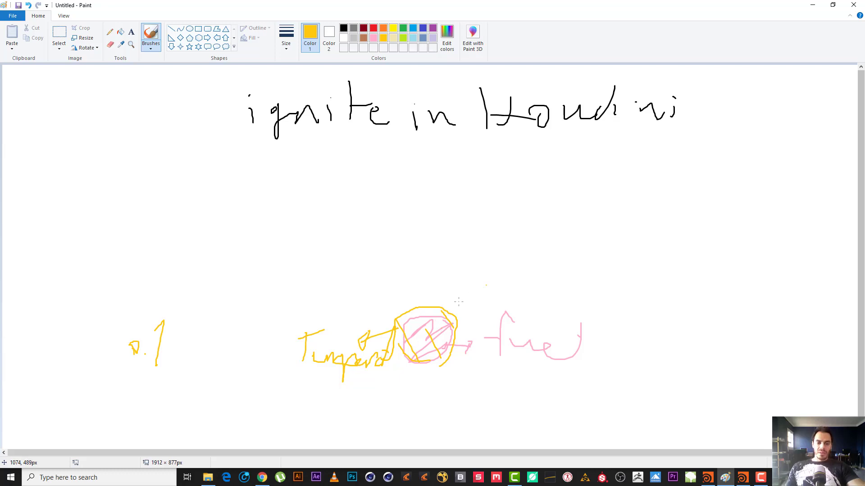
left_click(742, 477)
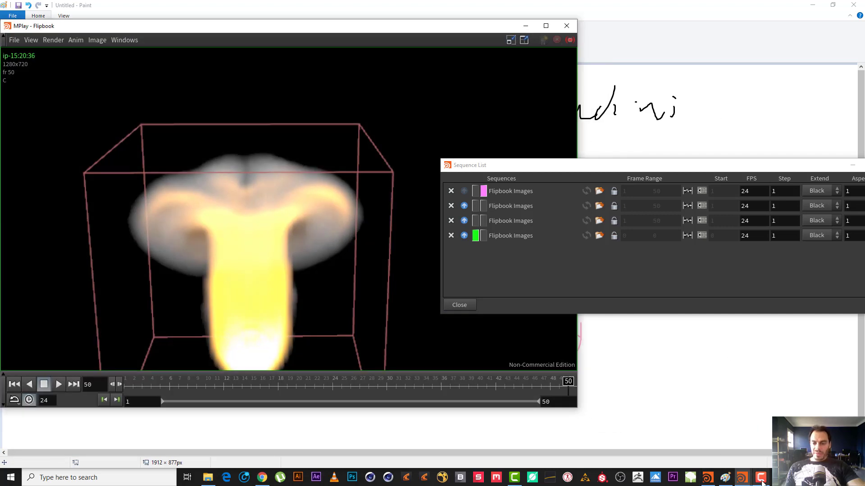
Check pyrosolver1's Combustion settings (ignition temperature 0.1), then return to the Paint diagram
left_click(714, 481)
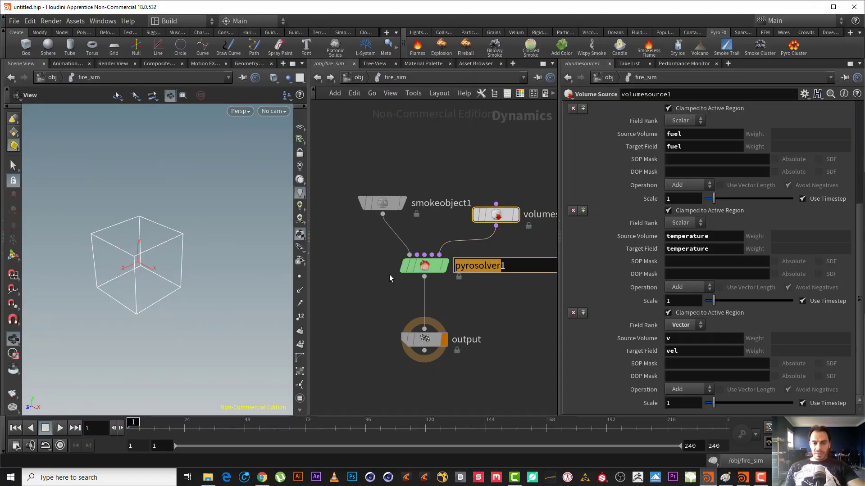
left_click(424, 265)
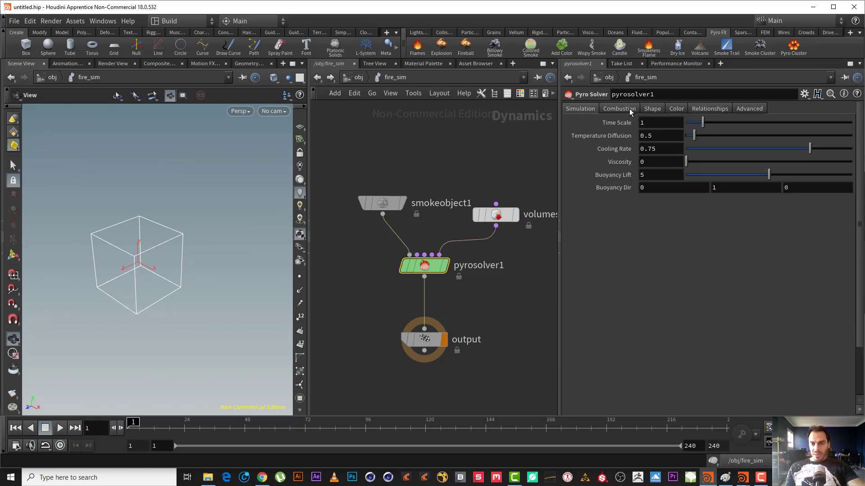
left_click(630, 110)
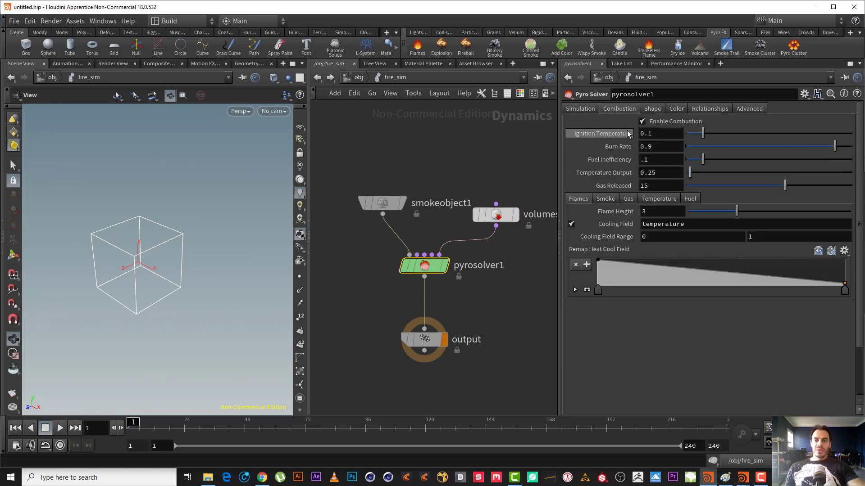
left_click(813, 7)
left_click(724, 477)
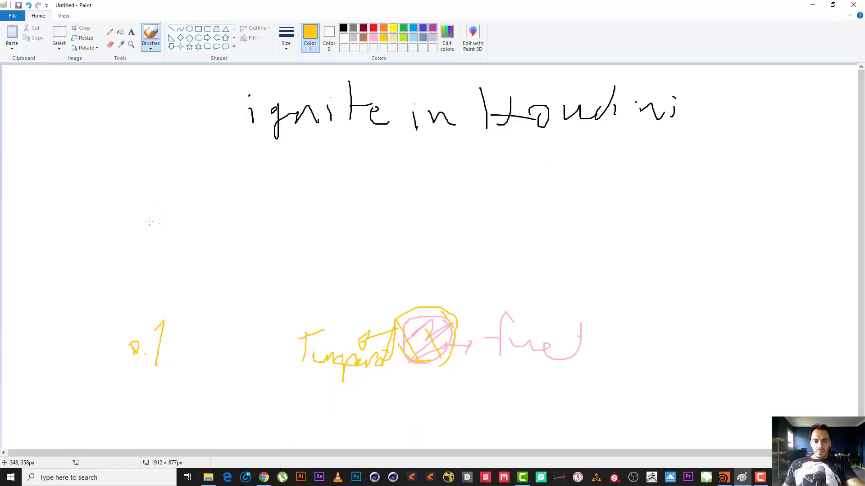
Brush a black '1.' beside the fuel label and a black '2.' beside Temperature
left_click(344, 28)
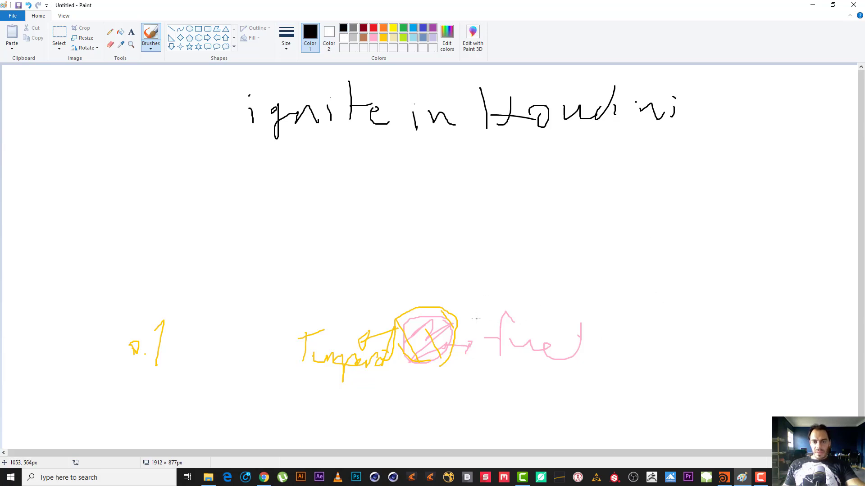
left_click_drag(476, 319, 482, 319)
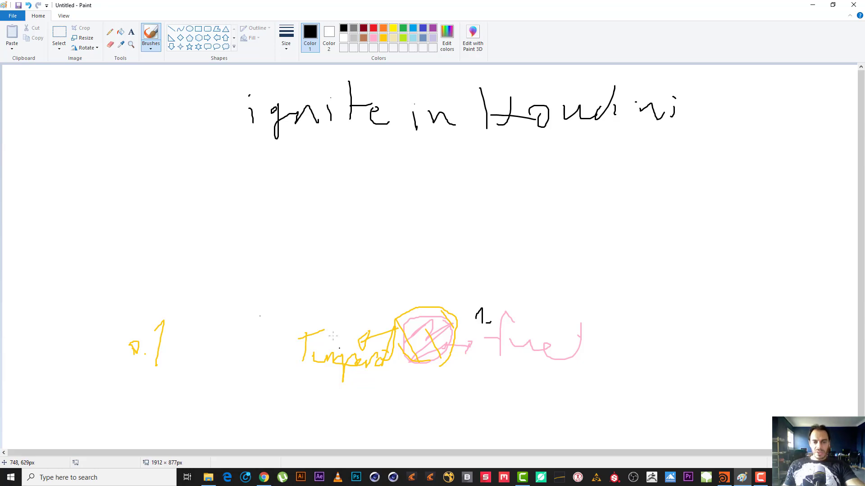
left_click(606, 393)
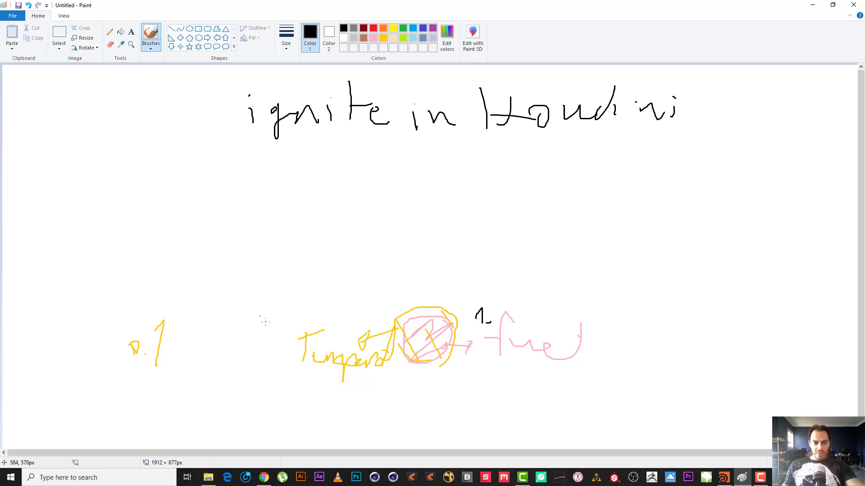
left_click_drag(265, 321, 268, 335)
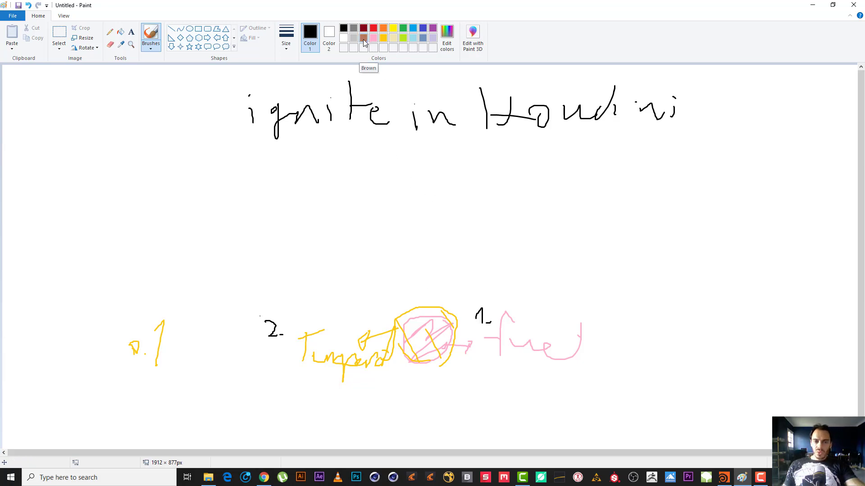
left_click(363, 38)
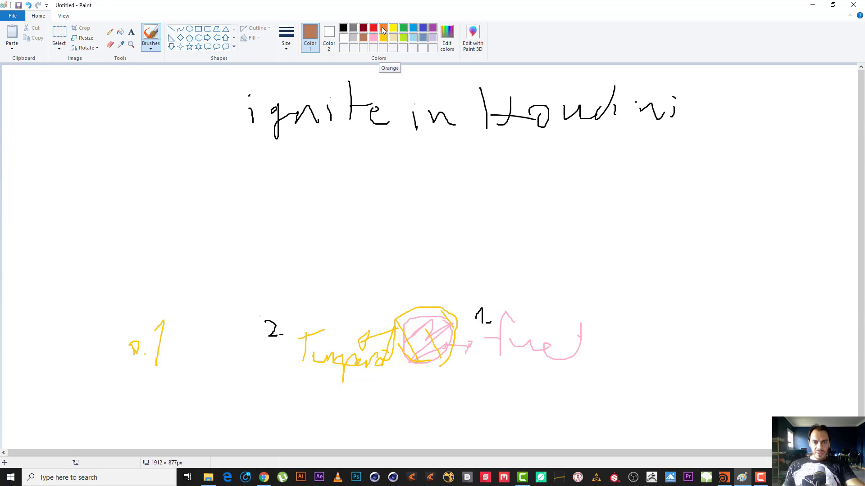
Outline the yellow ignition circle in dark red and write 'Burned fuel' below it
left_click(374, 30)
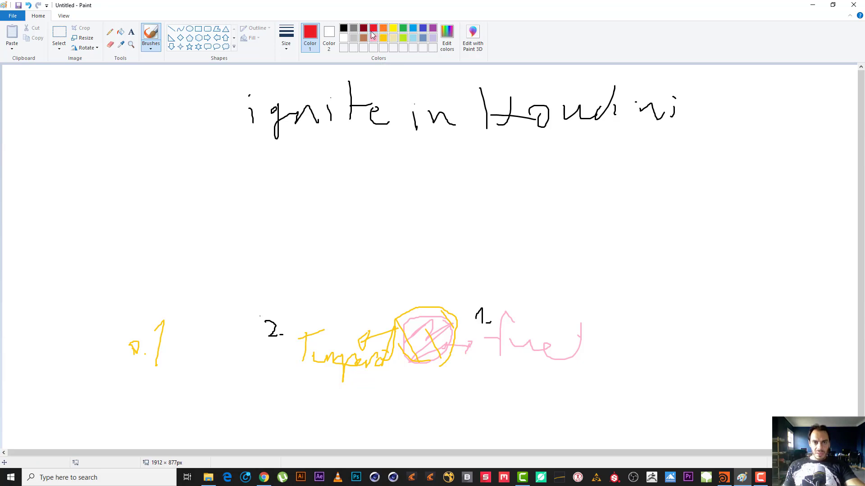
left_click(364, 30)
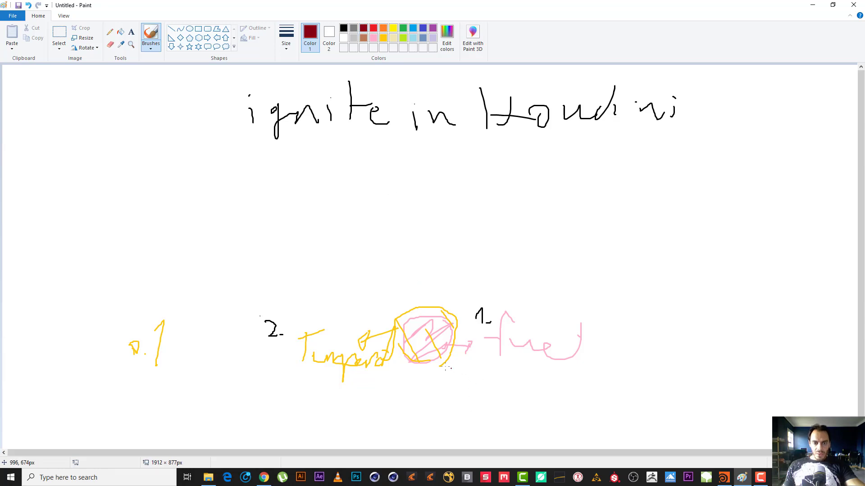
mouse_move(444, 360)
left_mouse_down()
mouse_move(457, 335)
mouse_move(428, 389)
mouse_move(436, 394)
left_mouse_up()
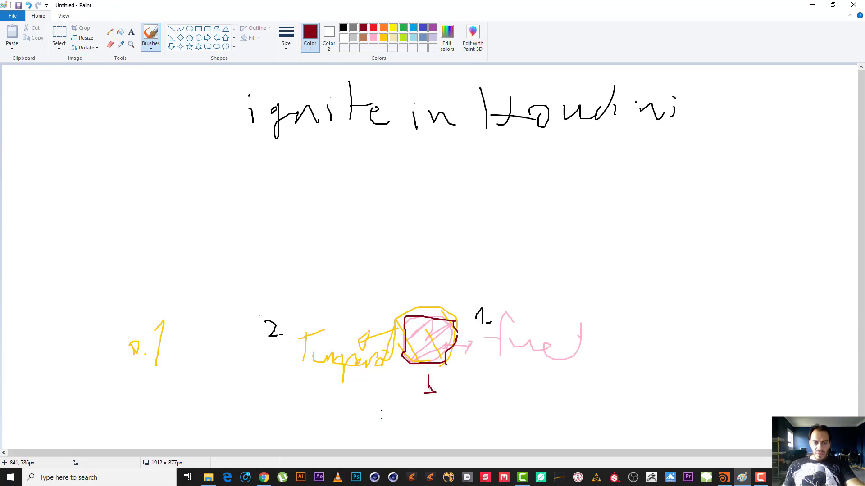
mouse_move(381, 415)
left_mouse_down()
mouse_move(382, 436)
mouse_move(388, 425)
mouse_move(395, 439)
mouse_move(385, 436)
mouse_move(408, 445)
mouse_move(434, 432)
left_mouse_up()
mouse_move(426, 427)
left_mouse_down()
mouse_move(428, 441)
mouse_move(458, 448)
mouse_move(433, 434)
mouse_move(493, 446)
mouse_move(502, 399)
left_mouse_up()
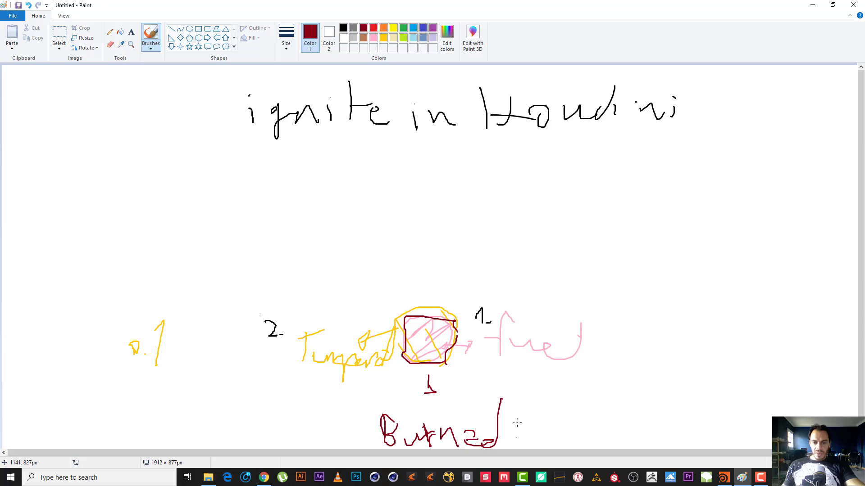
mouse_move(517, 438)
left_mouse_down()
mouse_move(536, 390)
mouse_move(530, 411)
left_mouse_up()
mouse_move(532, 413)
left_mouse_down()
mouse_move(537, 424)
mouse_move(561, 417)
mouse_move(585, 380)
mouse_move(579, 431)
left_mouse_up()
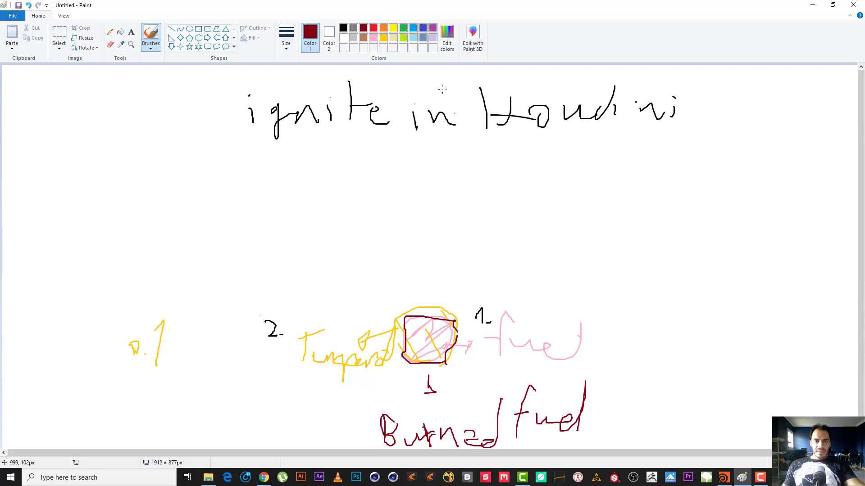
Write a black '3.' to the left of 'Burned fuel'
left_click(345, 29)
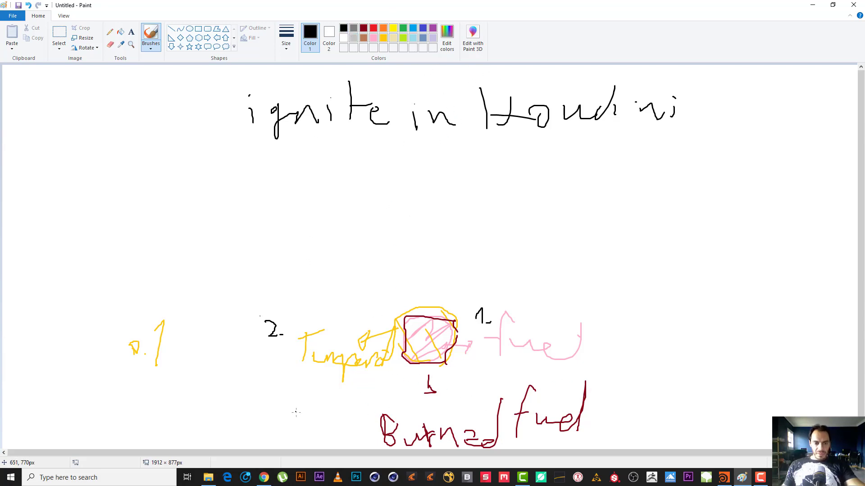
mouse_move(300, 420)
left_mouse_down()
mouse_move(309, 418)
mouse_move(311, 442)
left_mouse_up()
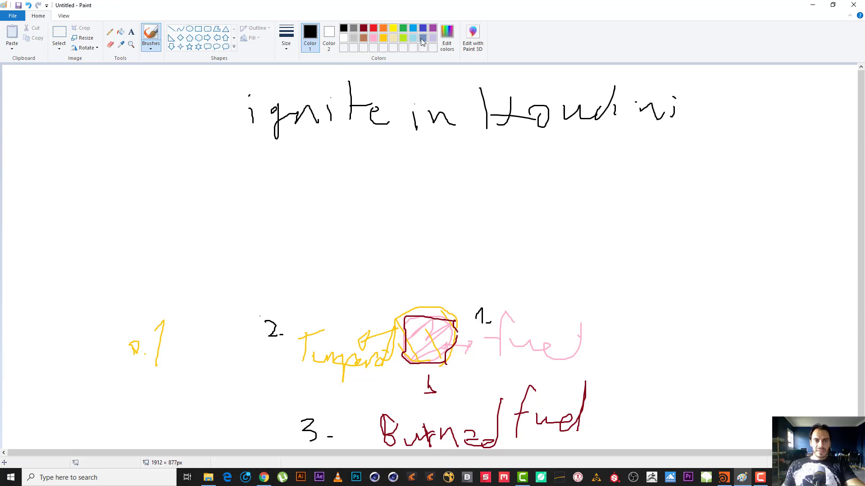
left_click(383, 30)
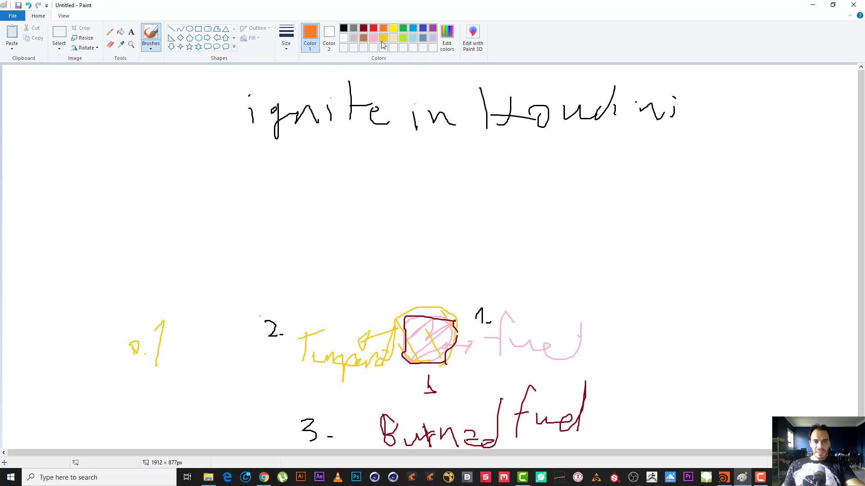
left_click(384, 40)
left_click(484, 372)
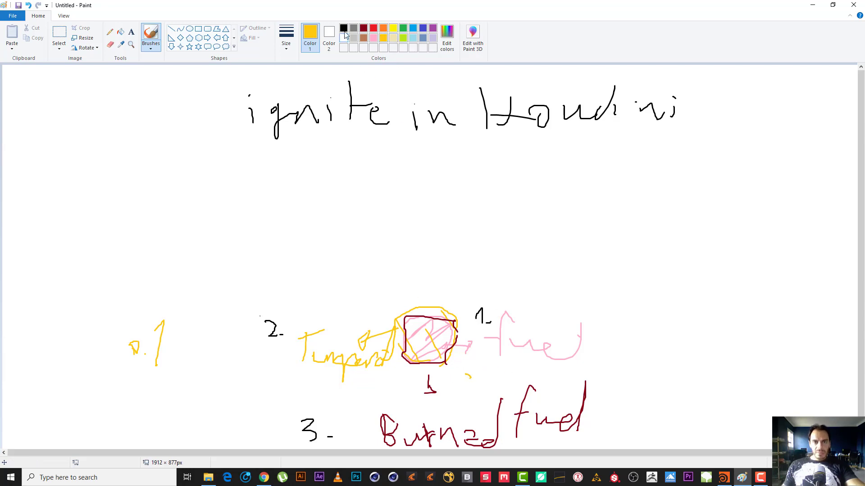
left_click(384, 28)
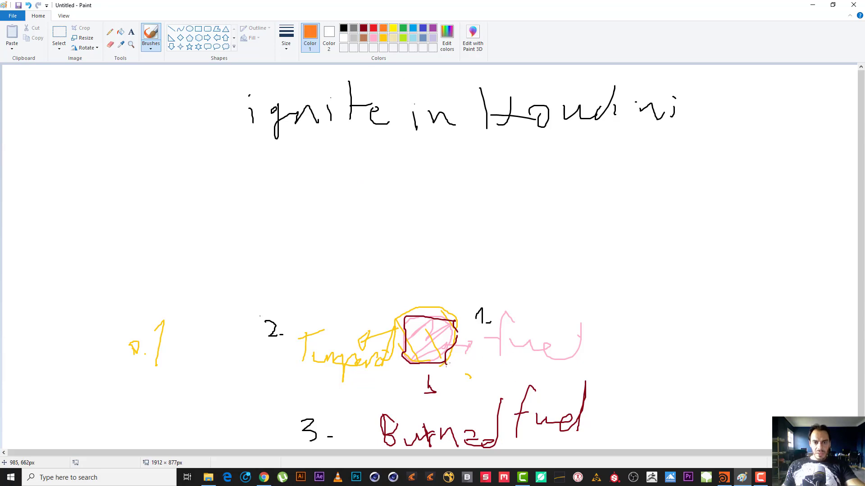
left_click(374, 28)
Draw a red flame above the box, linked by a line to a 'Heat = flame' label
mouse_move(444, 364)
left_mouse_down()
mouse_move(406, 240)
mouse_move(449, 356)
left_mouse_up()
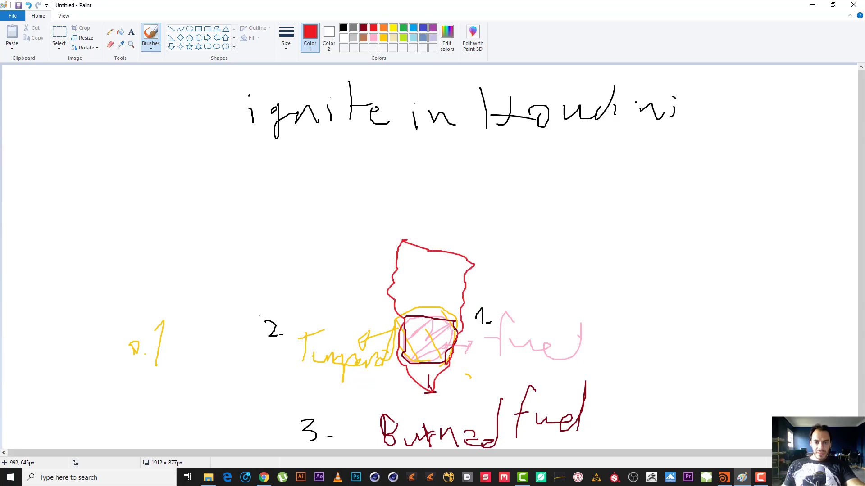
left_click_drag(464, 261, 511, 260)
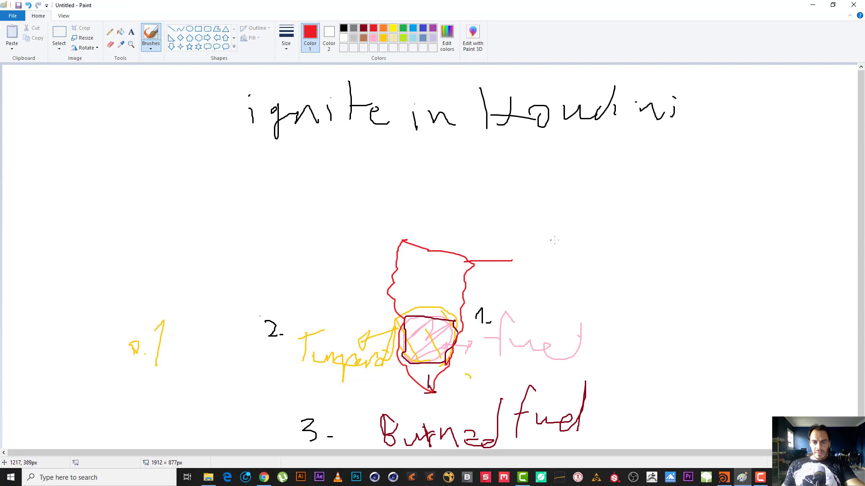
mouse_move(564, 230)
left_mouse_down()
mouse_move(561, 260)
mouse_move(585, 255)
mouse_move(589, 245)
mouse_move(636, 253)
left_mouse_up()
left_click_drag(654, 222, 651, 261)
mouse_move(634, 243)
left_mouse_down()
mouse_move(662, 241)
mouse_move(700, 261)
left_mouse_up()
mouse_move(721, 265)
left_mouse_down()
mouse_move(724, 227)
mouse_move(747, 267)
mouse_move(828, 257)
left_mouse_up()
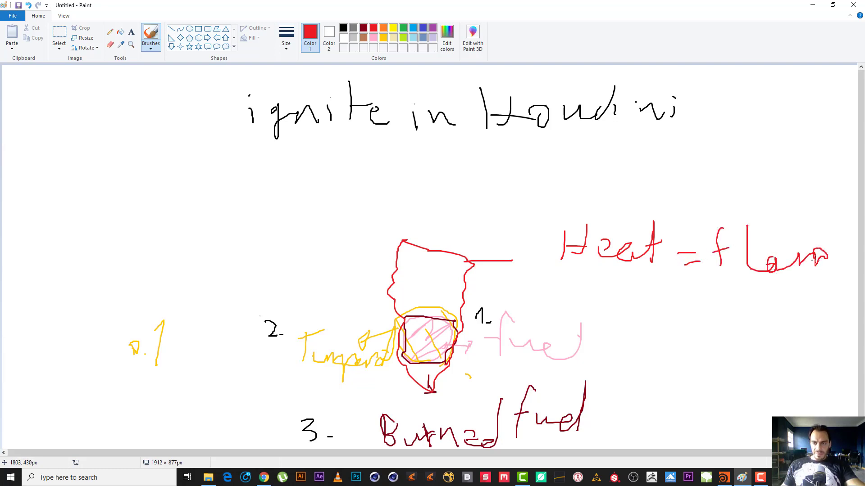
key("ctrl+z")
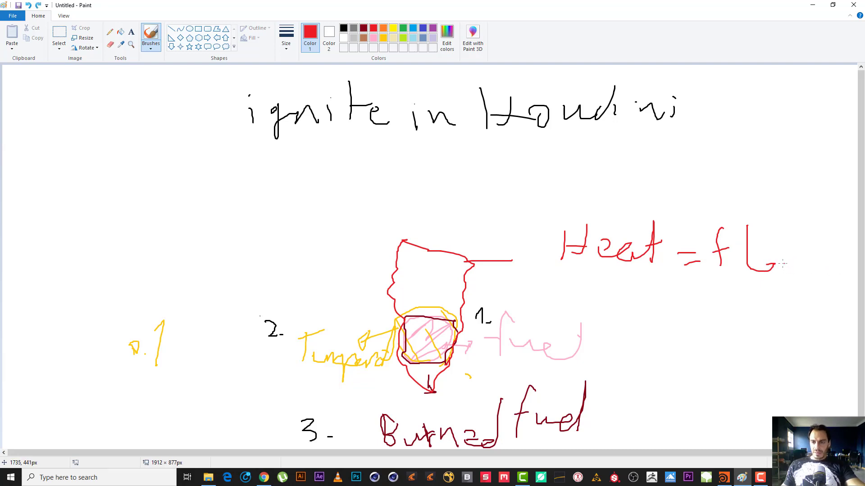
left_click_drag(780, 265, 858, 269)
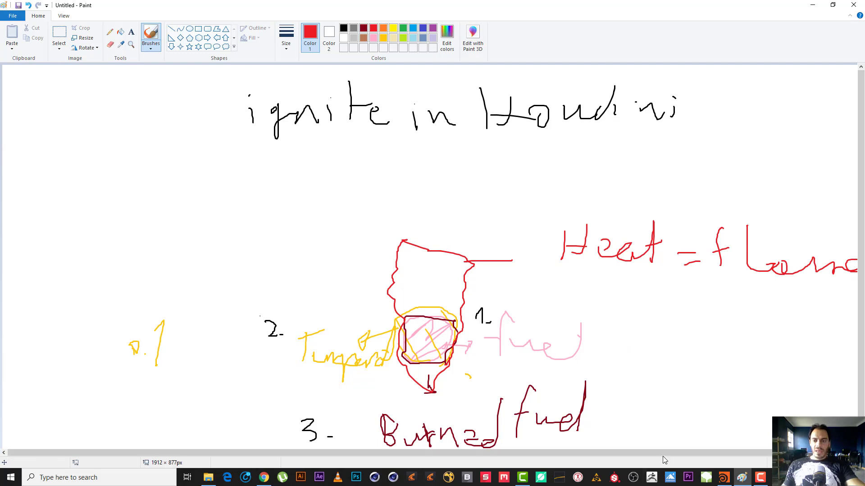
left_click_drag(669, 453, 694, 459)
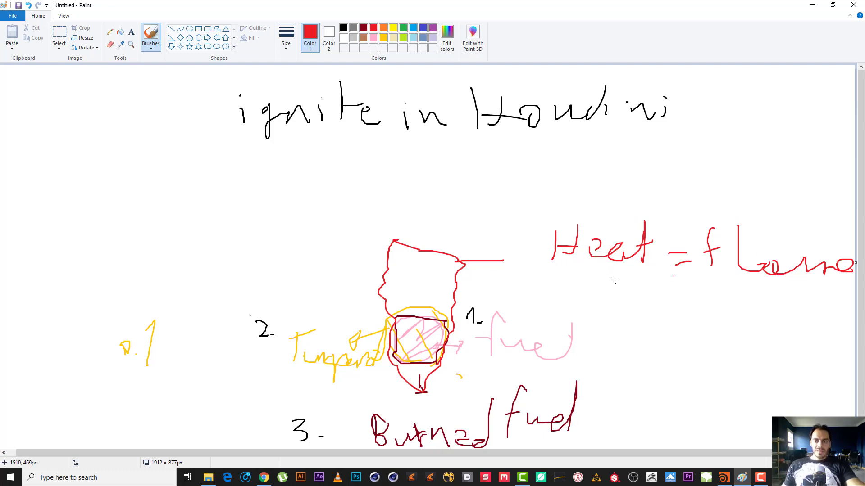
Handwrite 'Render' in red directly beneath 'Heat = flame'
mouse_move(631, 290)
left_mouse_down()
mouse_move(634, 279)
mouse_move(648, 300)
mouse_move(701, 301)
mouse_move(713, 259)
left_mouse_up()
left_click_drag(731, 294, 762, 292)
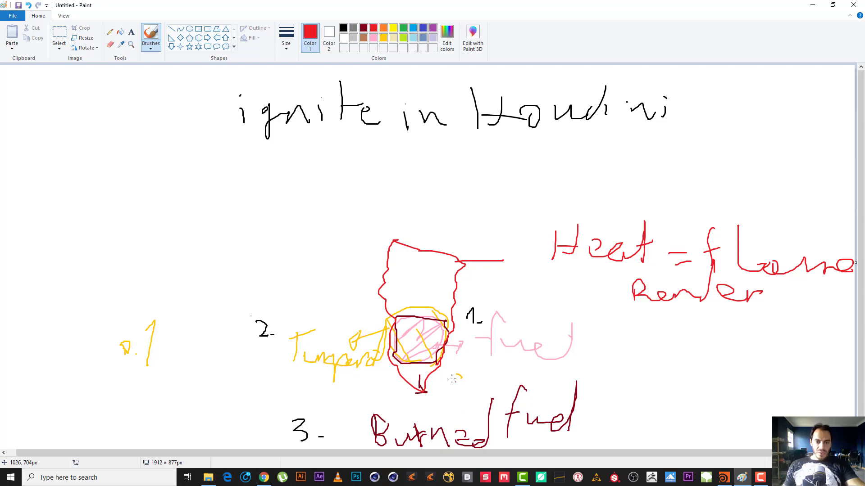
left_click(459, 364)
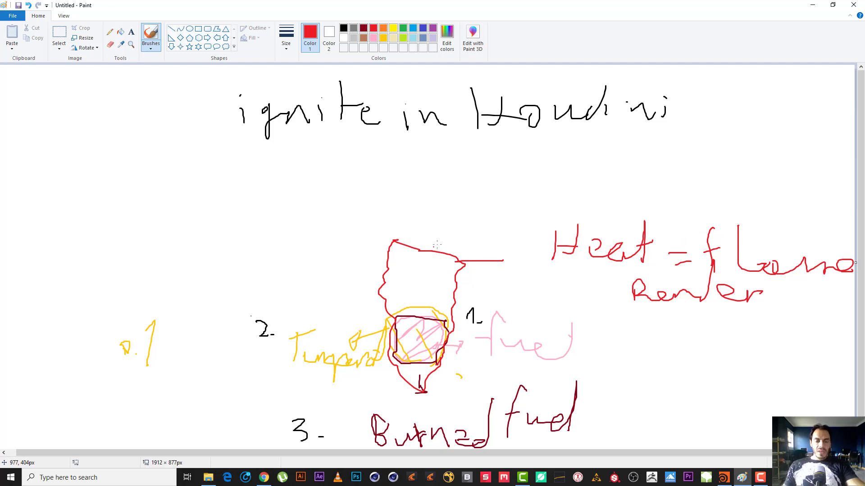
left_click(446, 174)
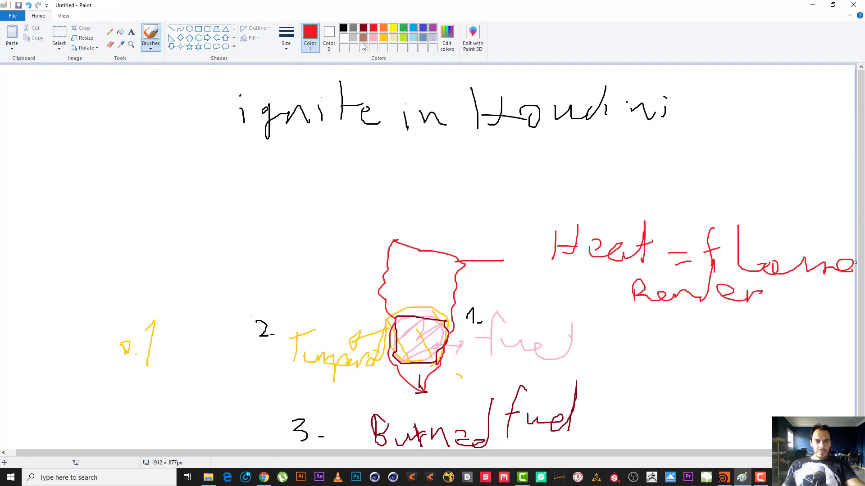
Outline a grey smoke shape around the flame with a line leading out to the right
left_click(354, 37)
left_click_drag(391, 333, 476, 223)
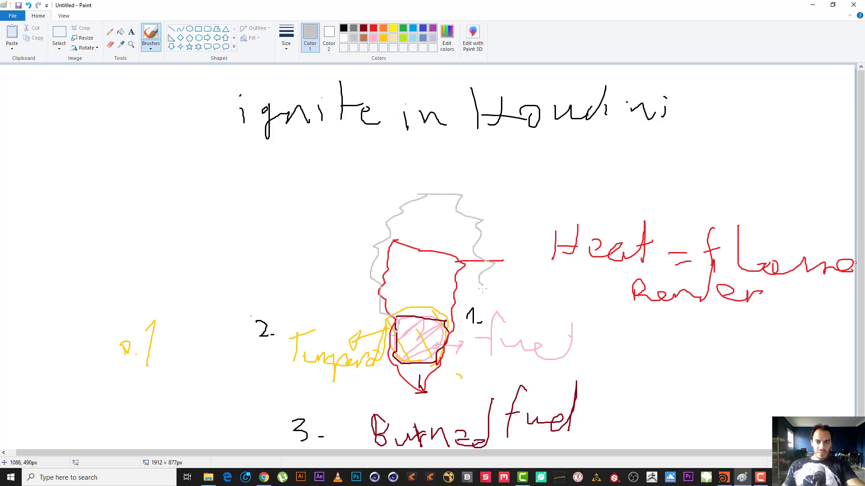
left_click_drag(476, 224, 410, 366)
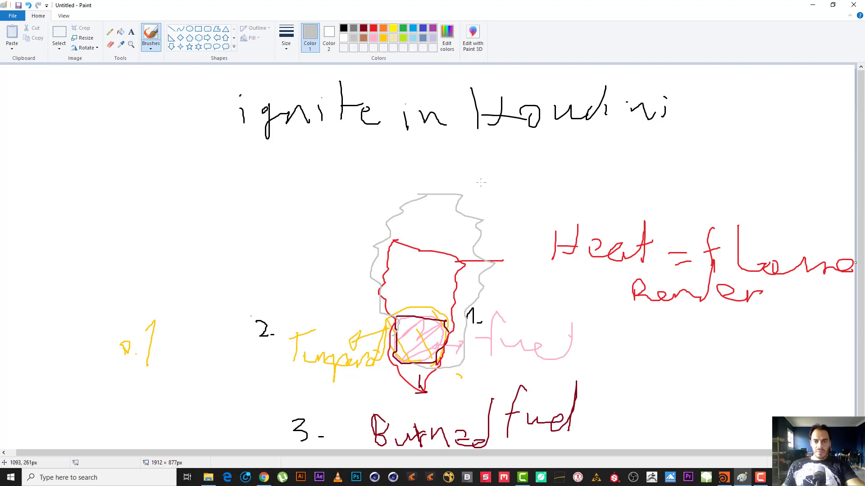
left_click_drag(510, 181, 556, 187)
mouse_move(595, 185)
left_mouse_down()
mouse_move(606, 178)
mouse_move(626, 188)
mouse_move(640, 177)
left_mouse_up()
left_click_drag(661, 145, 658, 192)
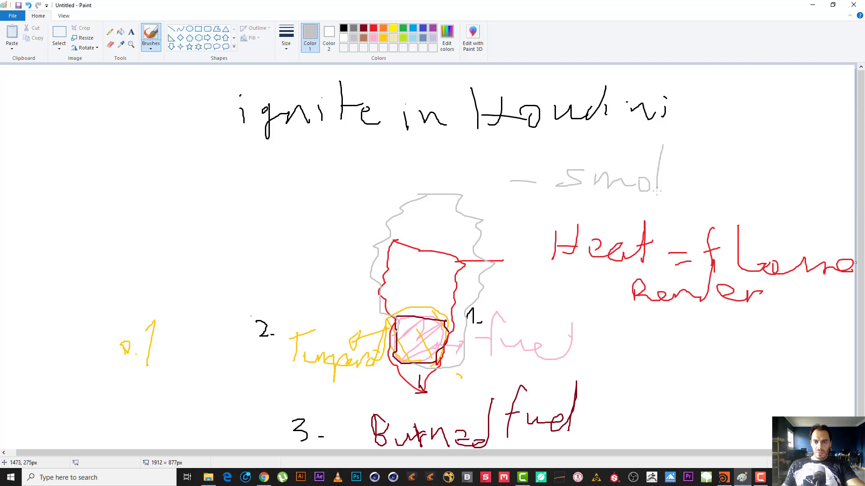
mouse_move(674, 163)
left_mouse_down()
mouse_move(659, 173)
mouse_move(692, 193)
mouse_move(697, 185)
left_mouse_up()
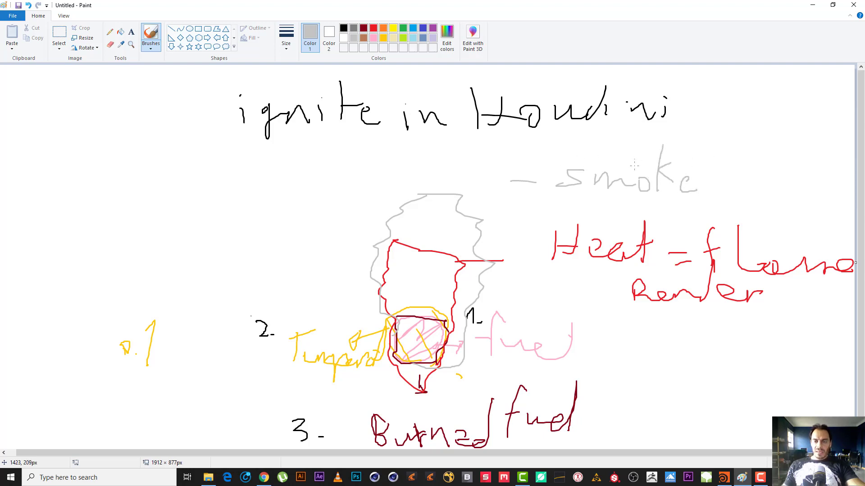
key("ctrl+z")
key("ctrl+z")
key("ctrl+z")
key("ctrl+z")
key("ctrl+z")
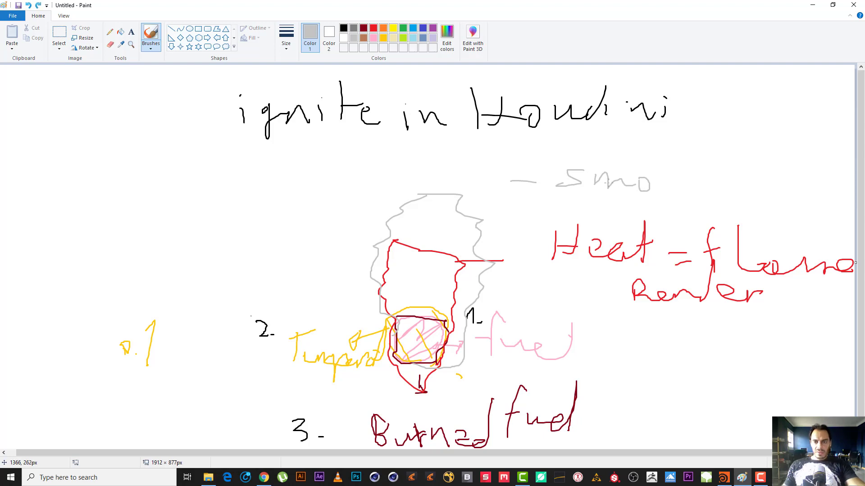
key("ctrl+z")
key("ctrl+z")
key("ctrl+z")
Write the grey label 'density: smoke' at the end of the smoke line
mouse_move(579, 174)
left_mouse_down()
mouse_move(579, 187)
mouse_move(652, 190)
left_mouse_up()
left_click_drag(684, 164, 681, 183)
mouse_move(704, 136)
left_mouse_down()
mouse_move(694, 196)
mouse_move(713, 170)
left_mouse_up()
mouse_move(709, 166)
left_mouse_down()
mouse_move(726, 180)
mouse_move(710, 209)
left_mouse_up()
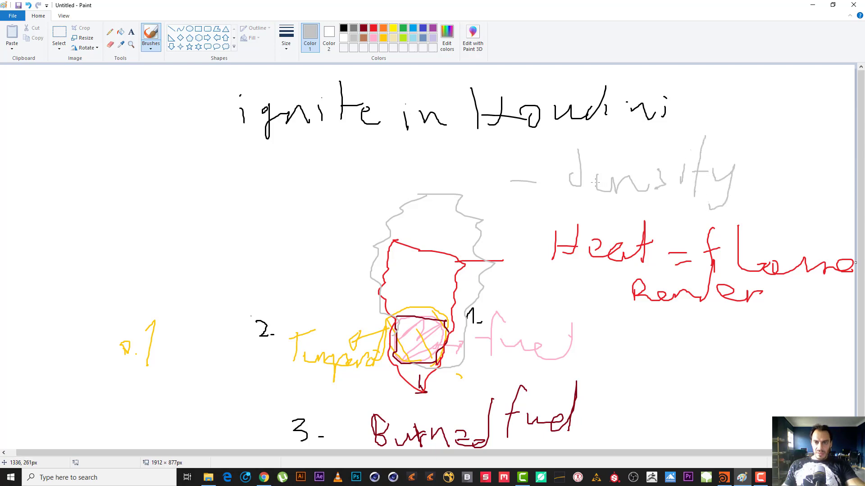
left_click_drag(597, 183, 614, 180)
mouse_move(775, 181)
left_mouse_down()
mouse_move(763, 204)
mouse_move(811, 201)
mouse_move(816, 190)
left_mouse_up()
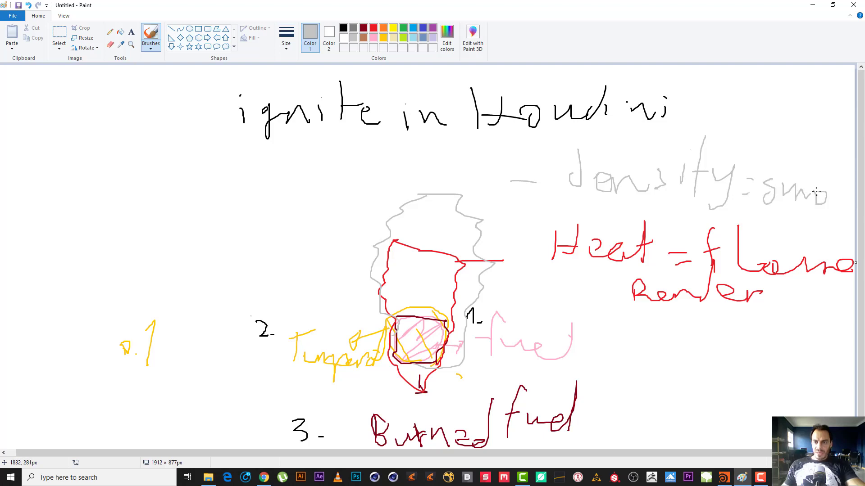
mouse_move(841, 165)
left_mouse_down()
mouse_move(834, 208)
mouse_move(854, 208)
left_mouse_up()
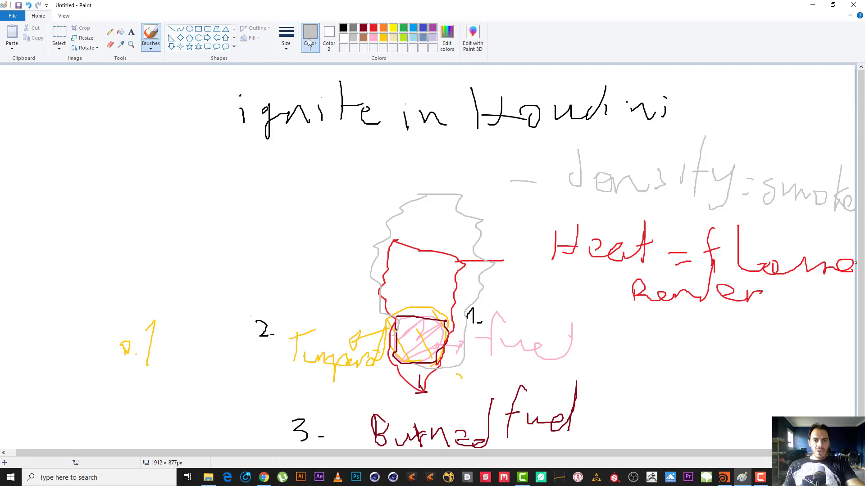
left_click(343, 29)
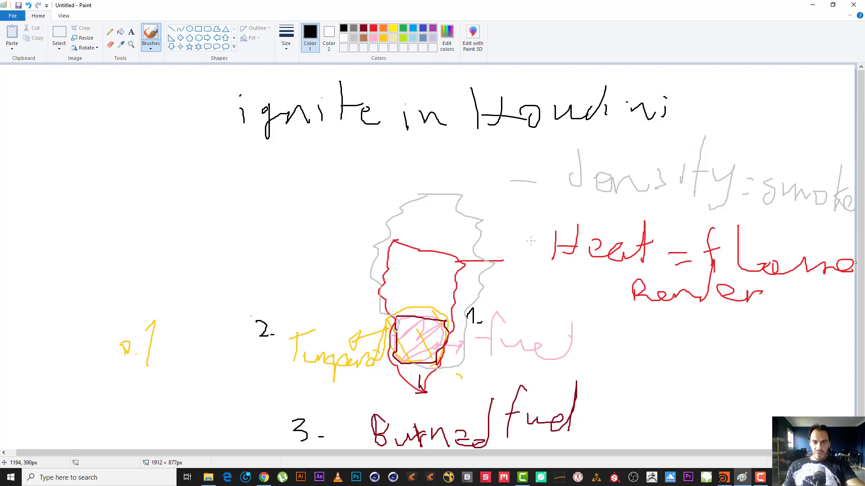
Write 4 beside the Heat label in black, then pick grey and then dark red
left_click_drag(530, 240, 539, 271)
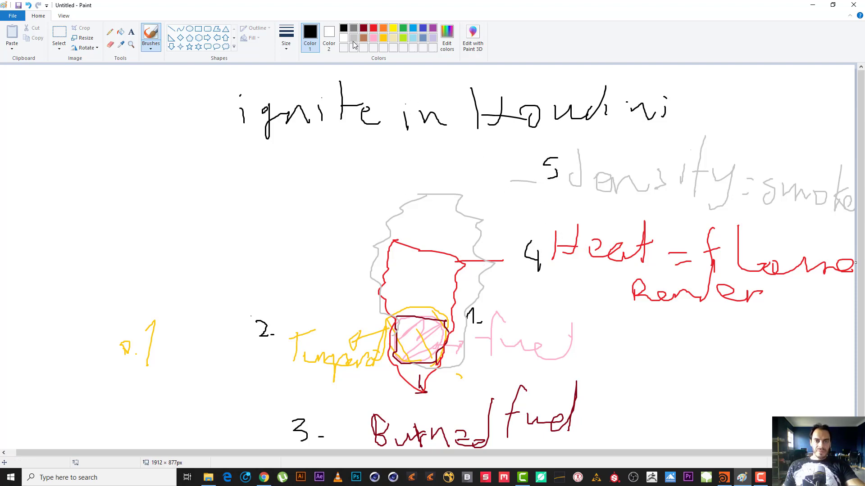
left_click(354, 28)
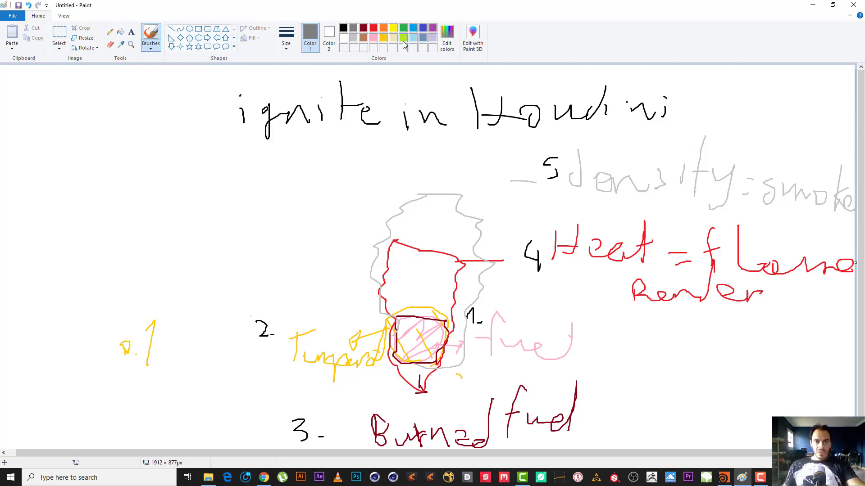
left_click(364, 29)
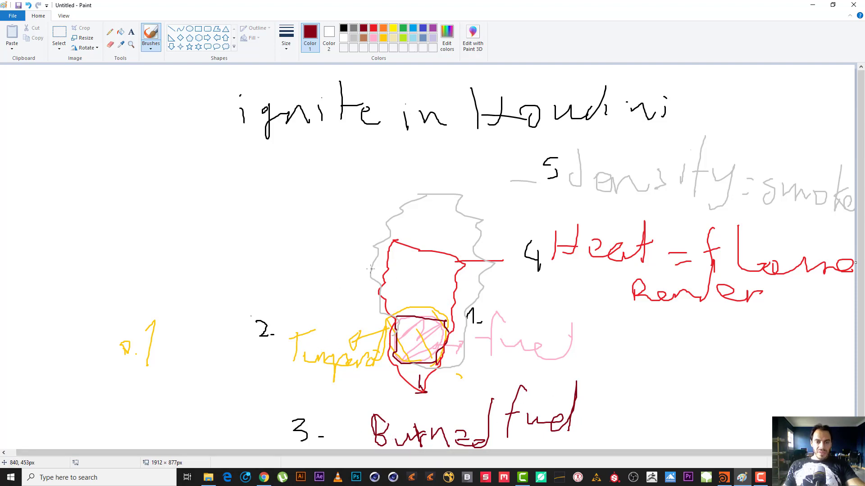
Trace the flame in dark red with a left arrow to a '+Temperature' note, then pick slate blue
mouse_move(391, 362)
left_mouse_down()
mouse_move(443, 245)
mouse_move(436, 353)
left_mouse_up()
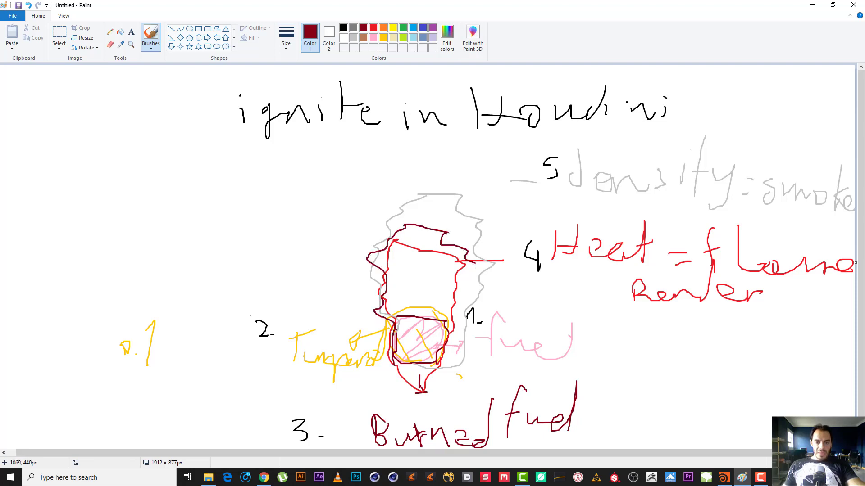
left_click_drag(379, 243, 333, 243)
left_click_drag(201, 221, 197, 242)
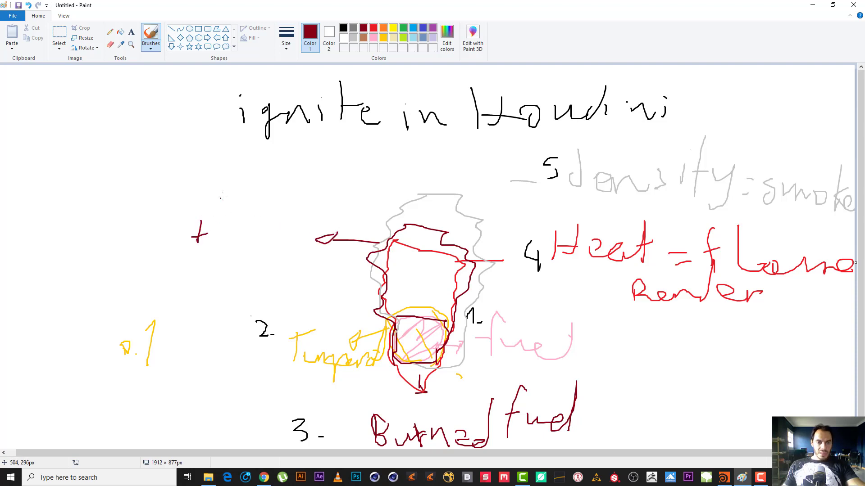
mouse_move(222, 196)
left_mouse_down()
mouse_move(221, 236)
mouse_move(241, 199)
mouse_move(257, 225)
mouse_move(283, 220)
mouse_move(295, 260)
left_mouse_up()
mouse_move(295, 220)
left_mouse_down()
mouse_move(337, 222)
mouse_move(370, 180)
mouse_move(370, 202)
left_mouse_up()
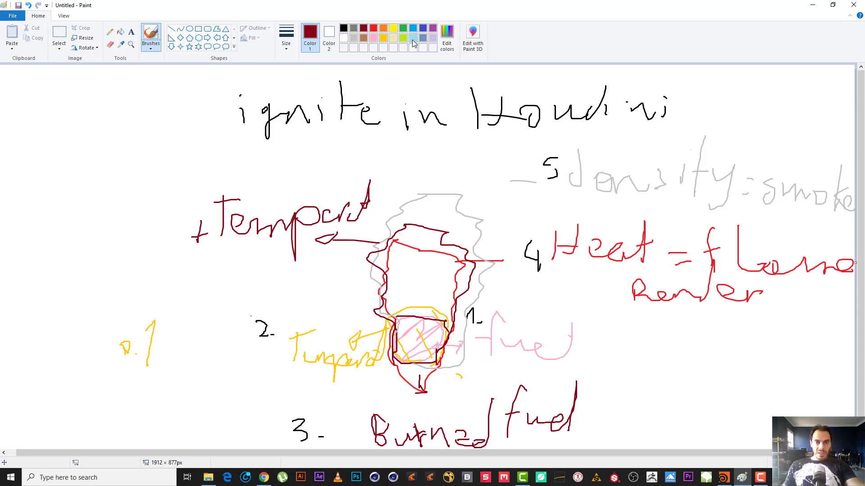
left_click(423, 38)
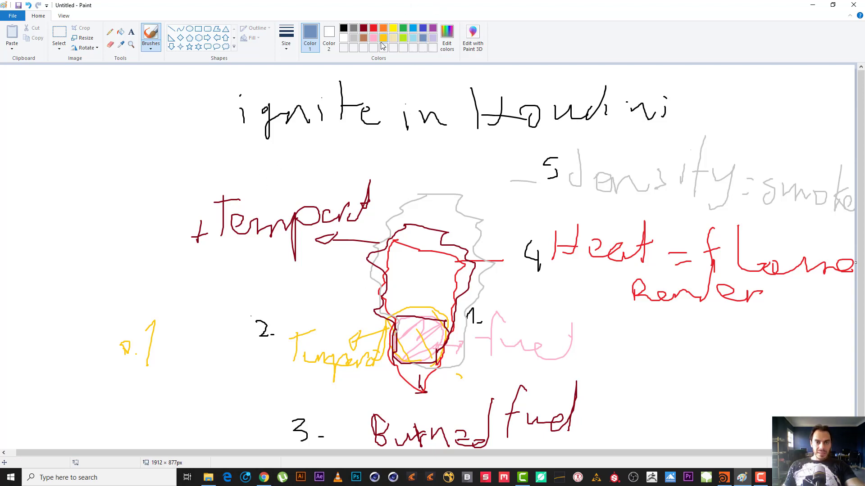
Pick purple as the brush colour, undoing a stray purple stroke with Ctrl+Z
left_click(374, 38)
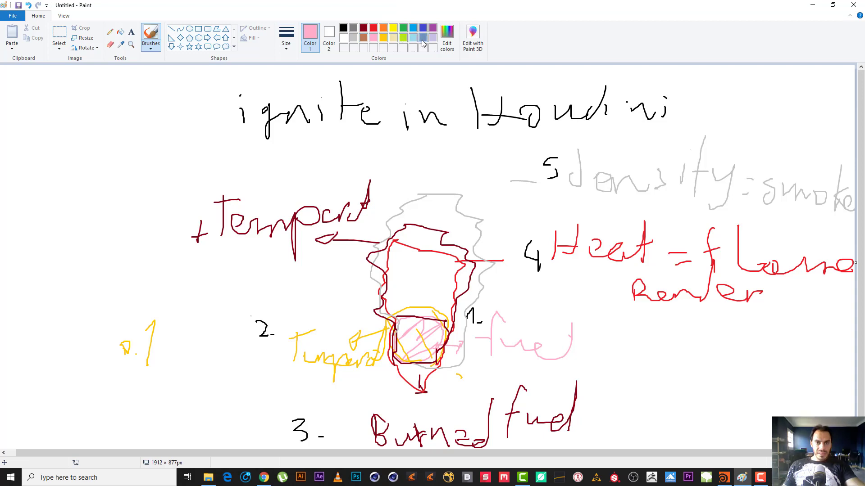
left_click(422, 38)
left_click(432, 28)
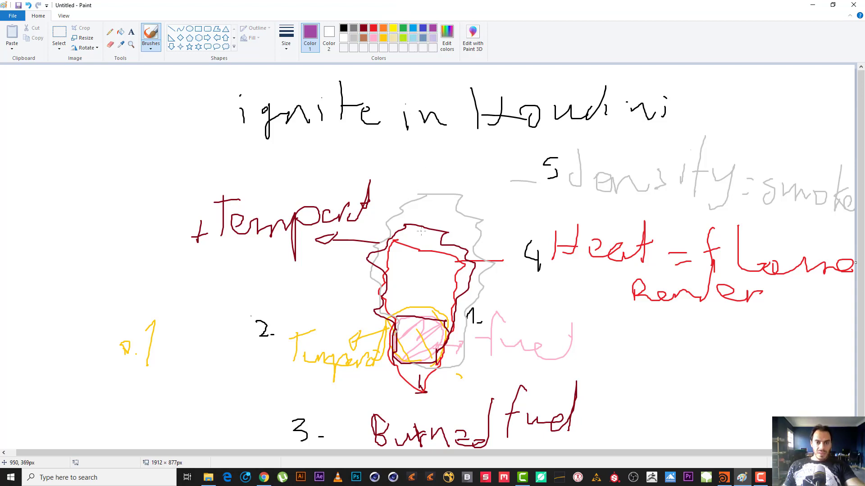
left_click_drag(403, 265, 395, 274)
key("ctrl+z")
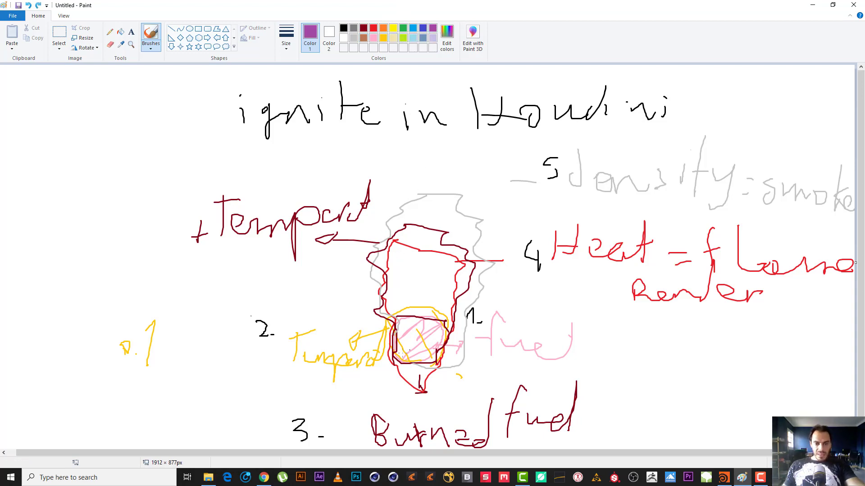
Outline the fuel area in purple with an arrow to a 'Dens' note, then return to Houdini
mouse_move(404, 363)
left_mouse_down()
mouse_move(367, 338)
mouse_move(358, 311)
mouse_move(367, 282)
left_mouse_up()
mouse_move(434, 373)
left_mouse_down()
mouse_move(477, 319)
mouse_move(484, 284)
left_mouse_up()
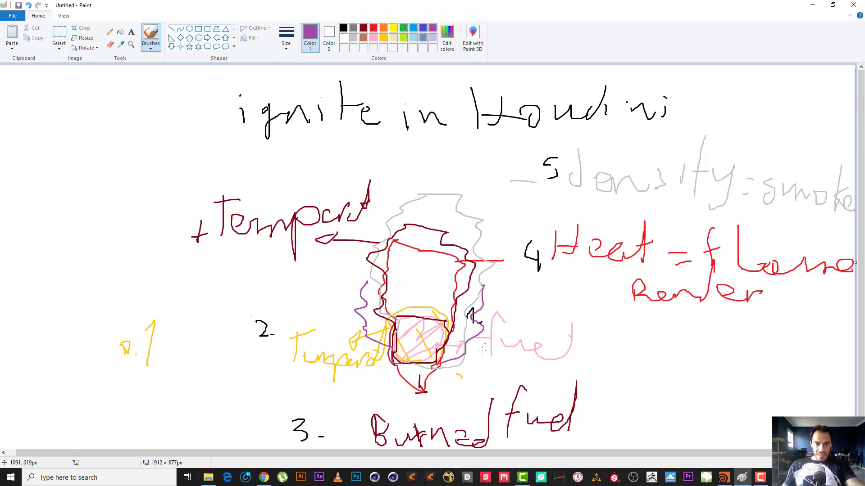
left_click_drag(453, 361, 486, 321)
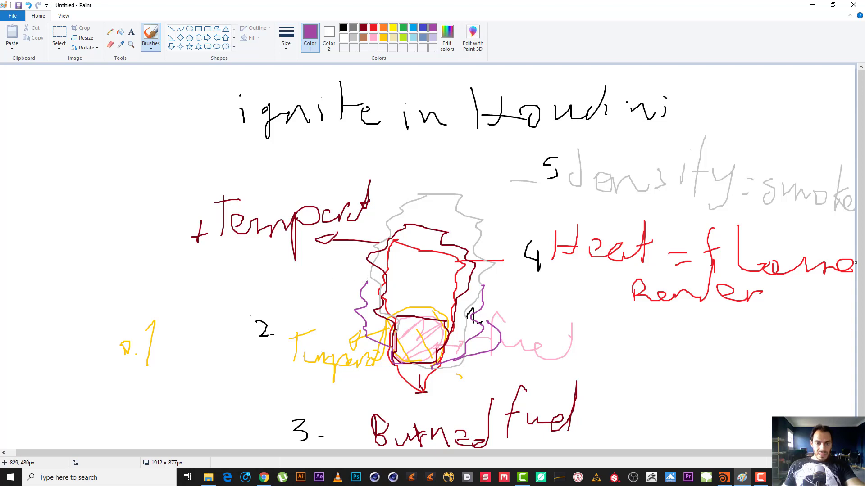
mouse_move(367, 281)
left_mouse_down()
mouse_move(282, 272)
mouse_move(297, 271)
left_mouse_up()
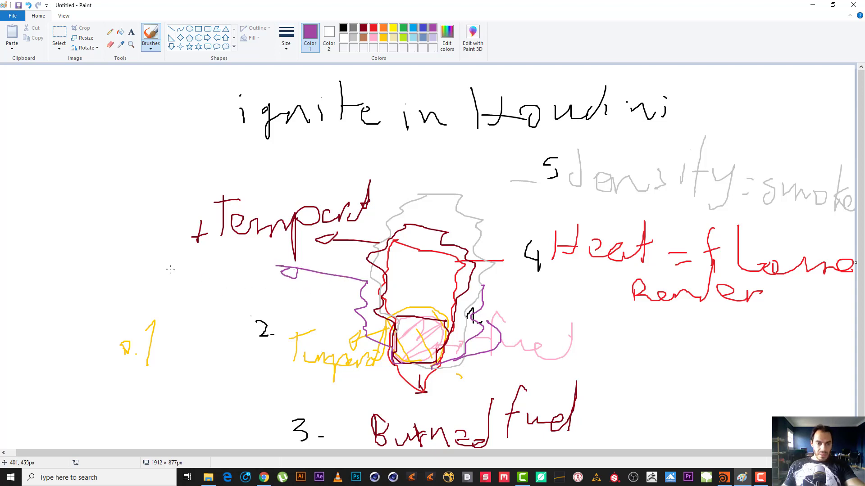
mouse_move(183, 266)
left_mouse_down()
mouse_move(187, 287)
mouse_move(226, 275)
mouse_move(231, 286)
left_mouse_up()
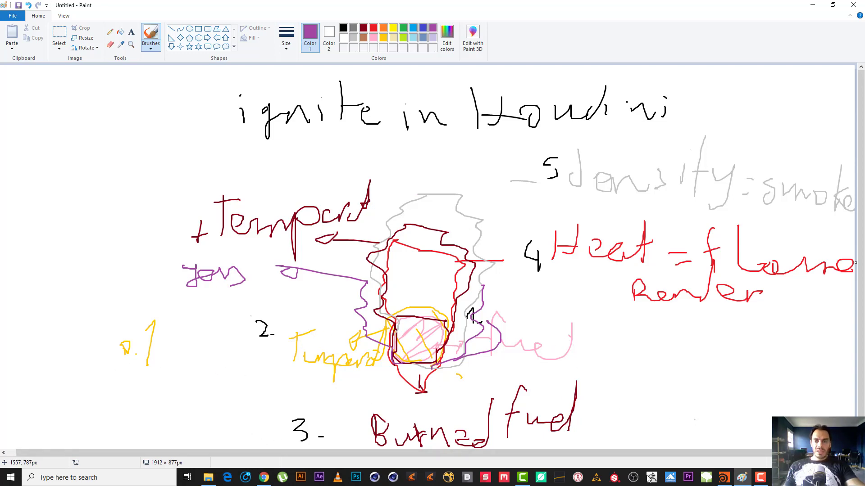
left_click(723, 477)
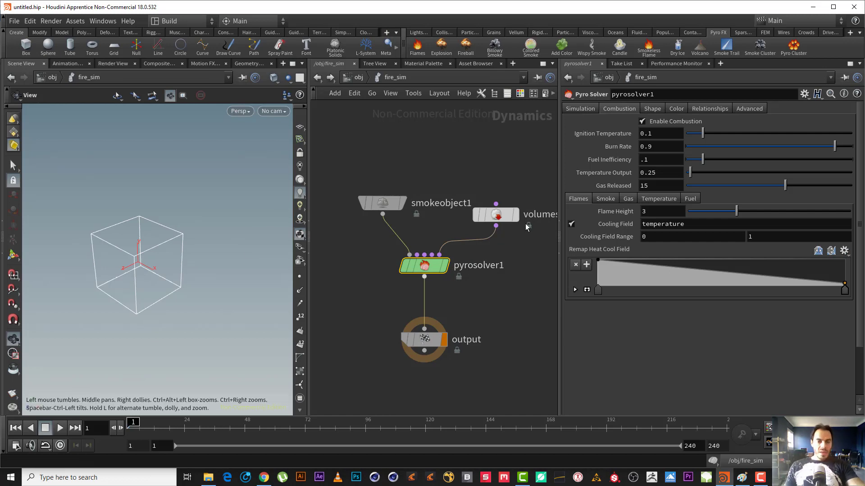
Show volumesource1's settings and inspect its fuel Target Field and Source Volume, leaving them unchanged
left_click(495, 214)
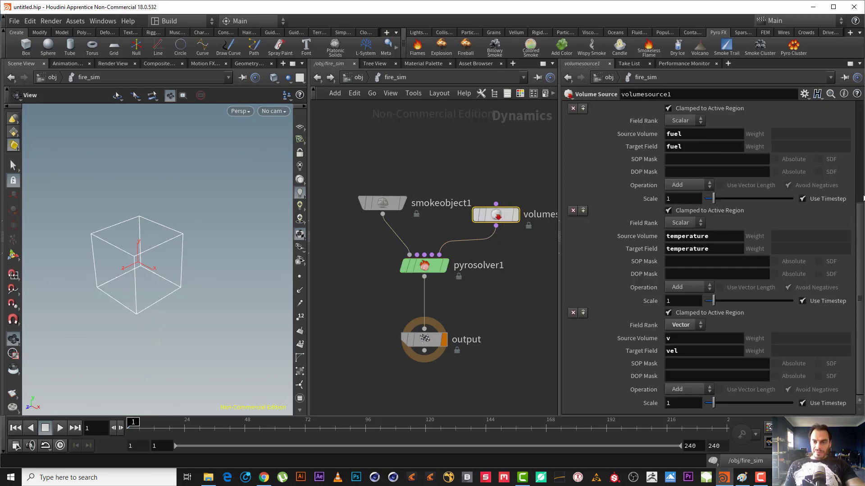
scroll(863, 198, "up", 5)
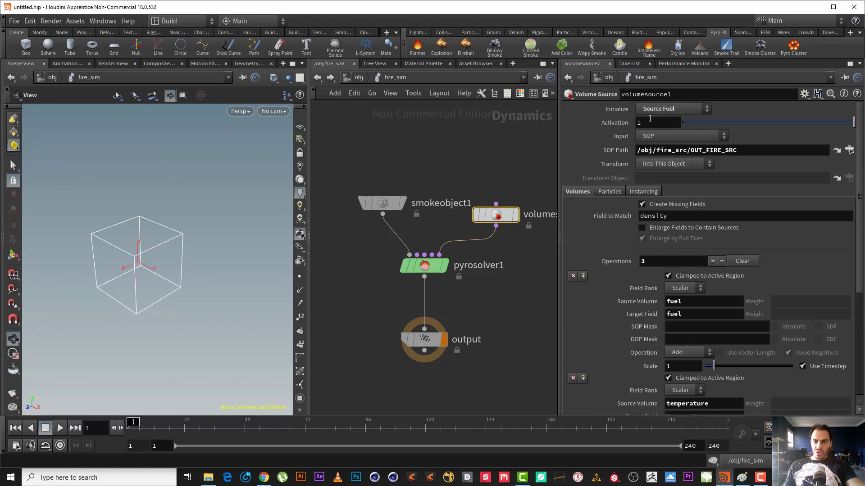
left_click(760, 479)
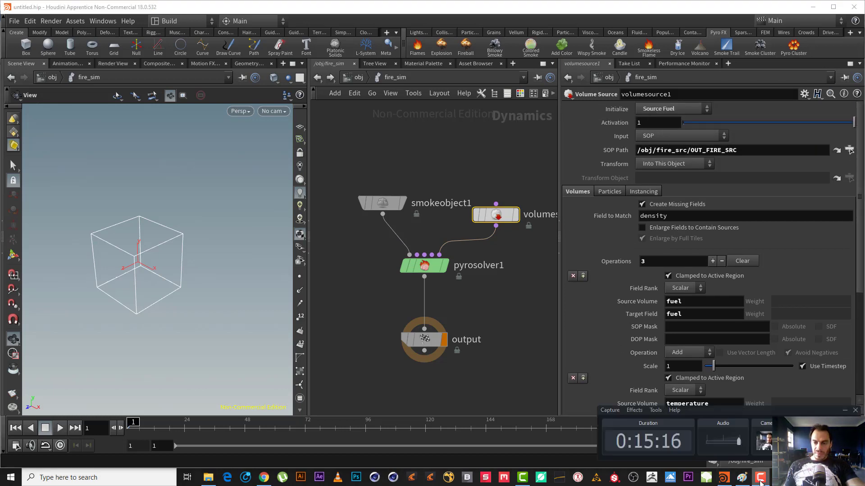
left_click(760, 479)
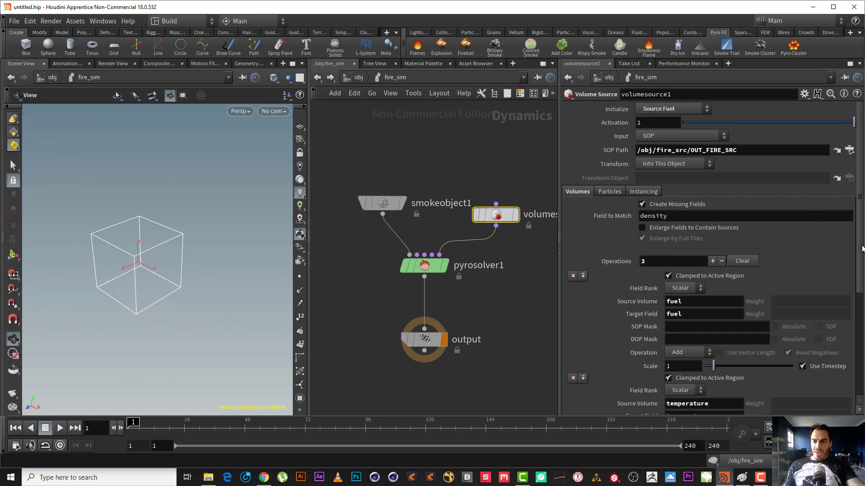
scroll(860, 293, "down", 3)
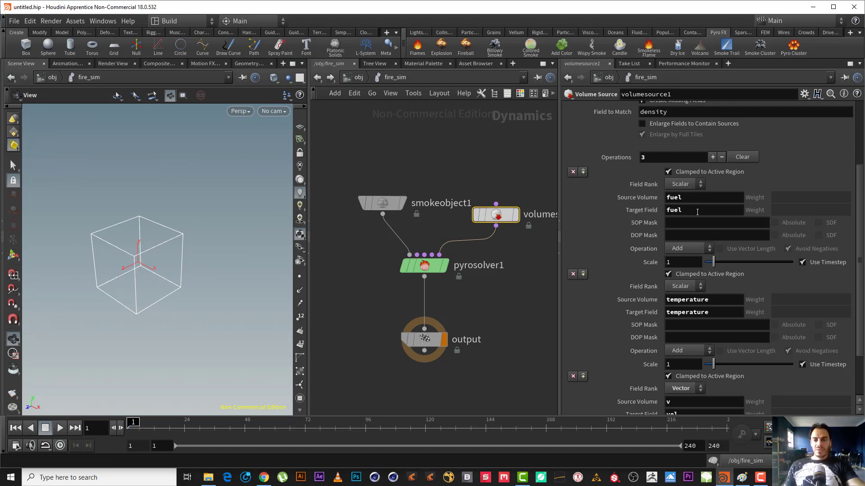
left_click(714, 207)
key("Return")
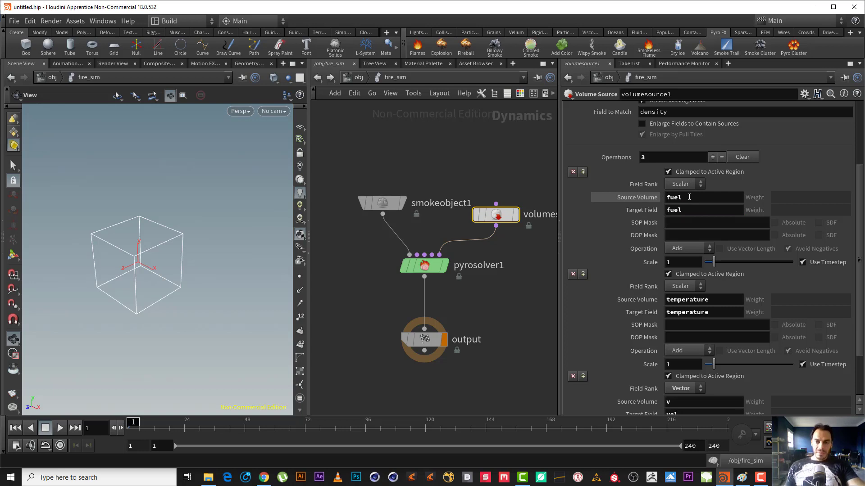
double_click(688, 196)
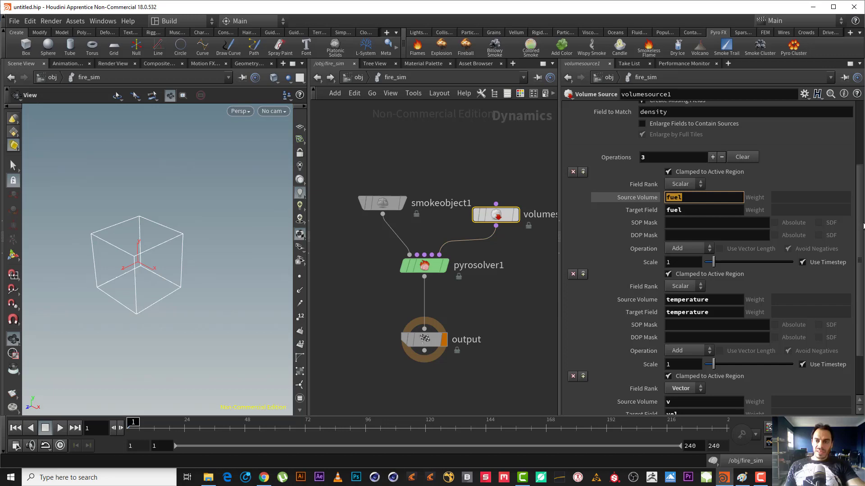
left_click_drag(859, 221, 861, 164)
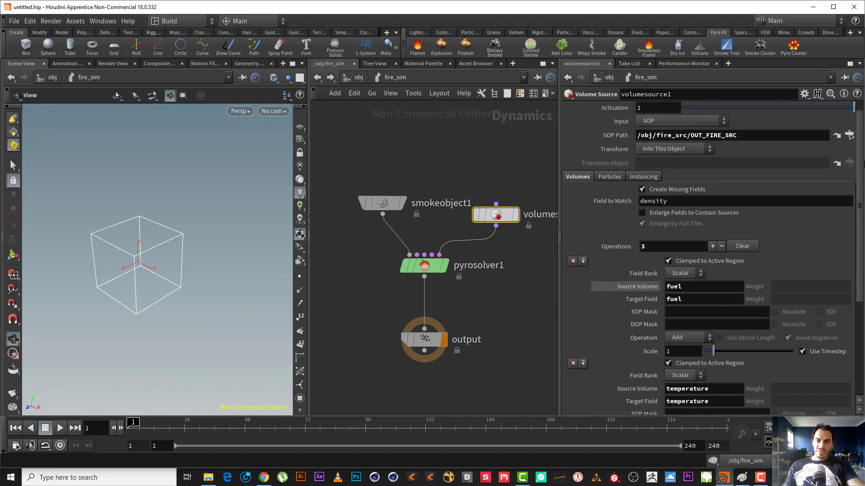
Inspect pyrosource1's info in fire_src, return to fire_sim, then bring Paint to the front
left_click(836, 135)
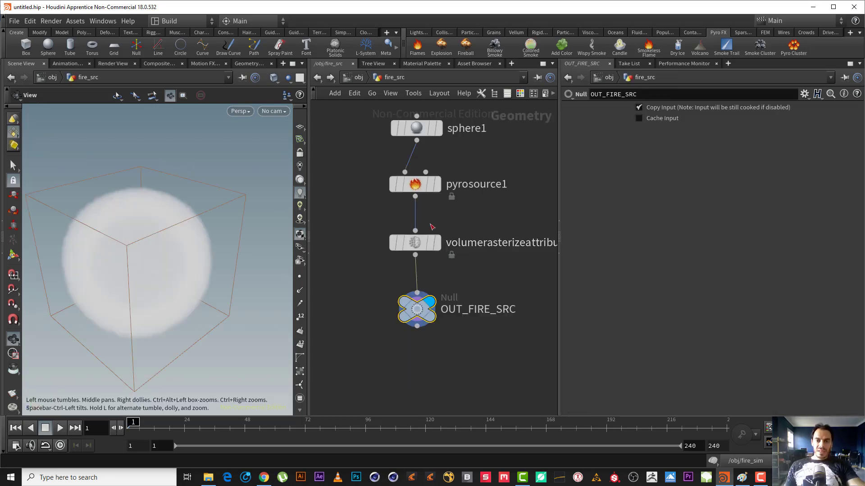
left_click(399, 180)
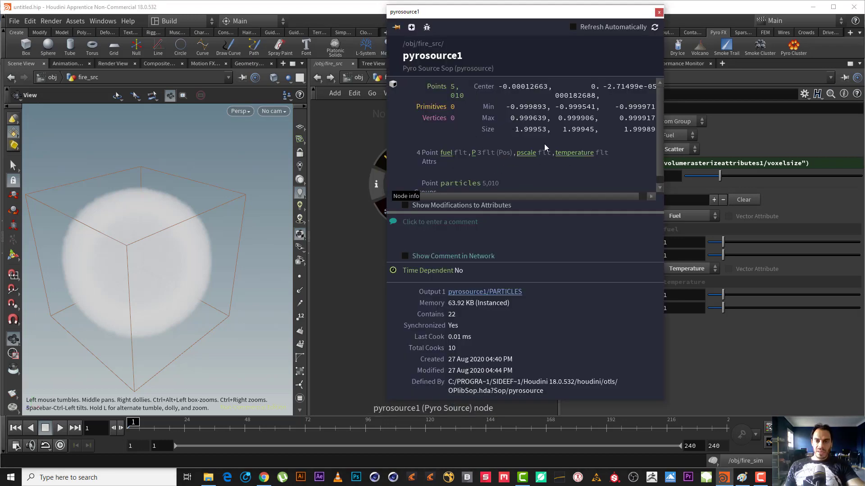
left_click(659, 12)
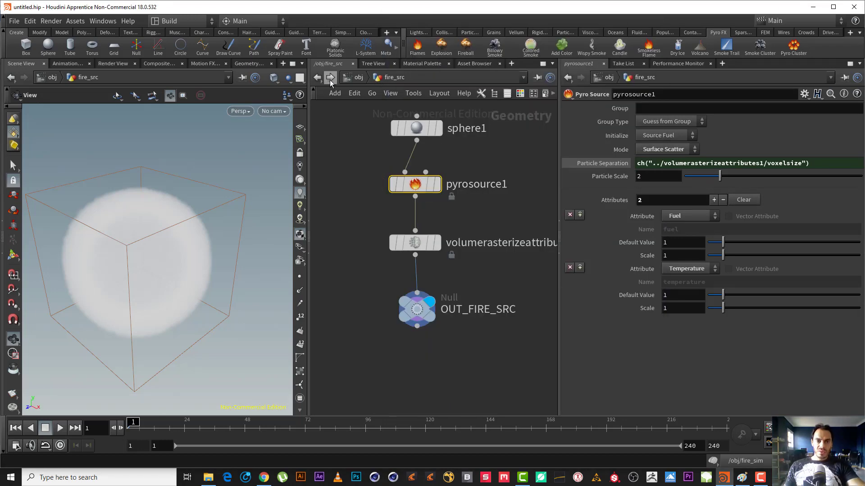
left_click(318, 78)
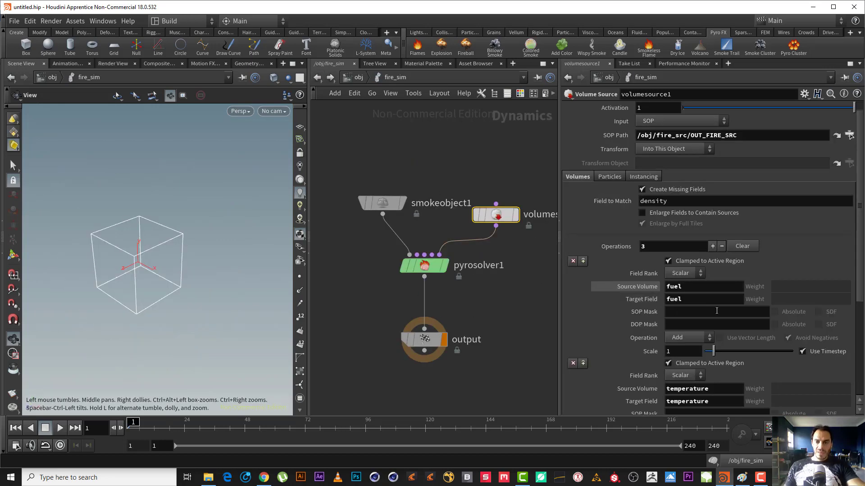
left_click_drag(862, 232, 862, 283)
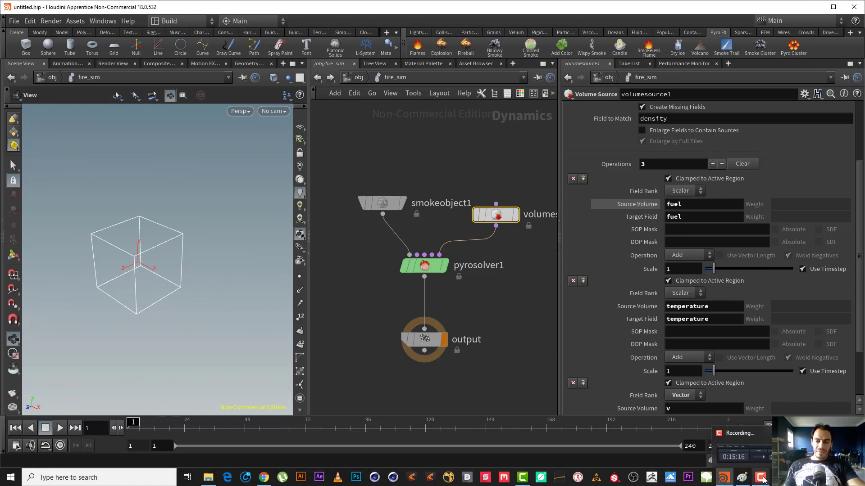
left_click(739, 483)
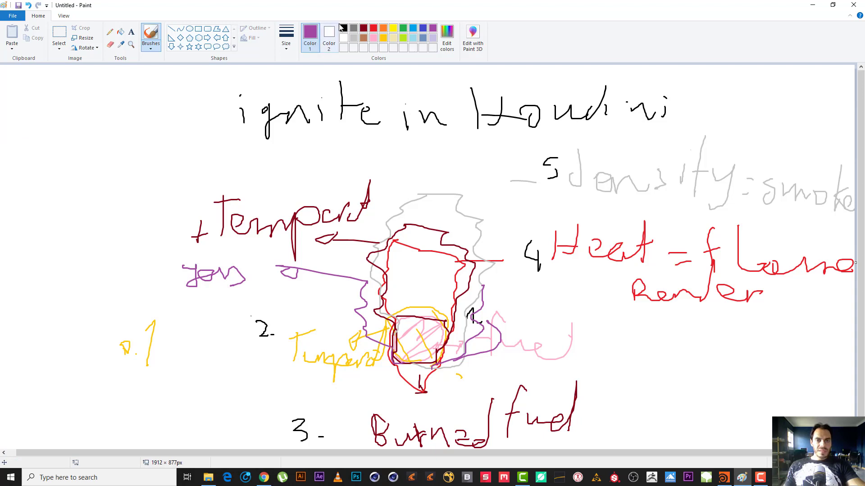
Draw a black grid of vertical and horizontal strokes, enclosed in an outline
left_click(343, 27)
left_click_drag(17, 126, 28, 207)
left_click_drag(56, 122, 57, 172)
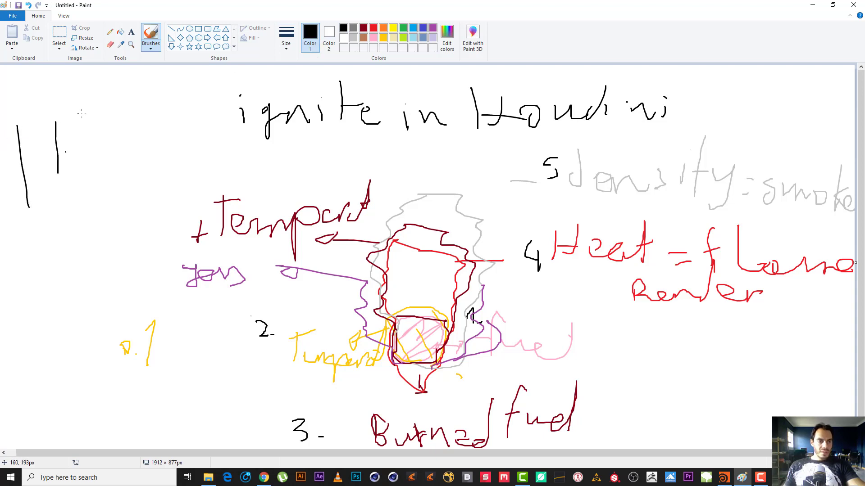
left_click_drag(84, 125, 86, 178)
left_click_drag(116, 127, 114, 185)
left_click_drag(17, 146, 109, 146)
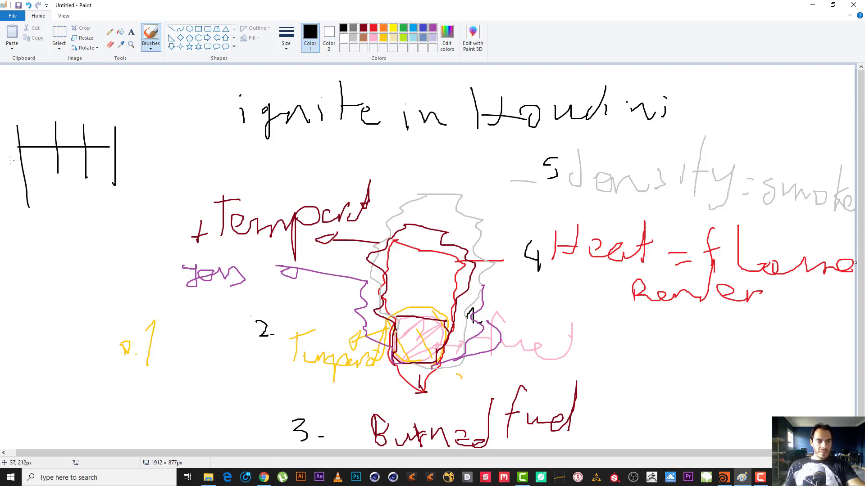
left_click_drag(9, 160, 128, 160)
left_click_drag(19, 180, 161, 182)
left_click_drag(14, 198, 149, 205)
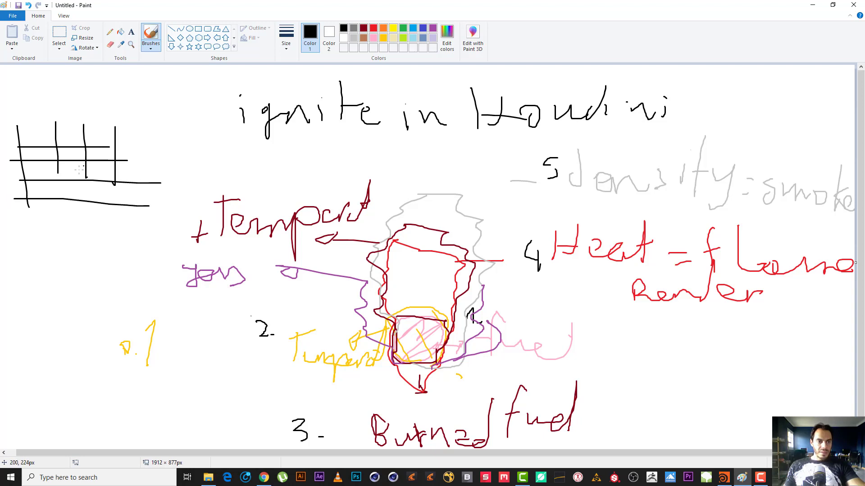
left_click_drag(14, 108, 133, 106)
mouse_move(162, 122)
left_mouse_down()
mouse_move(169, 237)
mouse_move(8, 216)
mouse_move(5, 107)
mouse_move(54, 101)
left_mouse_up()
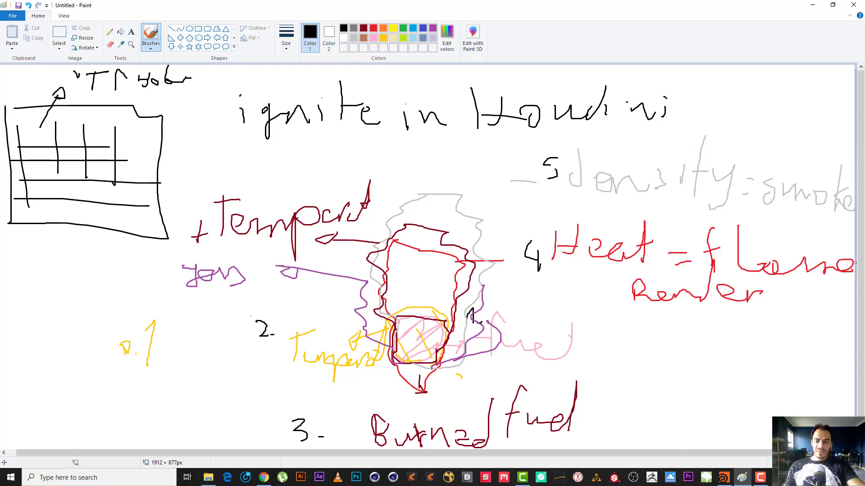
In Houdini, select smokeobject1 and show its guide visualization settings, then return to Paint
left_click(724, 478)
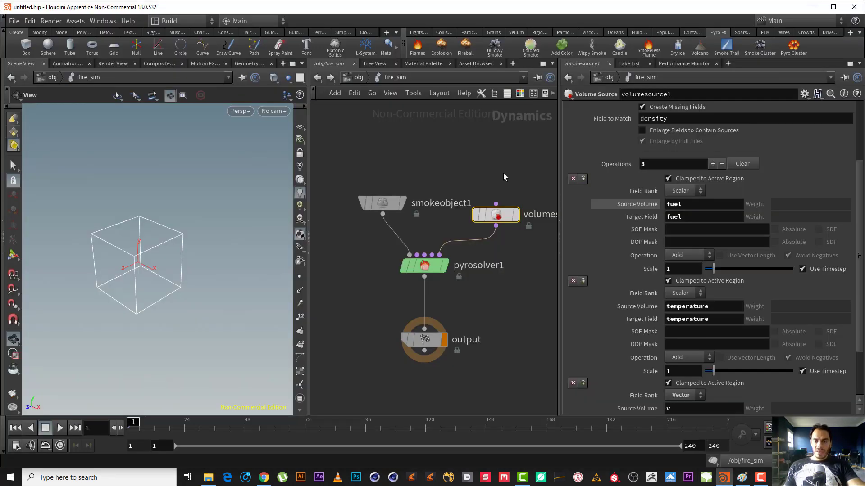
left_click(379, 198)
left_click(585, 130)
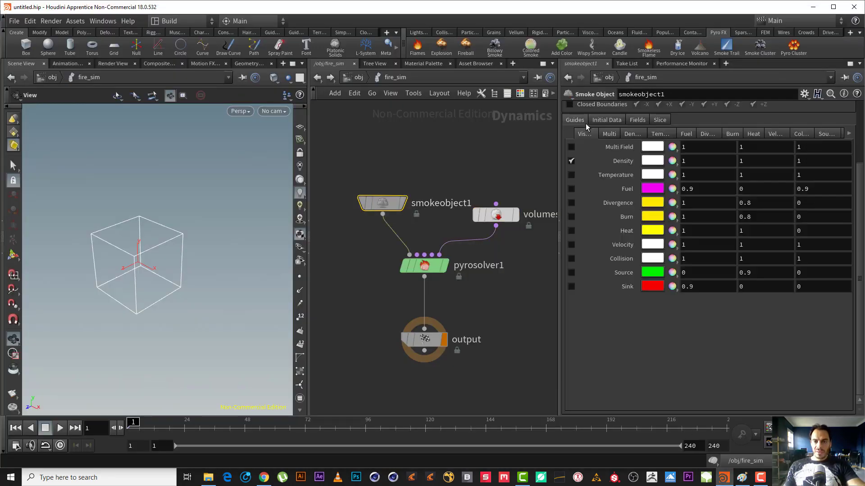
key("alt+Tab")
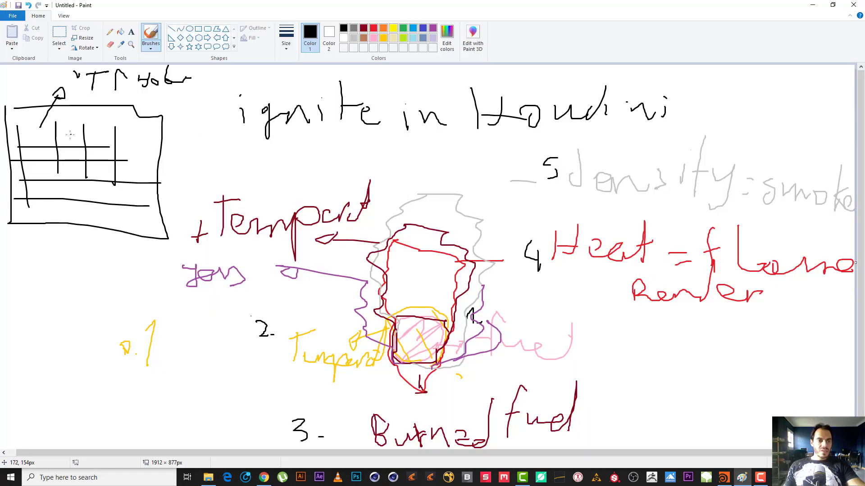
Draw a line along the grid's top with an upward arrow in a top cell
left_click_drag(89, 130, 0, 120)
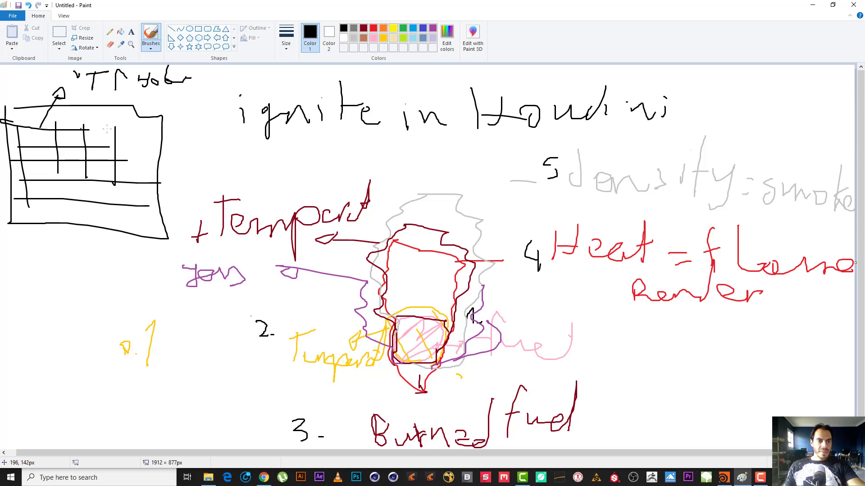
left_click_drag(89, 130, 157, 131)
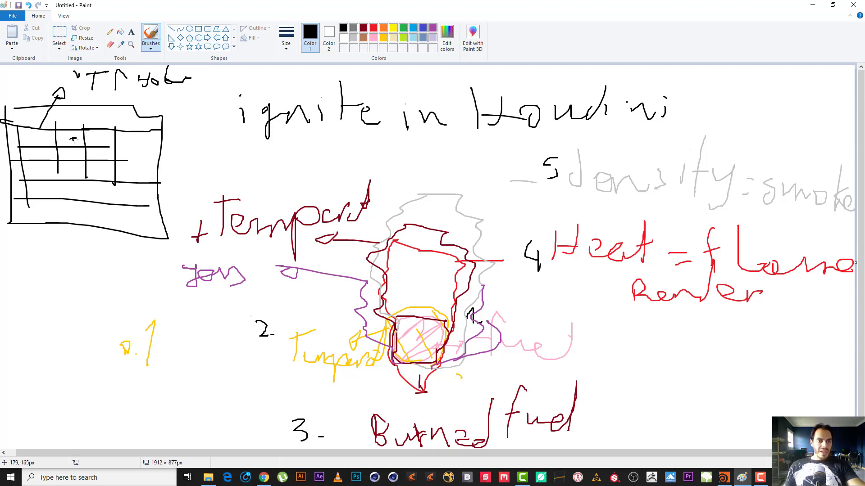
left_click_drag(73, 139, 70, 122)
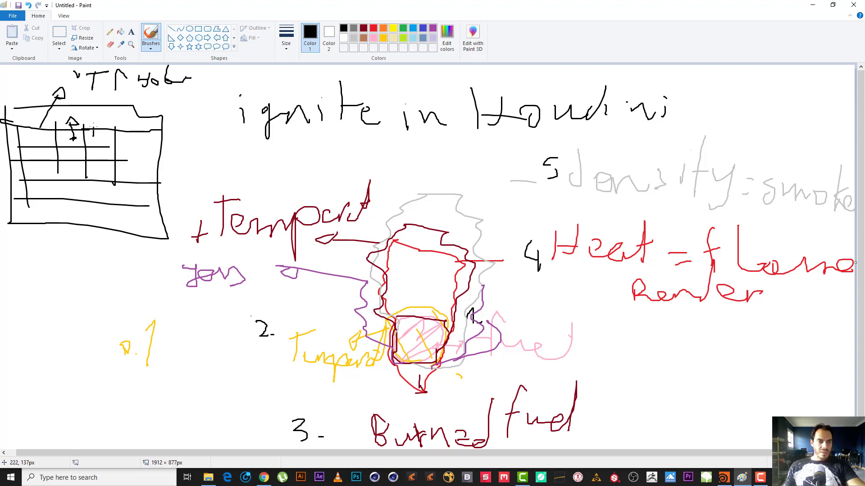
left_click_drag(94, 119, 101, 123)
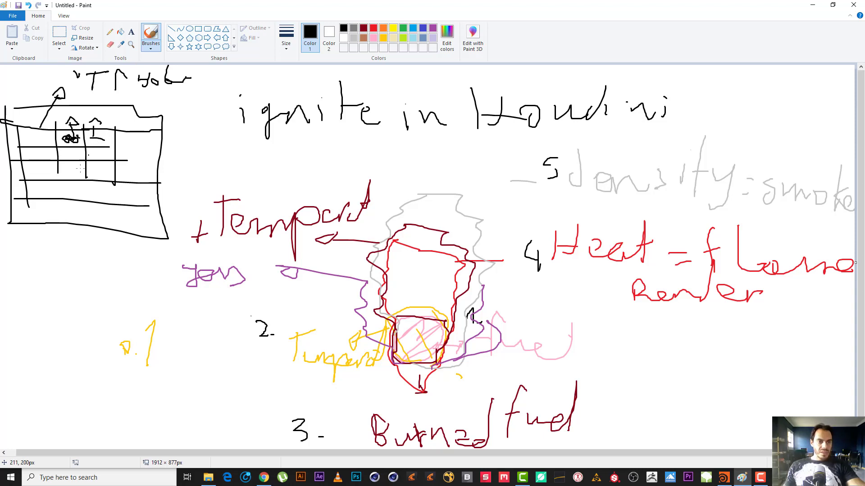
Add curving flow lines through the grid and a curved arrow by the label, then return to Houdini
left_click_drag(73, 220, 51, 150)
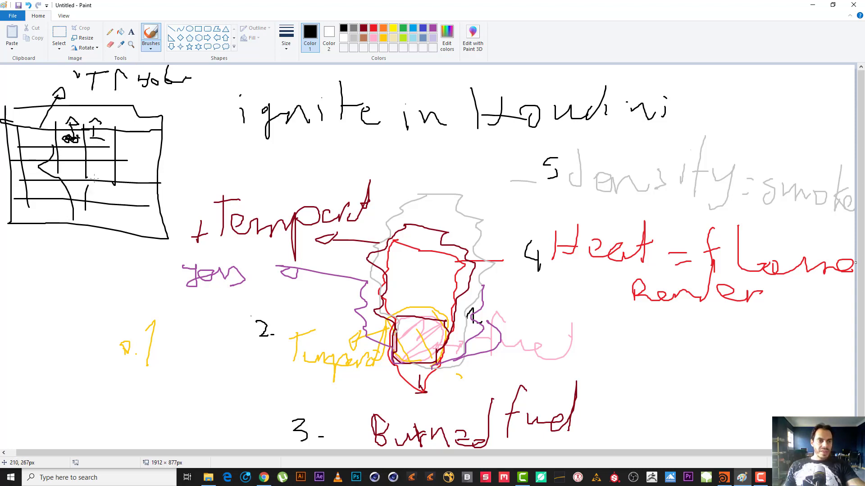
left_click_drag(88, 184, 95, 145)
left_click_drag(99, 206, 124, 143)
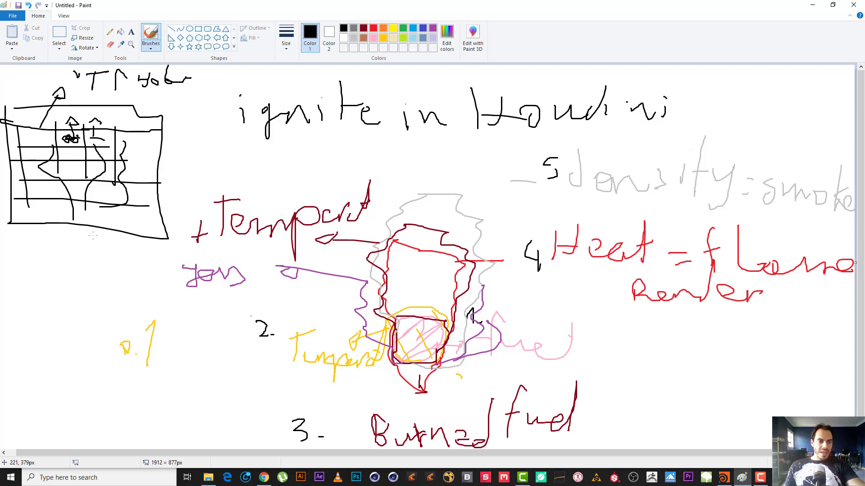
left_click_drag(96, 220, 122, 156)
left_click_drag(71, 209, 38, 136)
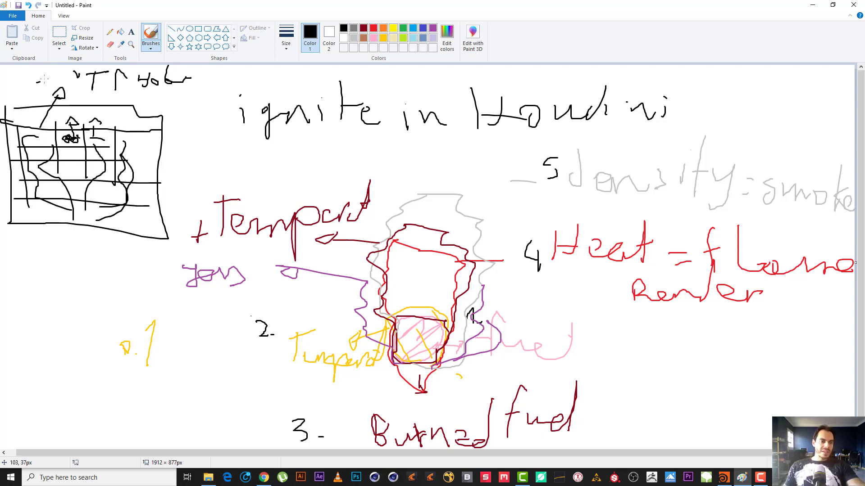
left_click_drag(37, 83, 63, 90)
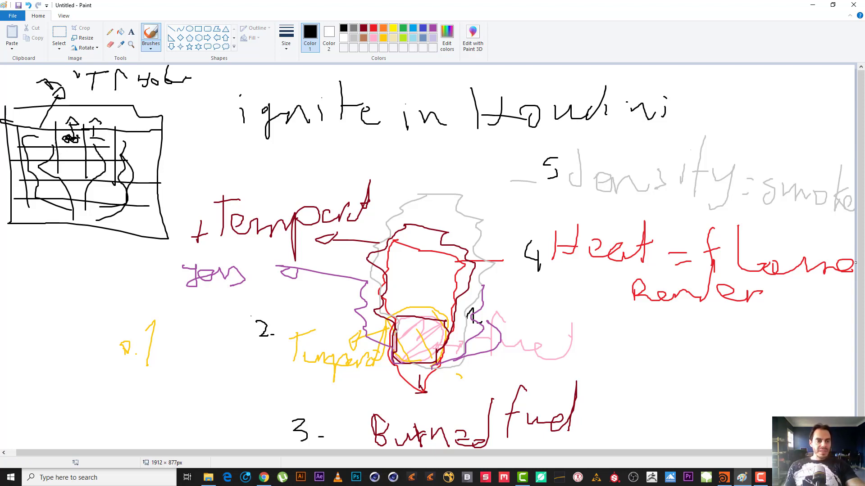
left_click_drag(73, 133, 81, 140)
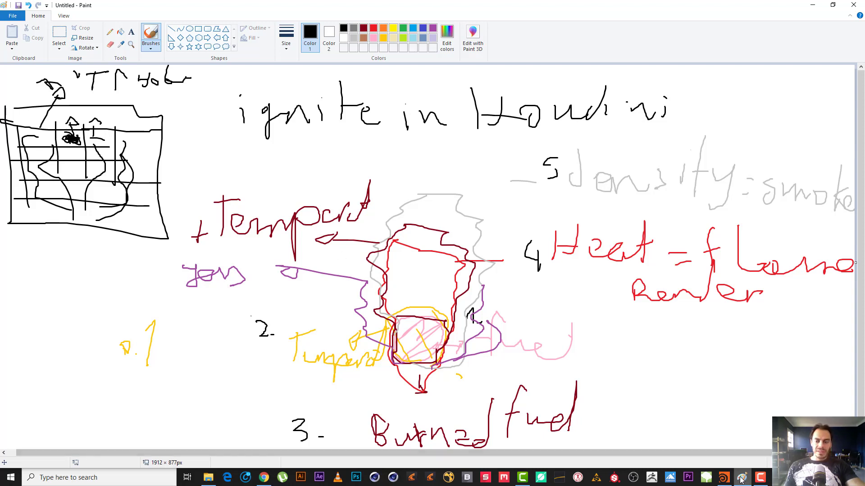
left_click(760, 477)
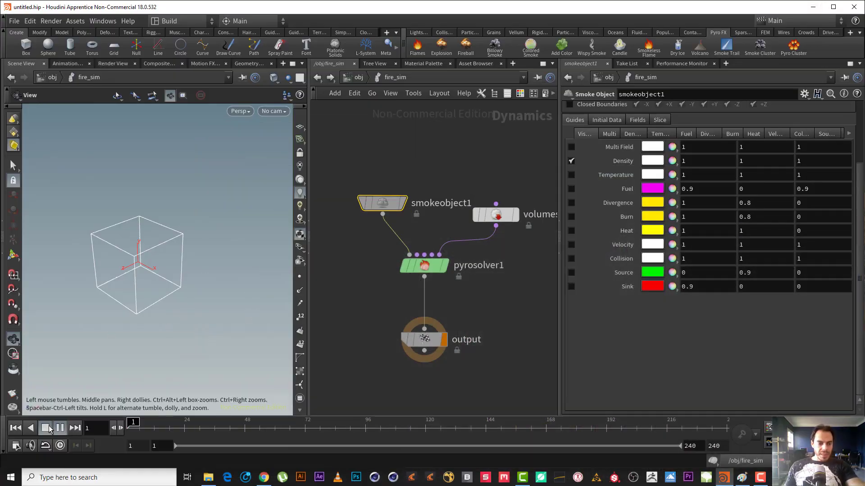
Play and reset the fire sim, and orbit the view to face the container box
left_click(60, 428)
left_click(16, 428)
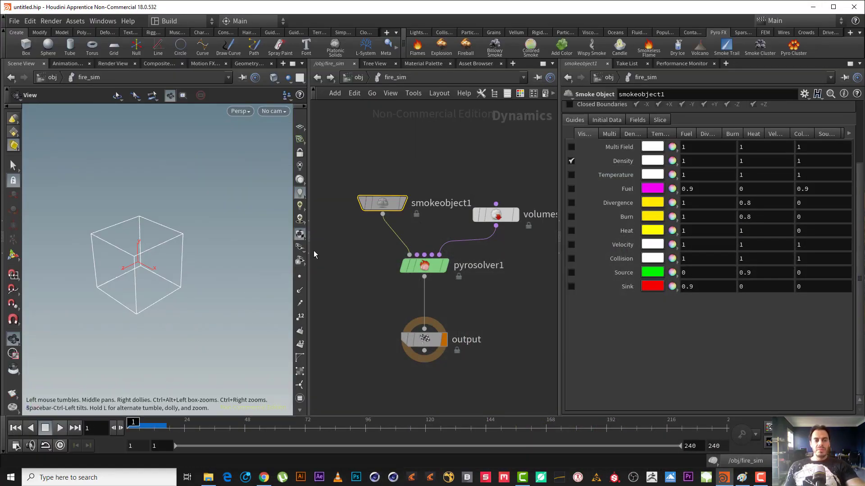
left_click_drag(180, 237, 149, 234)
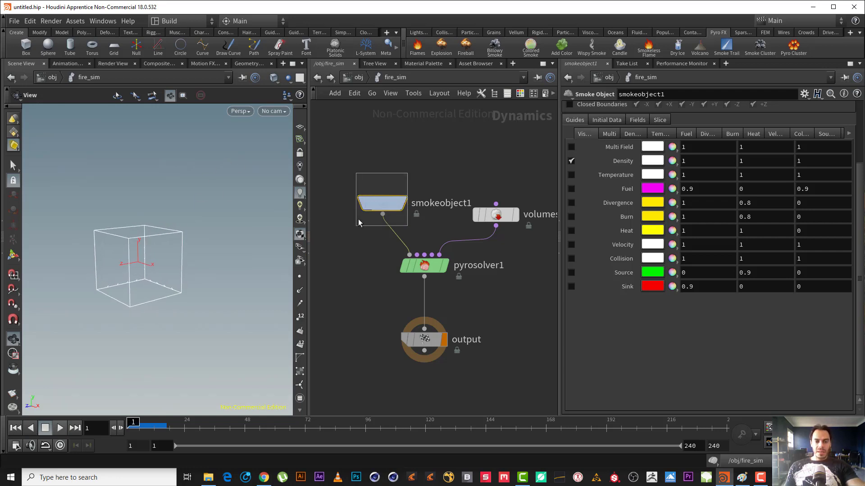
left_click(289, 77)
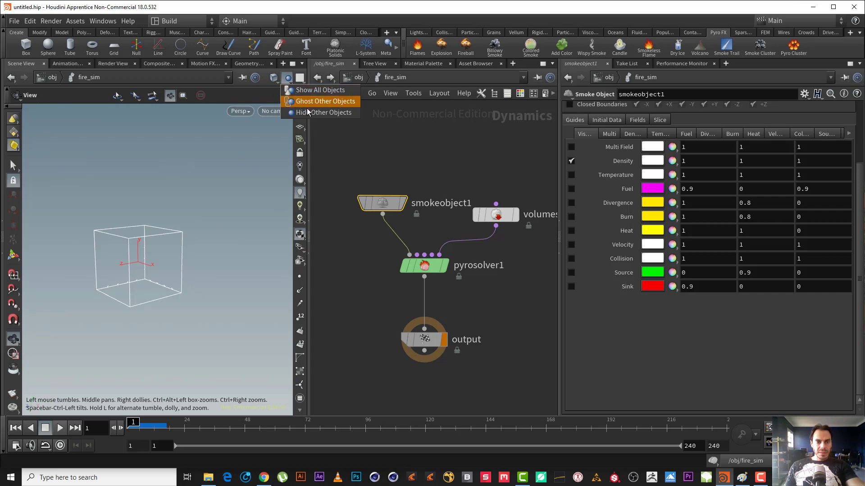
left_click(306, 113)
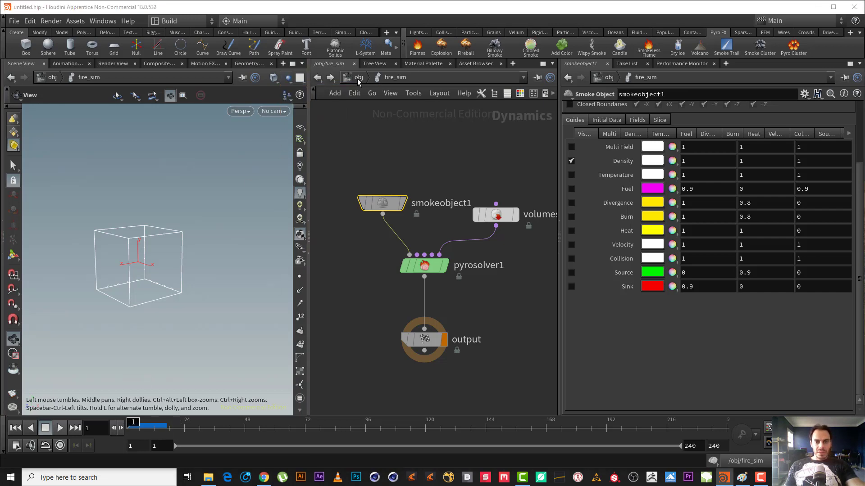
Move between the object level and the fire_src network, then dive into fire_sim
left_click(358, 79)
double_click(410, 253)
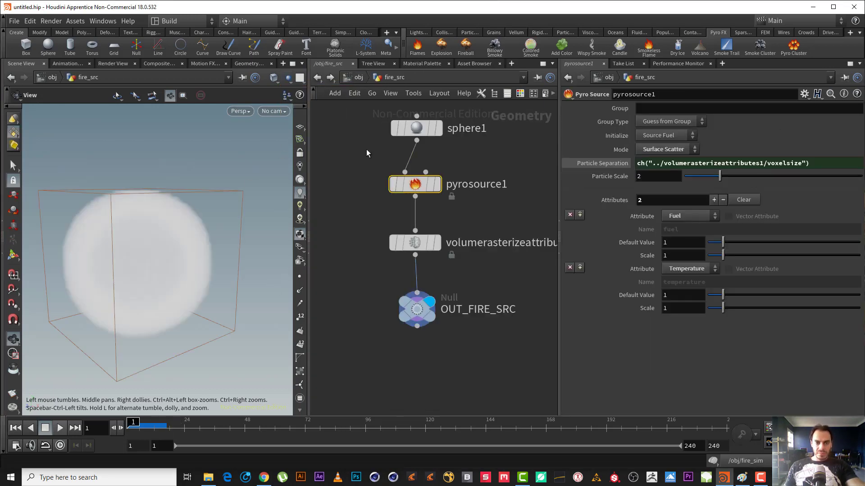
left_click(357, 78)
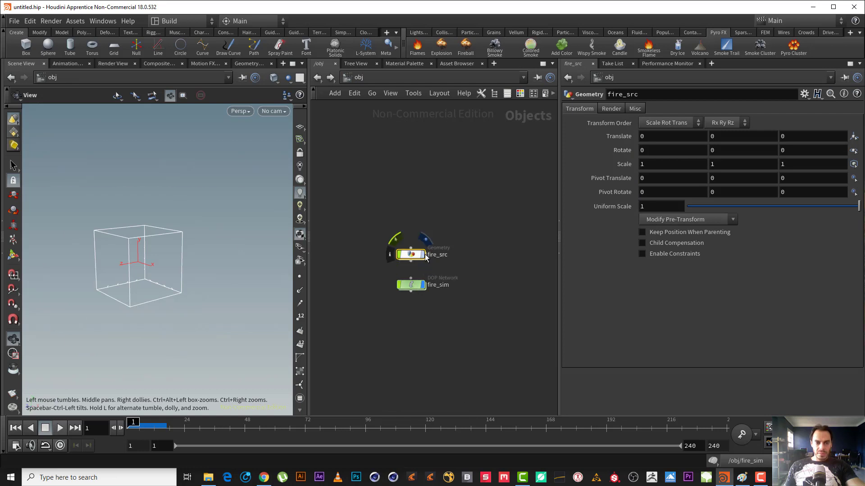
left_click(411, 254)
left_click(318, 78)
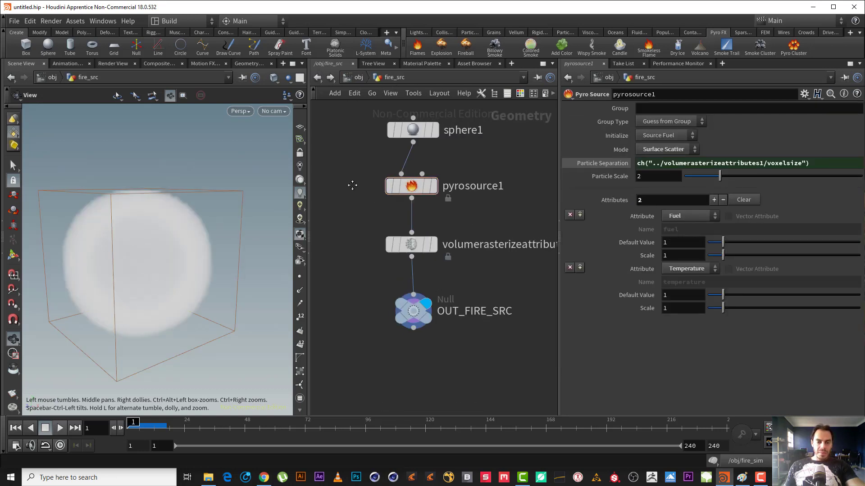
middle_click_drag(352, 185, 347, 197)
left_click(358, 77)
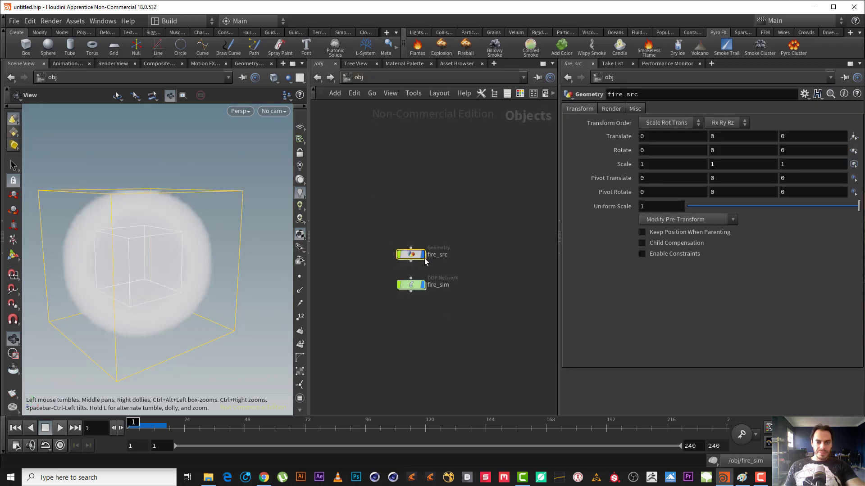
double_click(411, 285)
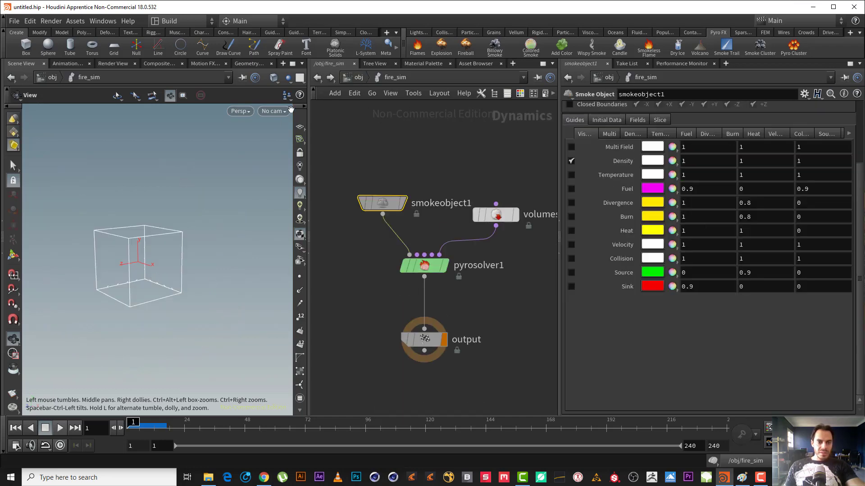
Ghost other objects so the source sphere shows, and orbit around the container
left_click(288, 78)
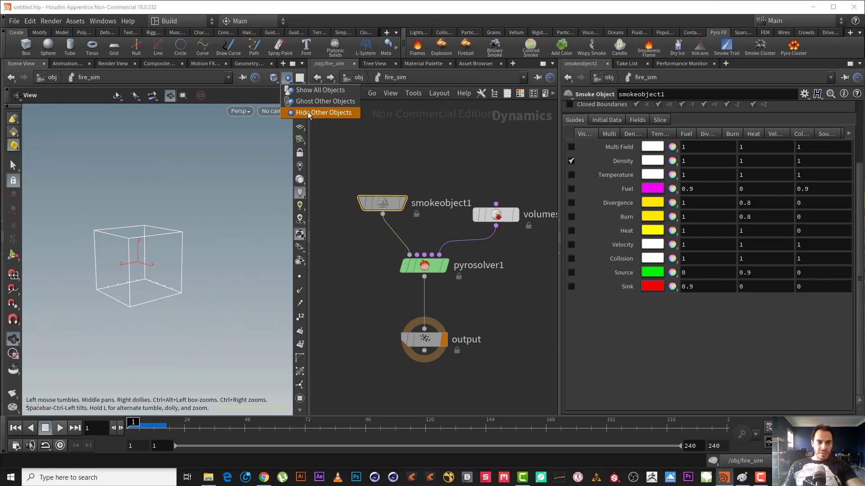
left_click(324, 102)
mouse_move(88, 271)
left_mouse_down()
mouse_move(127, 239)
mouse_move(130, 251)
left_mouse_up()
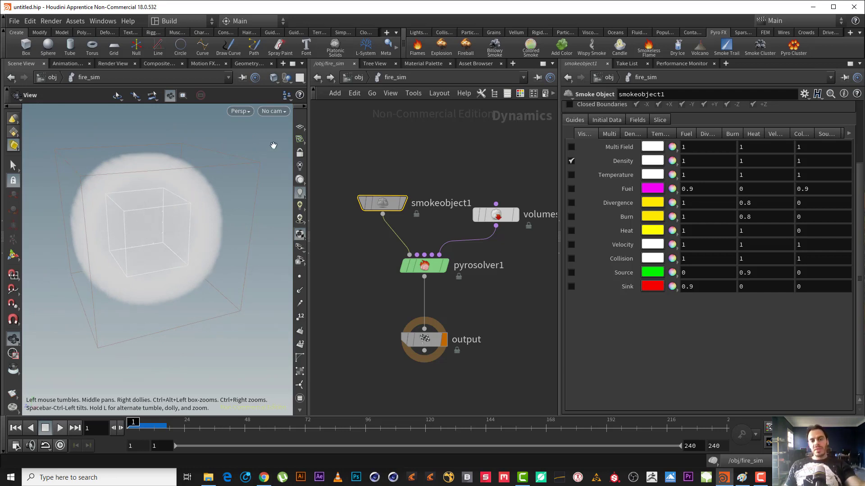
scroll(863, 205, "up", 2)
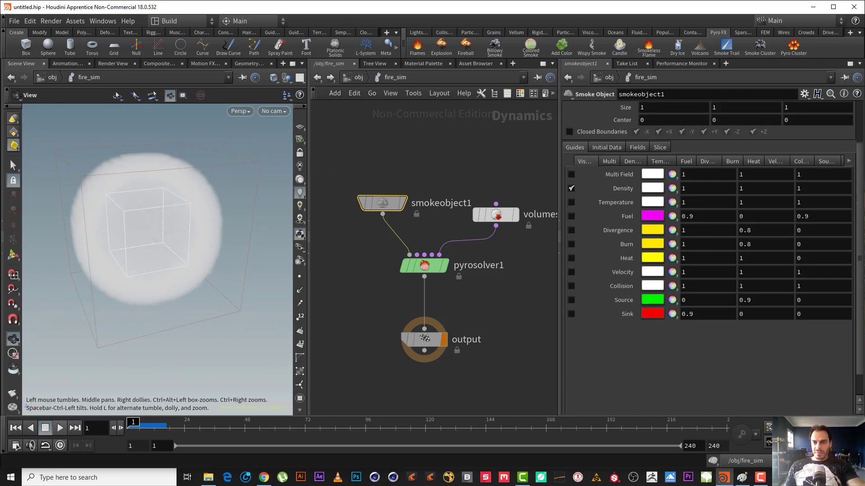
scroll(863, 205, "up", 3)
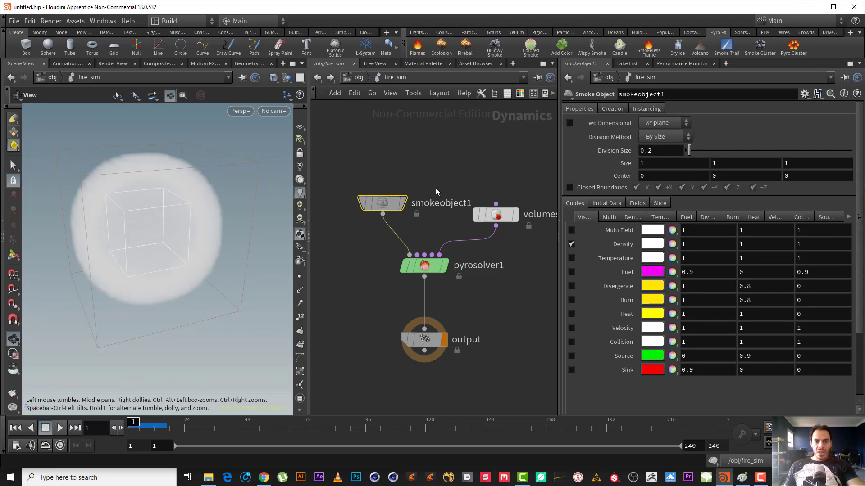
Add a Gas Resize Fluid Dynamic node above the network, wired into pyrosolver1's second input
key("super")
left_click(473, 143)
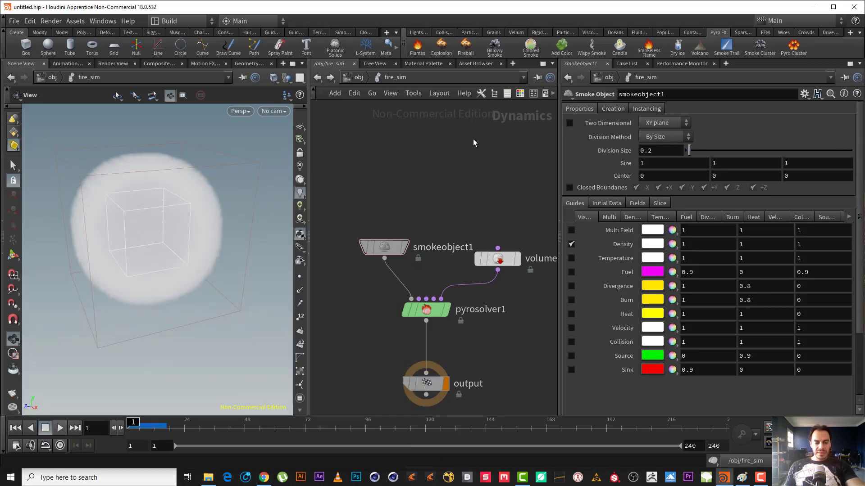
key("Tab")
type("gas")
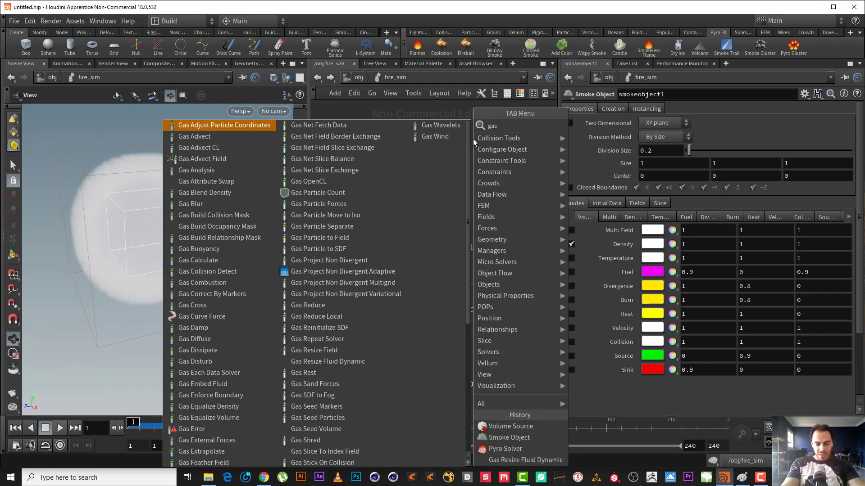
type(" r")
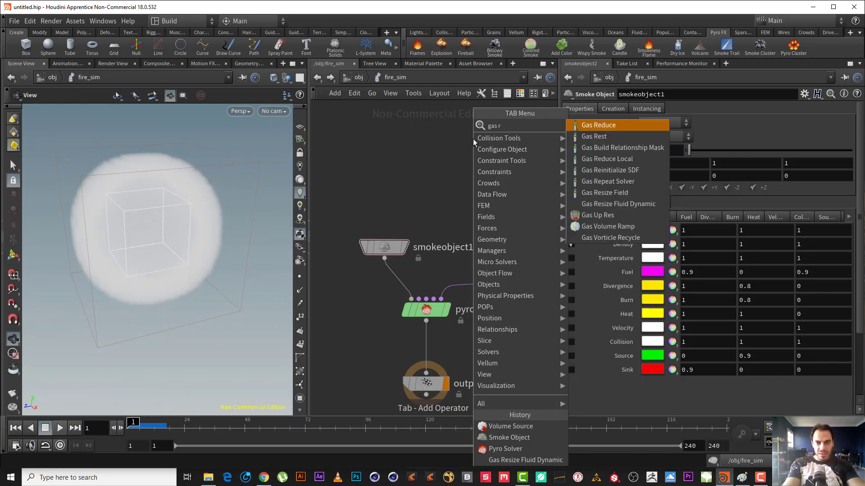
type(" f")
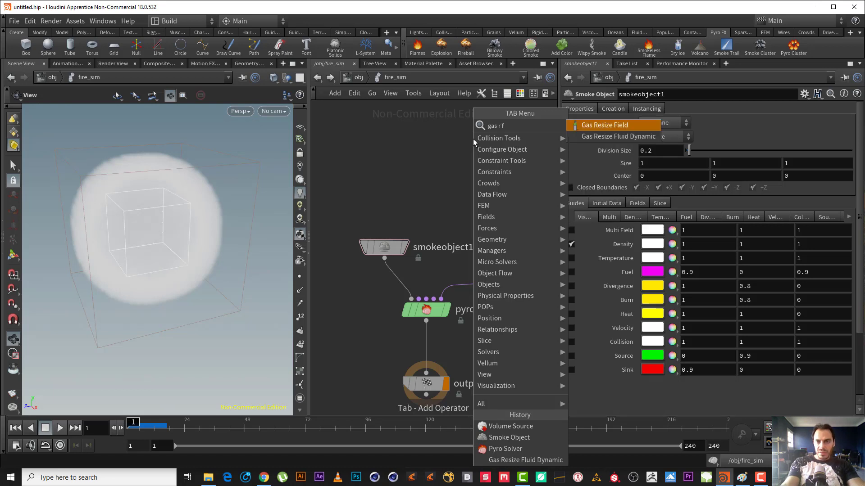
key("Down")
key("Return")
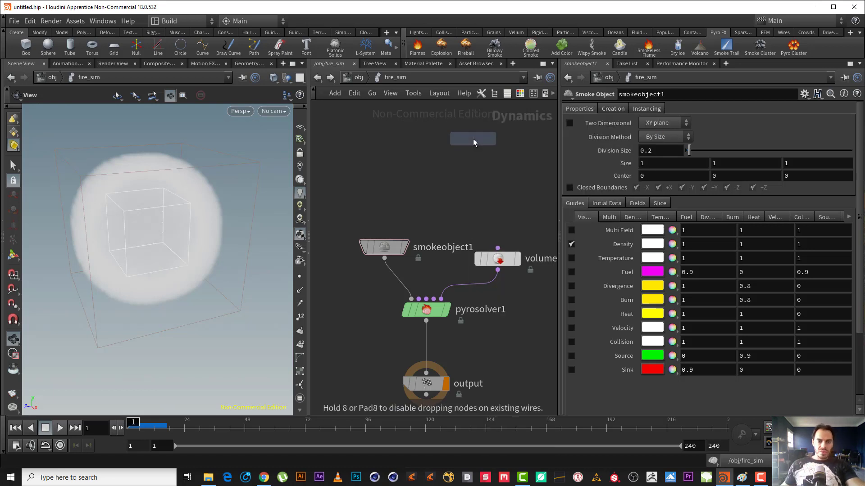
left_click(406, 175)
left_click(419, 299)
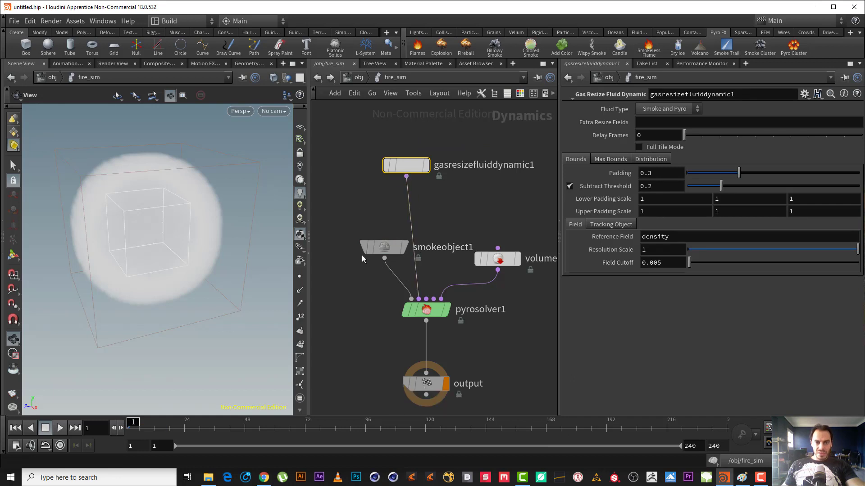
left_click_drag(383, 251, 349, 262)
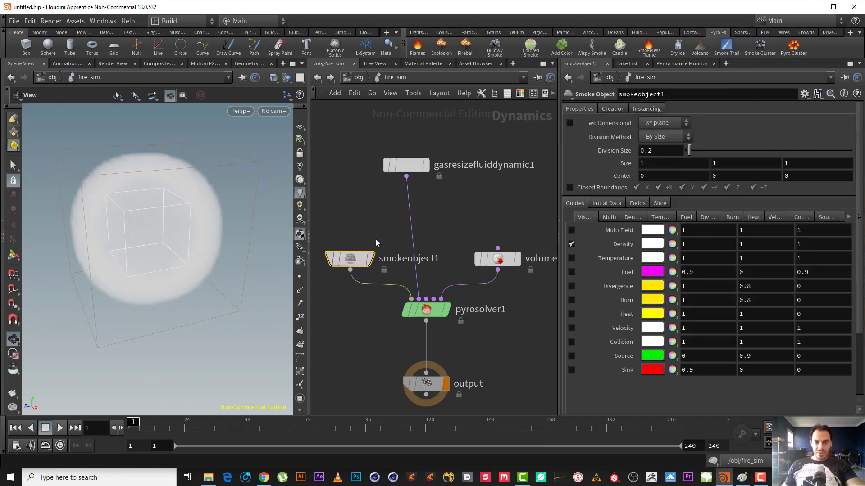
left_click(405, 165)
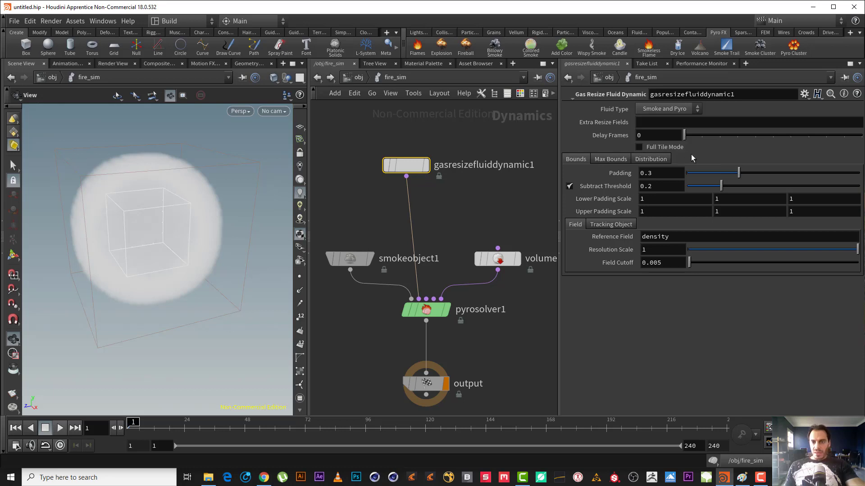
Under Max Bounds, turn off Clamp To Maximum and enforce boundaries except +Y and +Z
left_click(613, 159)
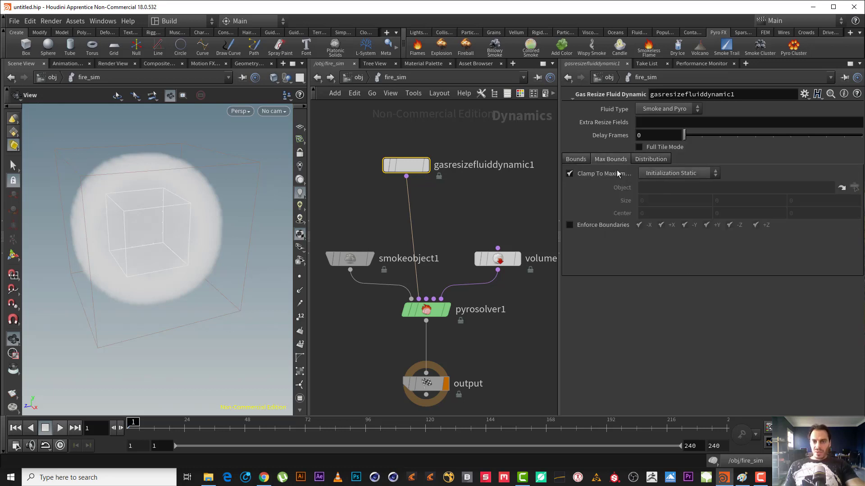
left_click(569, 174)
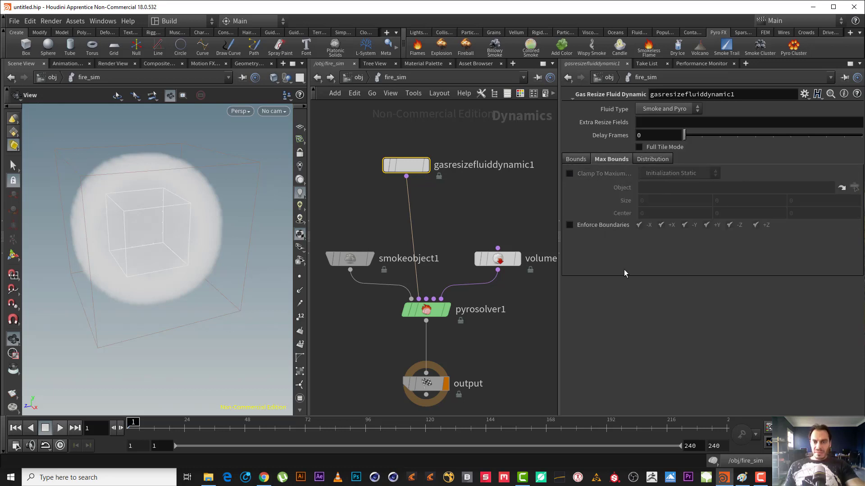
left_click(569, 225)
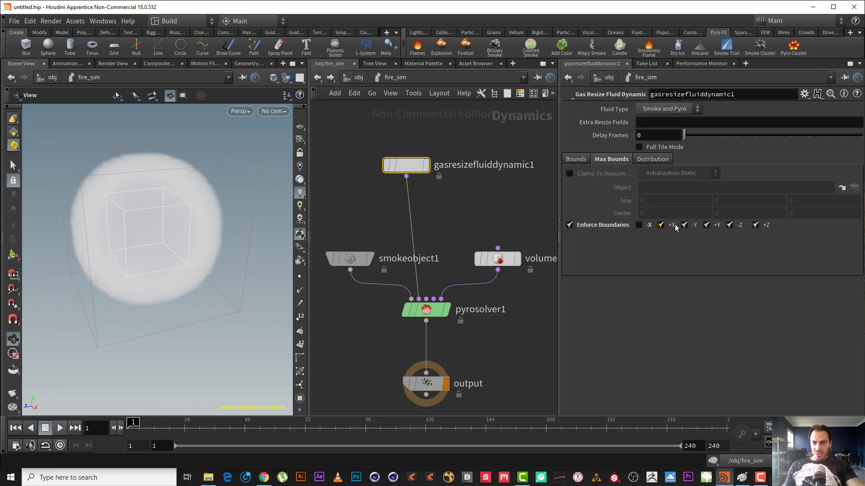
left_click(707, 226)
left_click(755, 225)
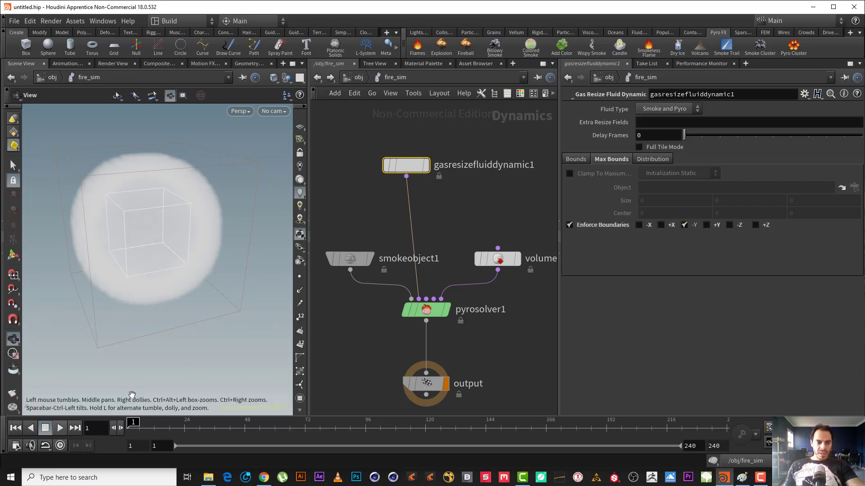
Play the simulation to test the resizing, then return to the main Bounds settings
left_click(57, 432)
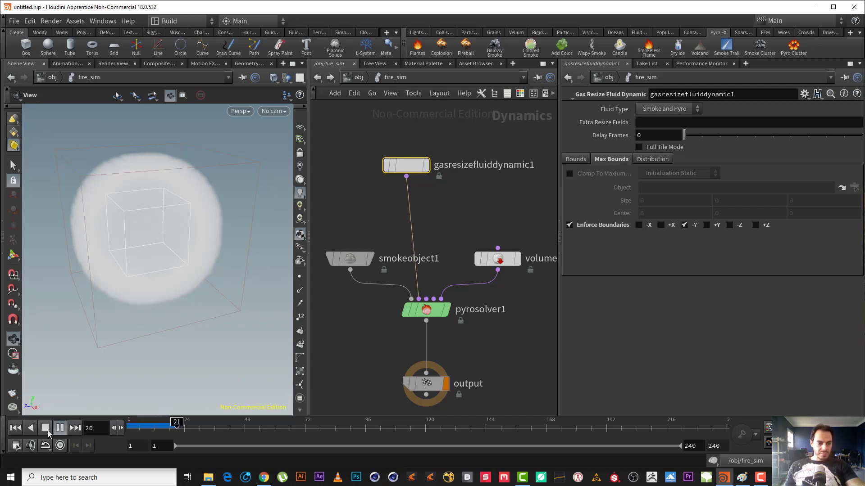
left_click_drag(162, 253, 135, 268)
scroll(136, 263, "down", 3)
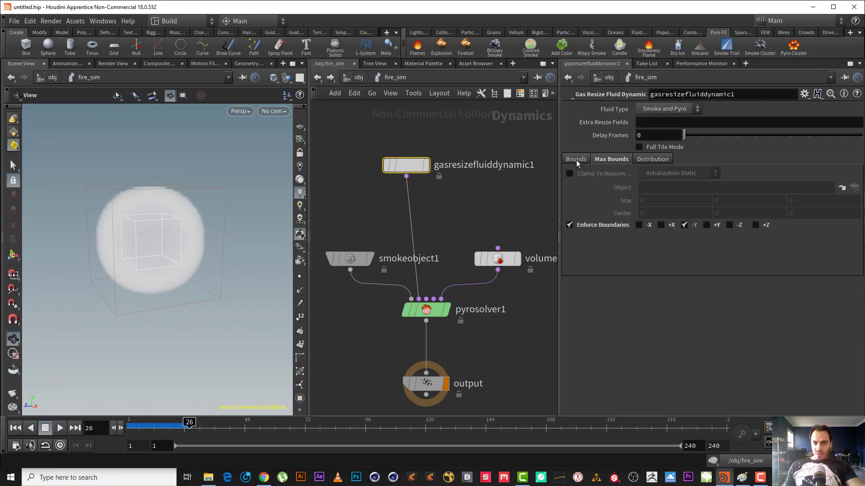
left_click(576, 160)
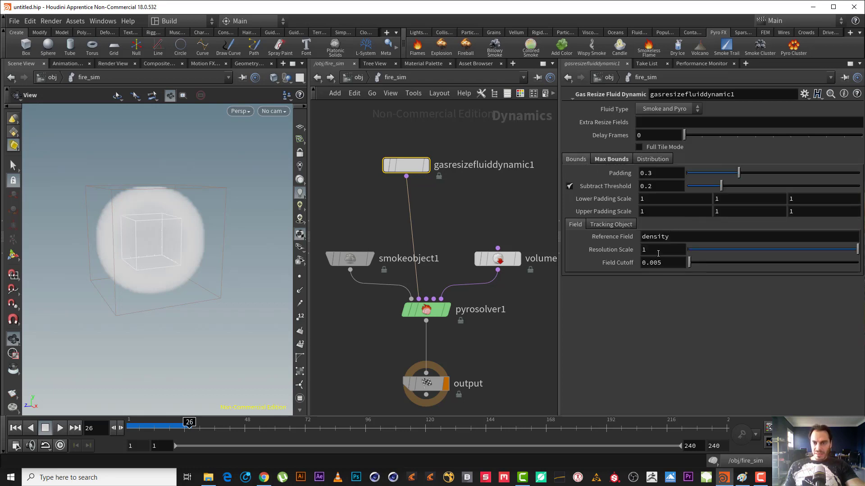
Set gasresizefluiddynamic1's Reference Field to 'density heat'
left_click(678, 236)
type("h")
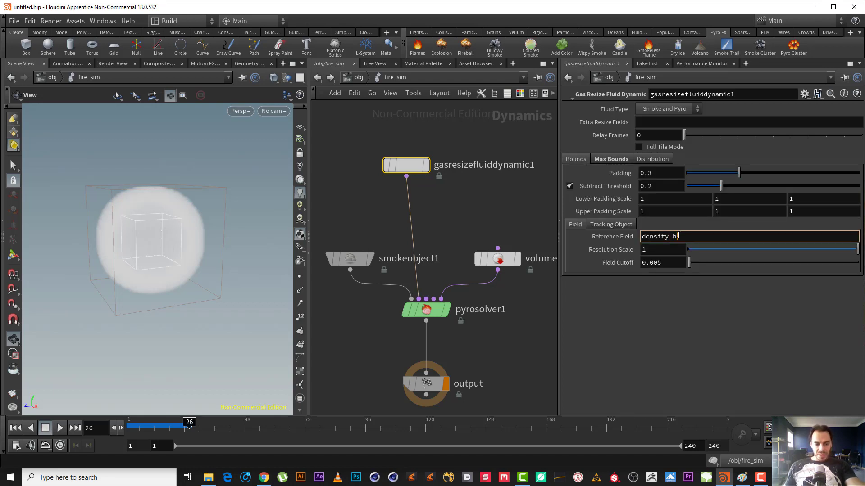
type("eat")
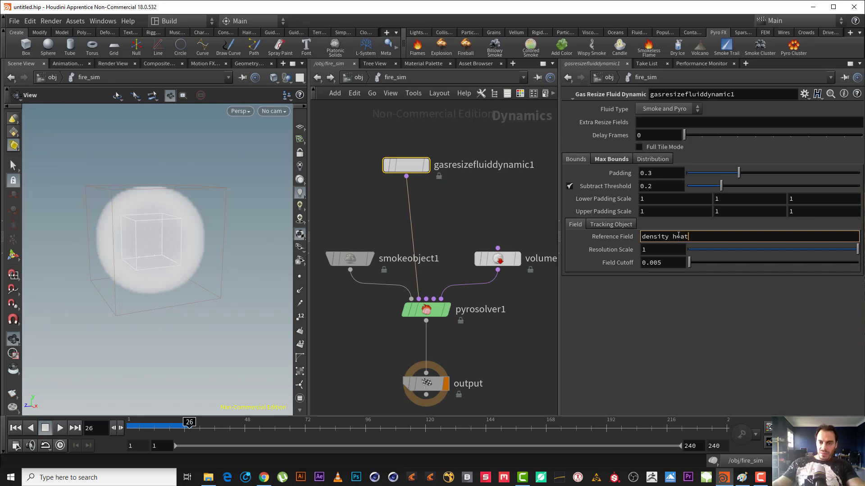
key("Return")
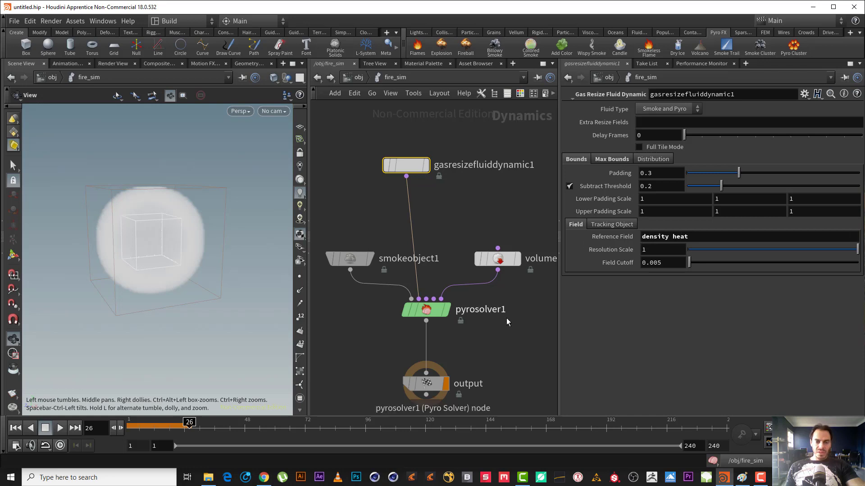
Review pyrosolver1's Combustion flame and smoke settings, then reselect gasresizefluiddynamic1
left_click_drag(525, 284, 374, 321)
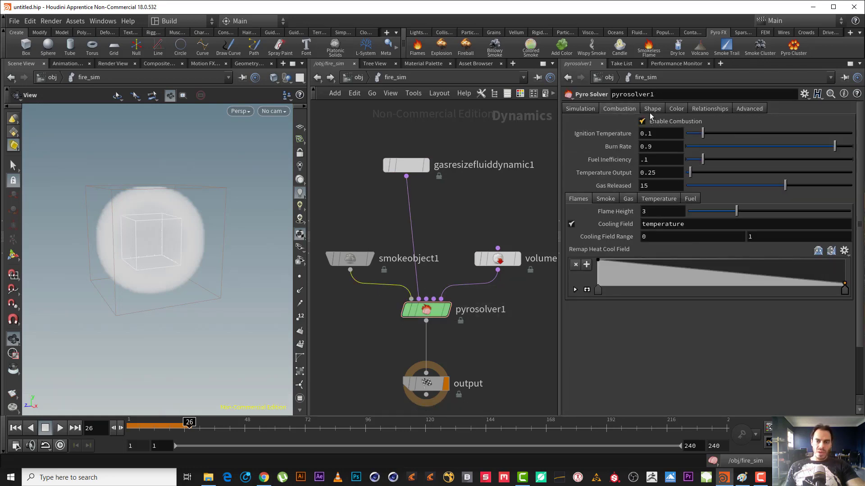
left_click(348, 258)
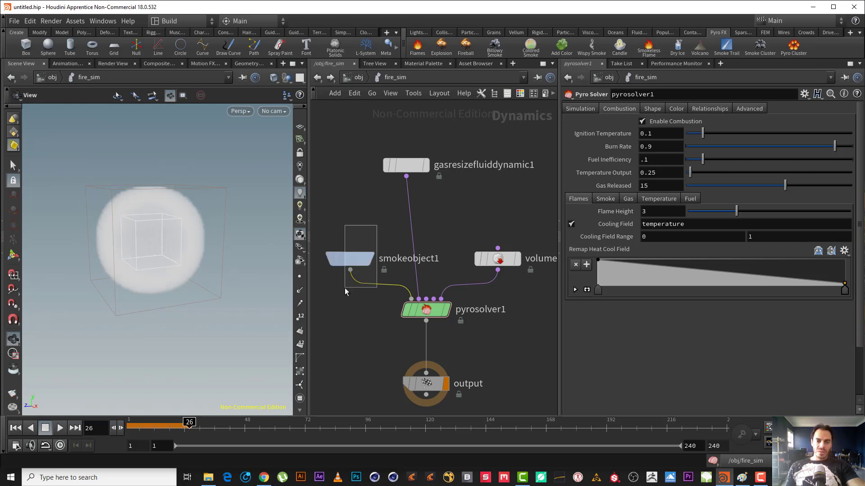
left_click_drag(507, 303, 394, 338)
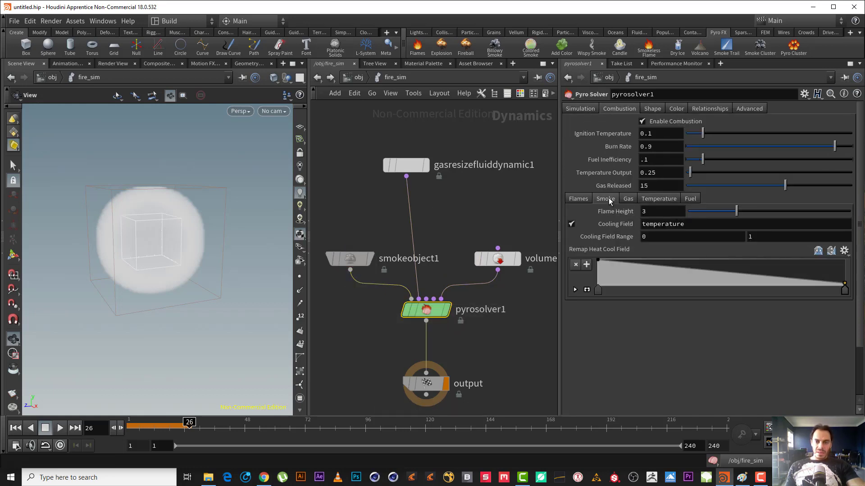
left_click(608, 198)
left_click(585, 199)
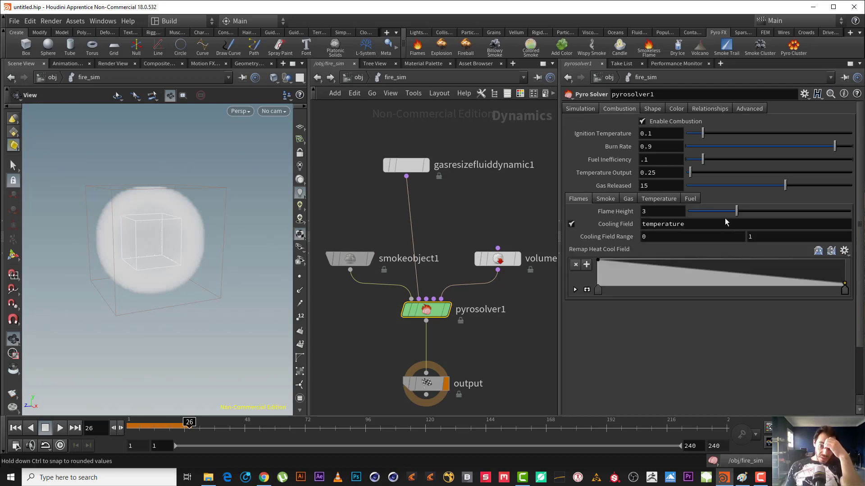
left_click_drag(465, 200, 388, 147)
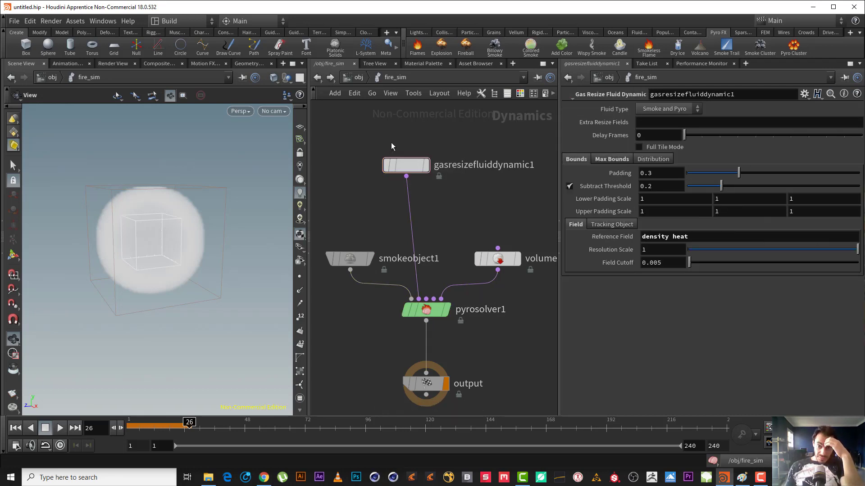
Enable Track By Object with Sop Path /obj/fire_src/OUT_FIRE_SRC
left_click(679, 237)
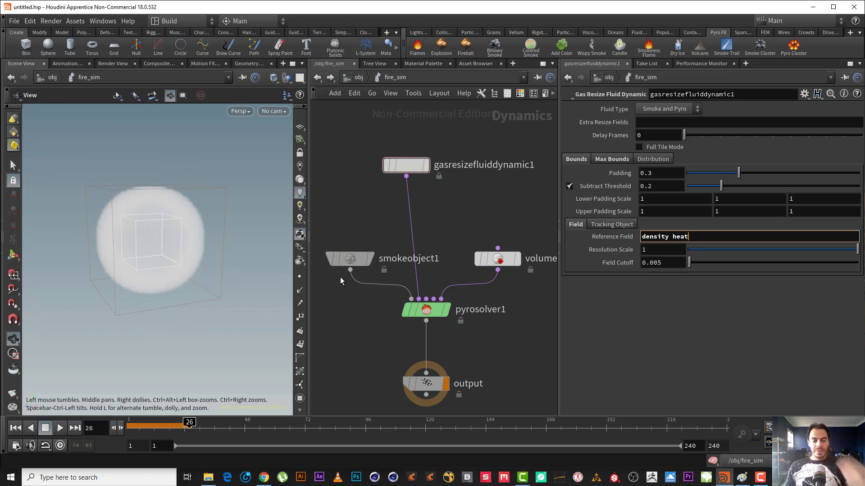
left_click(622, 227)
left_click(570, 238)
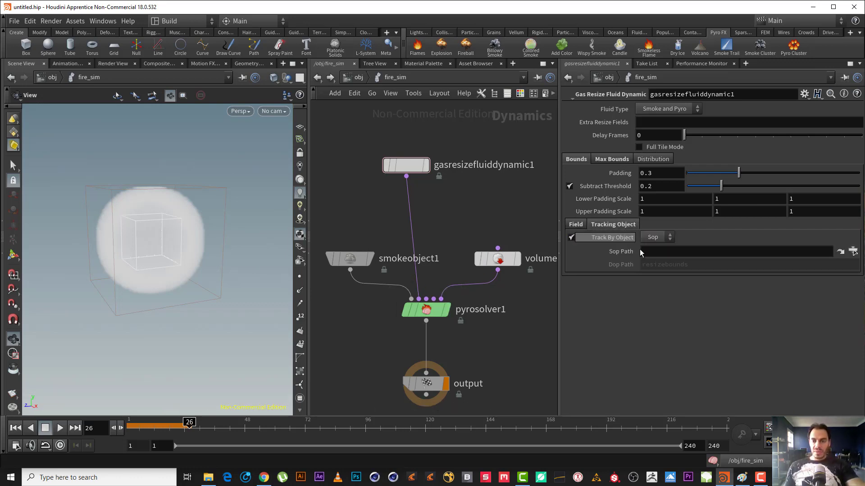
left_click(840, 251)
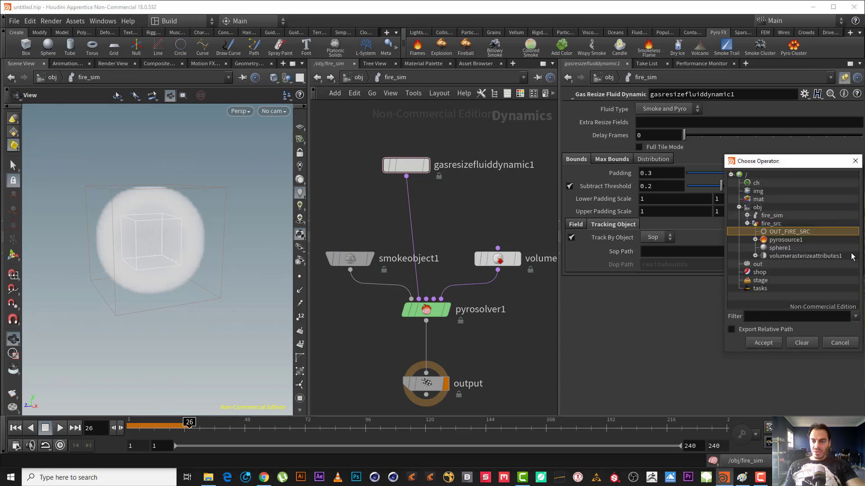
double_click(793, 234)
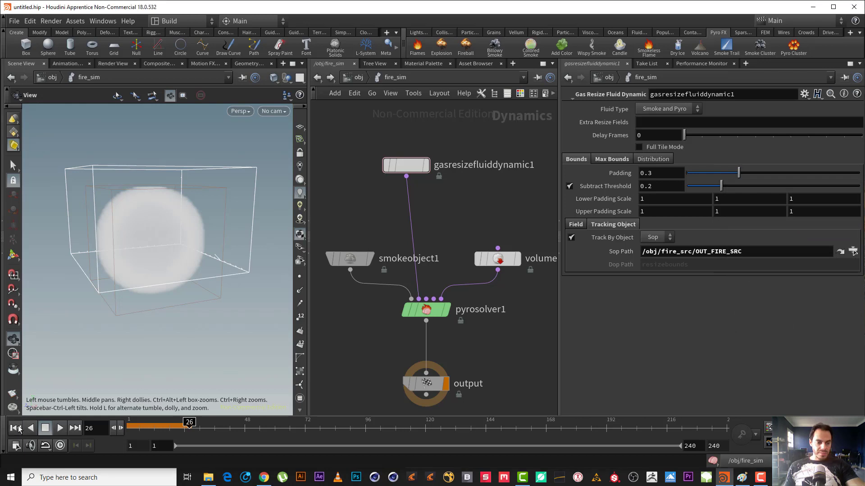
Replay the sim from the start to watch the container resize, then stop
left_click(19, 428)
left_click(60, 428)
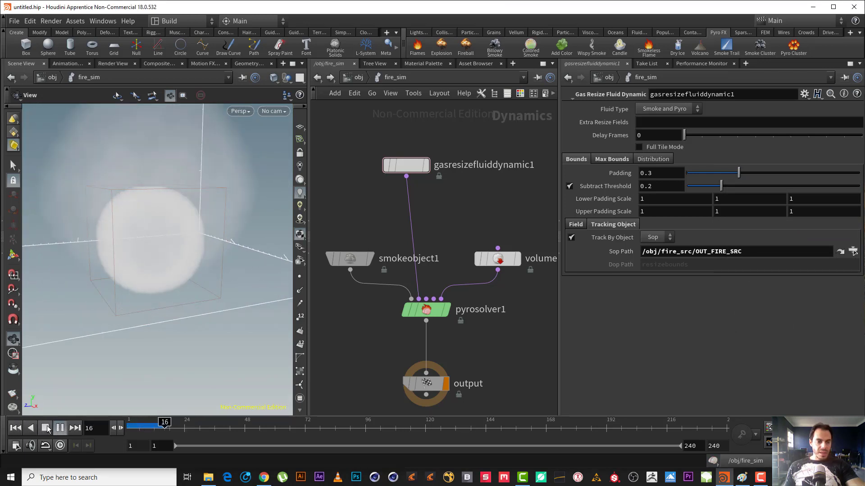
left_click(45, 428)
scroll(180, 234, "down", 5)
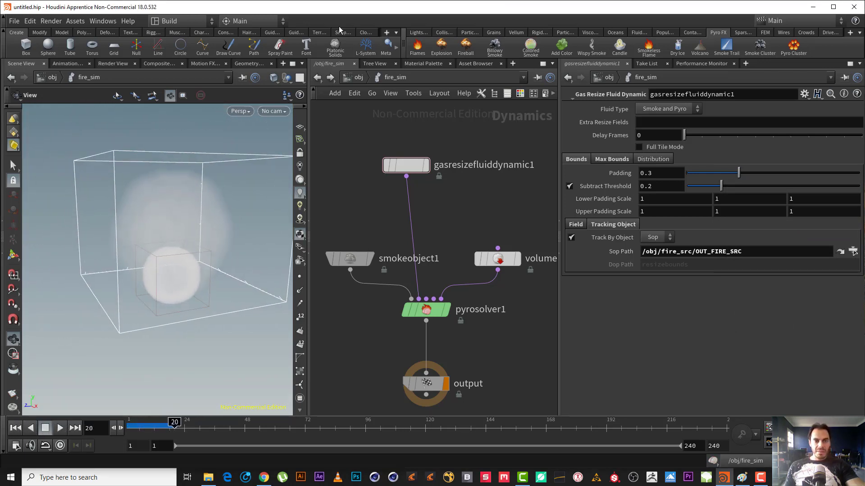
left_click(286, 78)
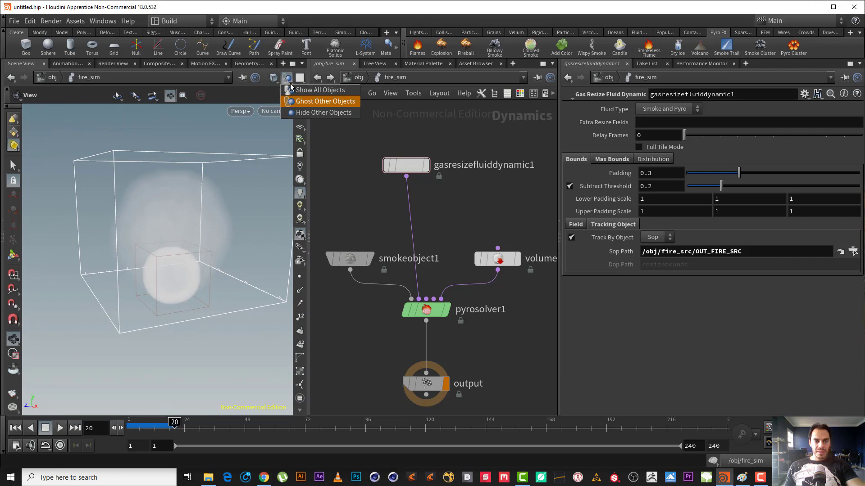
Hide other objects in the viewport and select the smokeobject1 node
left_click(324, 113)
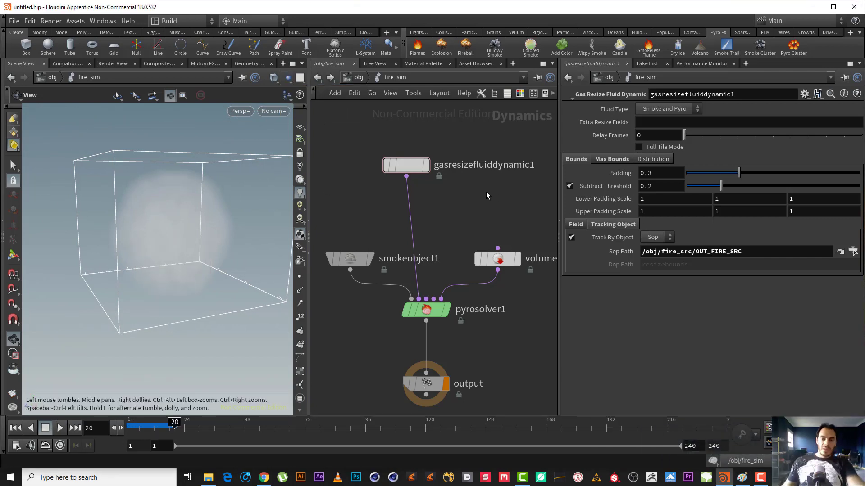
middle_click_drag(485, 191, 478, 170)
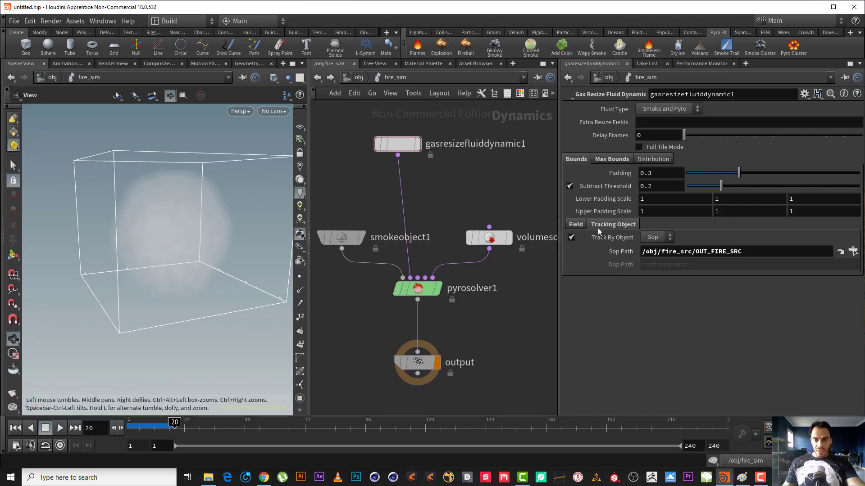
left_click(575, 225)
left_click(345, 235)
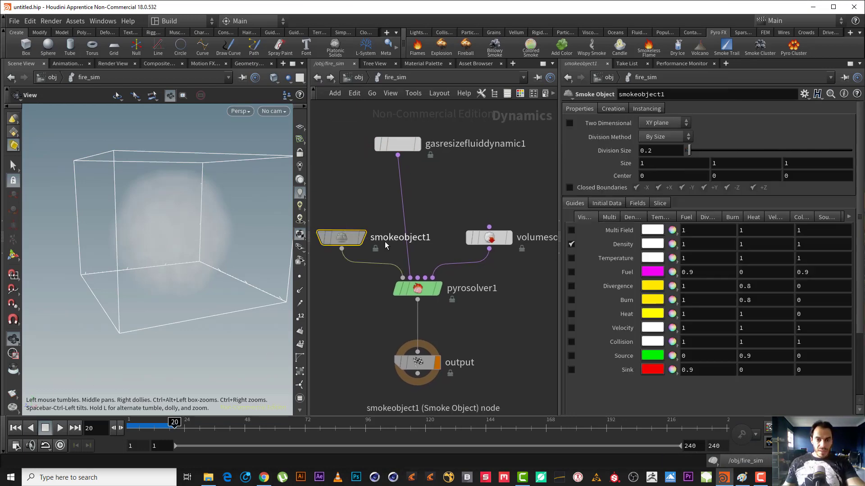
middle_click_drag(354, 288, 365, 289)
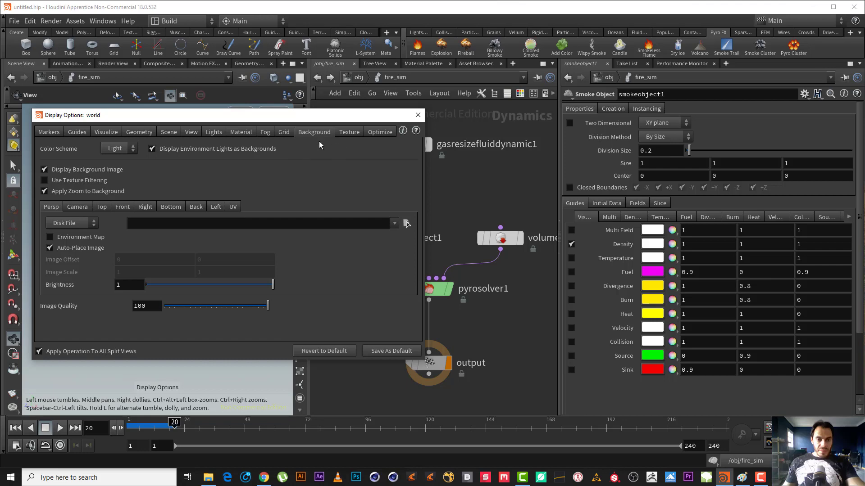
Set the viewport Background Color Scheme to Dark and close Display Options
left_click(115, 159)
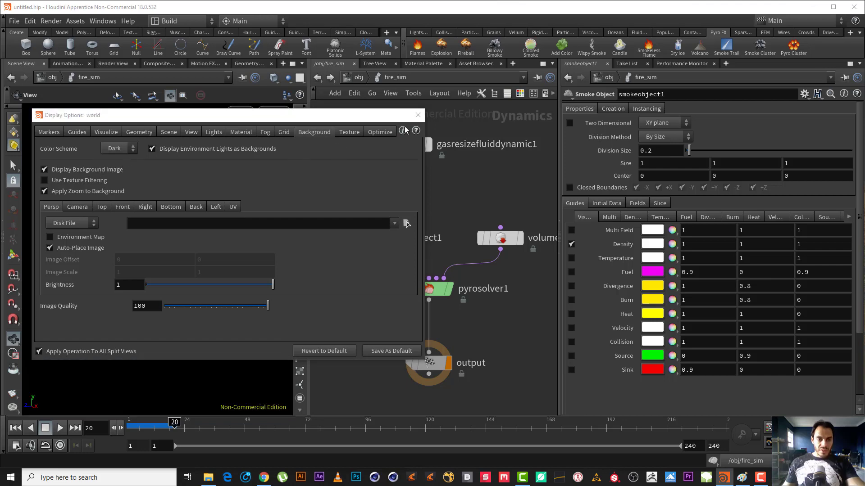
left_click(418, 115)
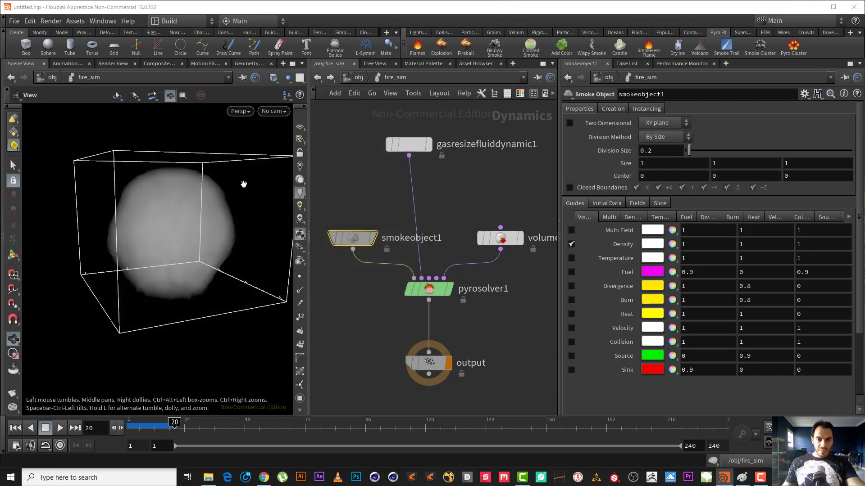
left_click_drag(244, 184, 152, 282)
Play the sim from frame 1, tumbling the view to watch the box grow
left_click(15, 428)
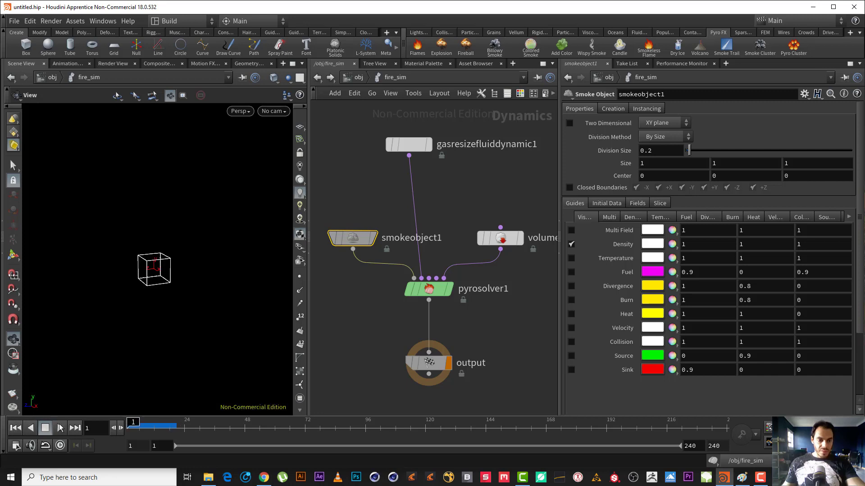
left_click(60, 428)
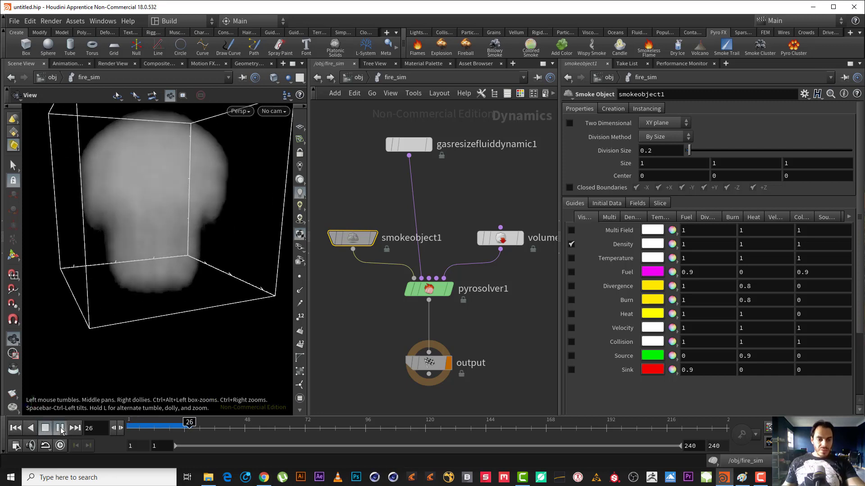
middle_click_drag(120, 295, 190, 218)
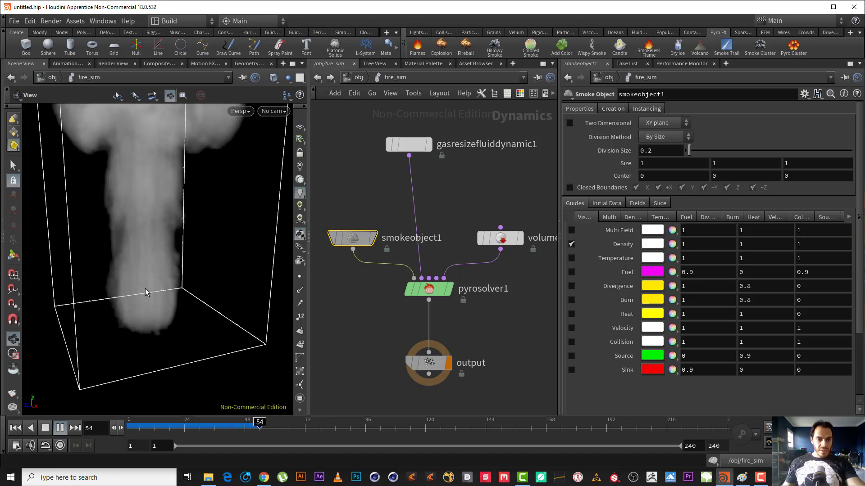
left_click_drag(145, 288, 126, 309, "alt")
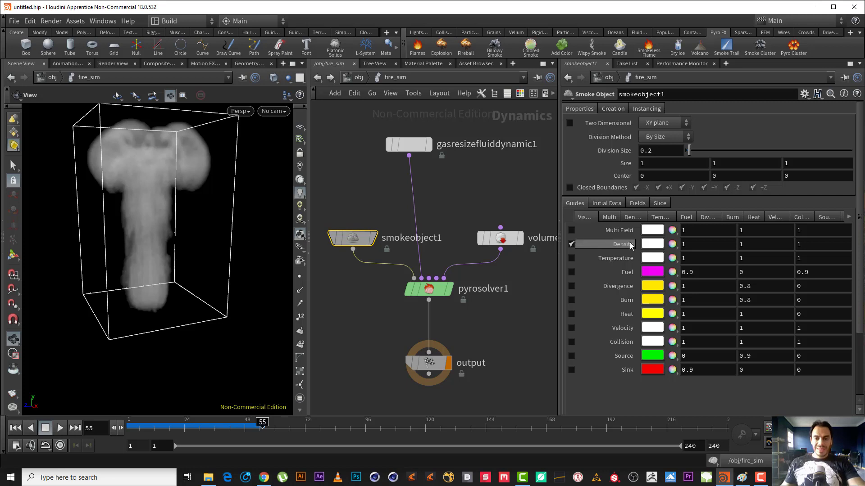
left_click(135, 426)
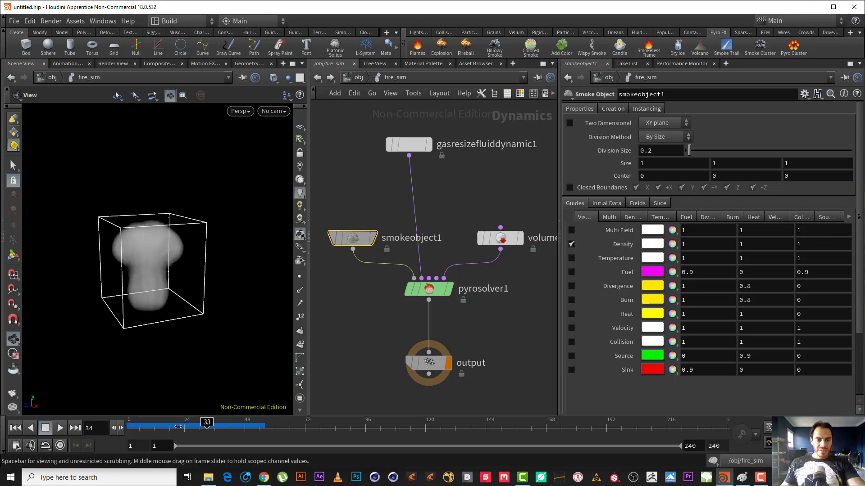
Scrub the timeline to frame 18 and display the fuel field instead of density
left_click_drag(178, 426, 136, 432)
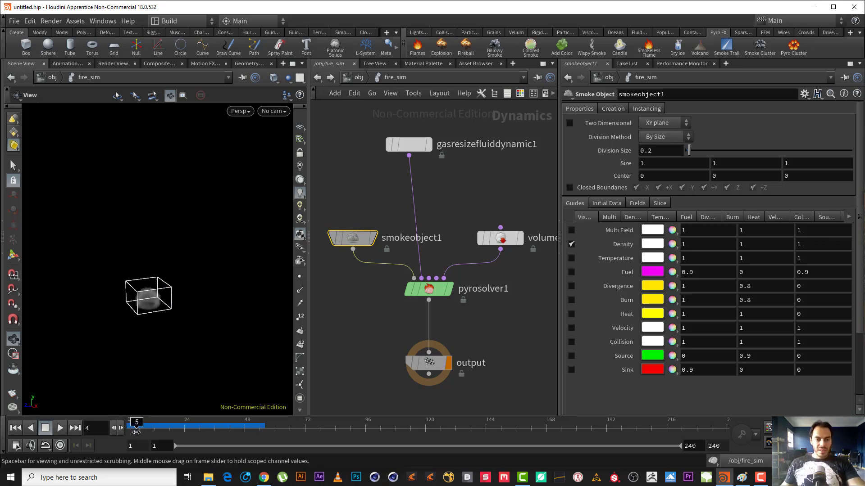
left_click_drag(136, 432, 169, 432)
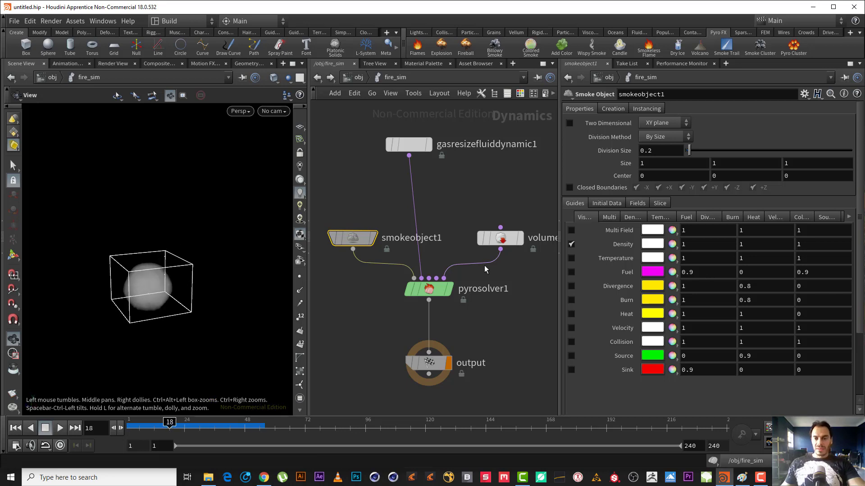
left_click(572, 272)
Show only the fuel field and play the sim through to frame 26
left_click(571, 244)
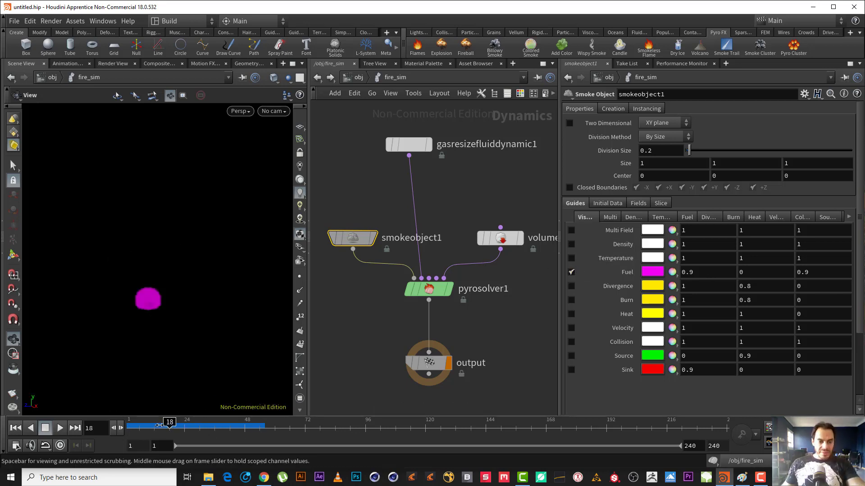
left_click_drag(160, 425, 68, 426)
left_click(60, 428)
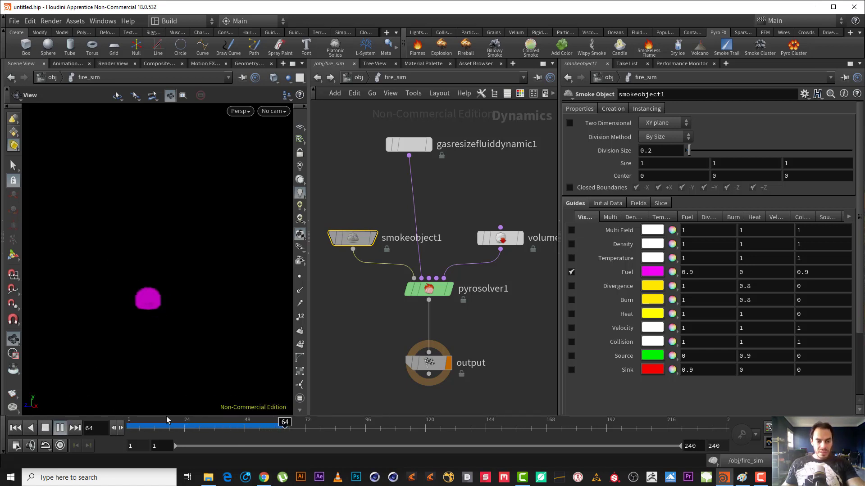
left_click(153, 426)
left_click_drag(154, 426, 190, 426)
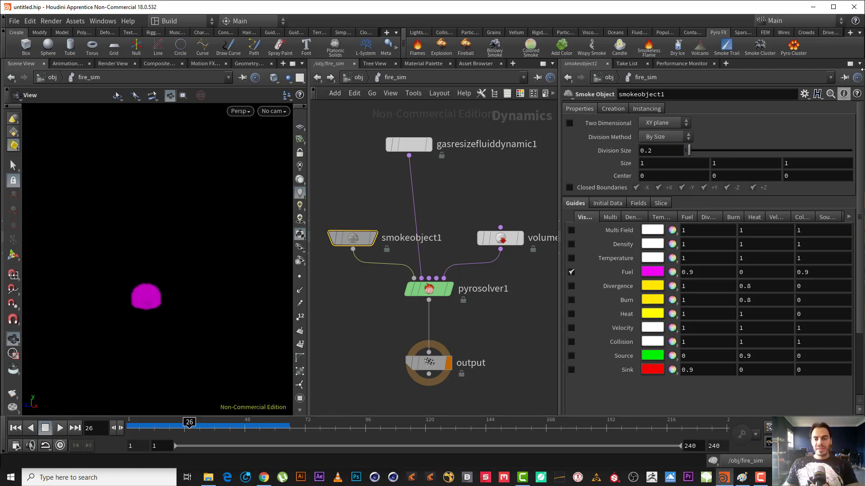
Check the volume source settings, then show only burn and replay to frame 15
left_click(500, 238)
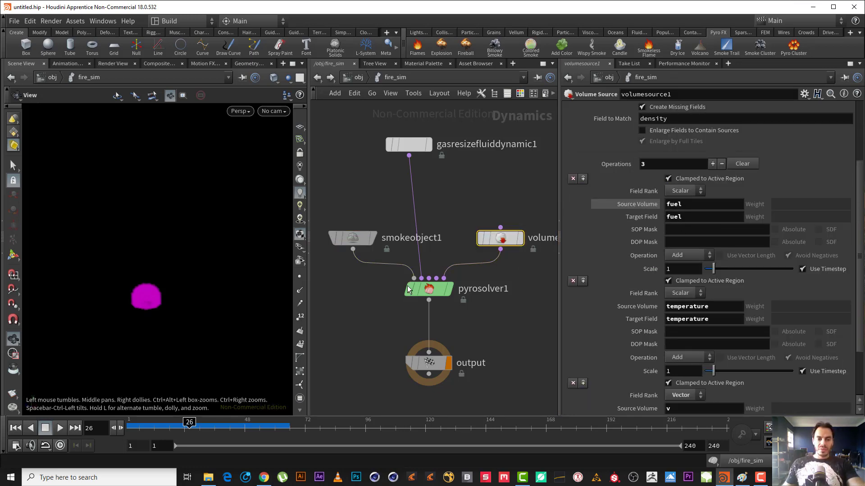
left_click(353, 238)
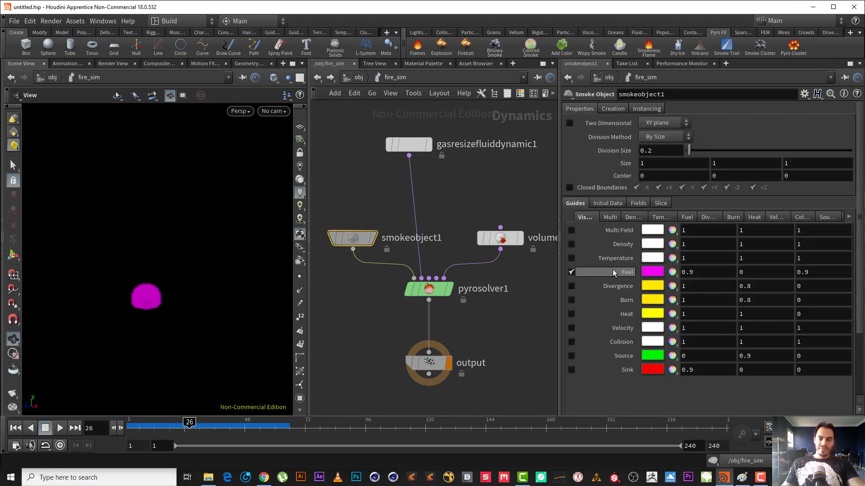
left_click(571, 300)
left_click(571, 272)
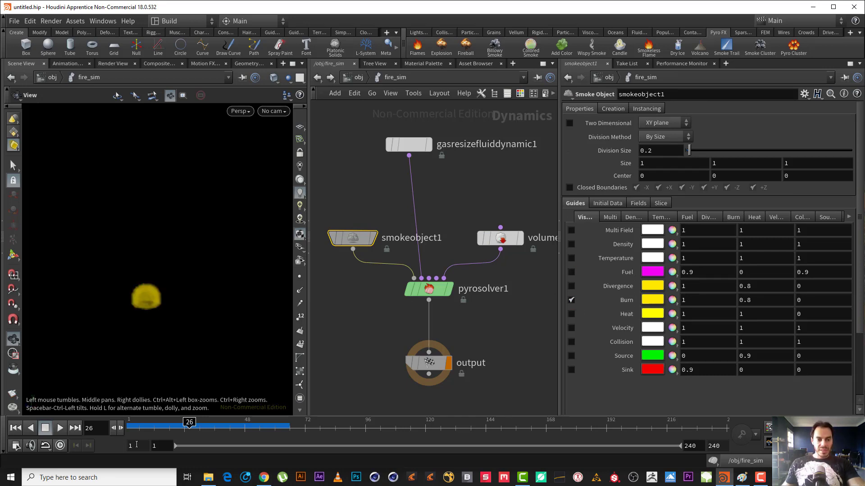
key("ctrl+Up")
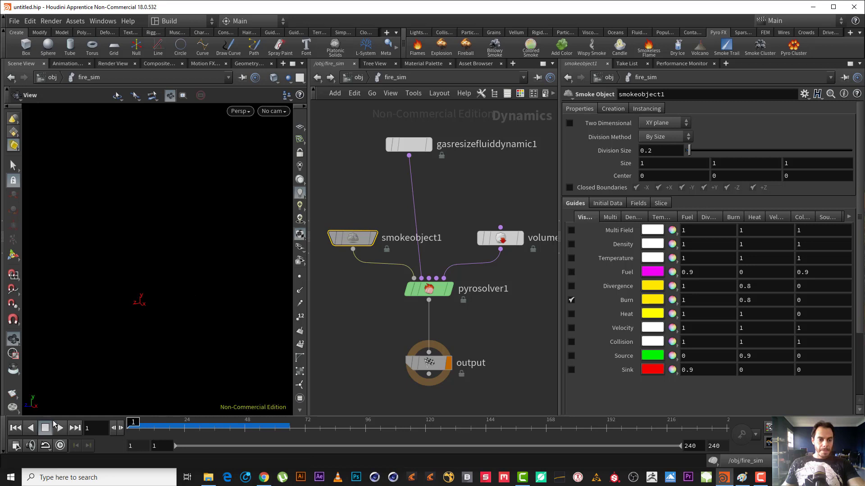
left_click(59, 428)
left_click(51, 428)
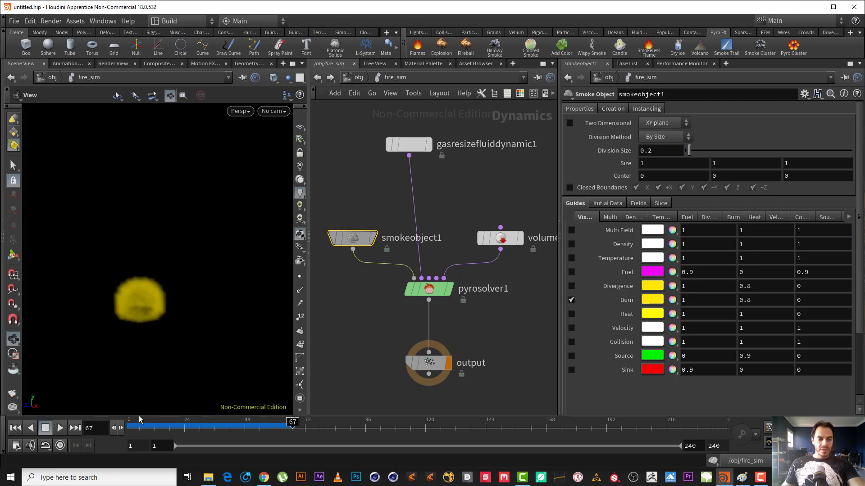
left_click_drag(129, 426, 162, 425)
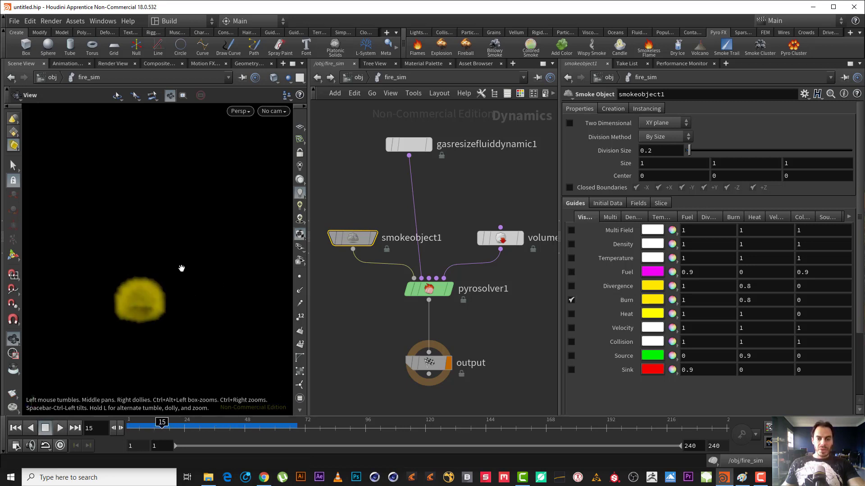
Compare fuel and burn visualizations, ending with only burn displayed
left_click(571, 272)
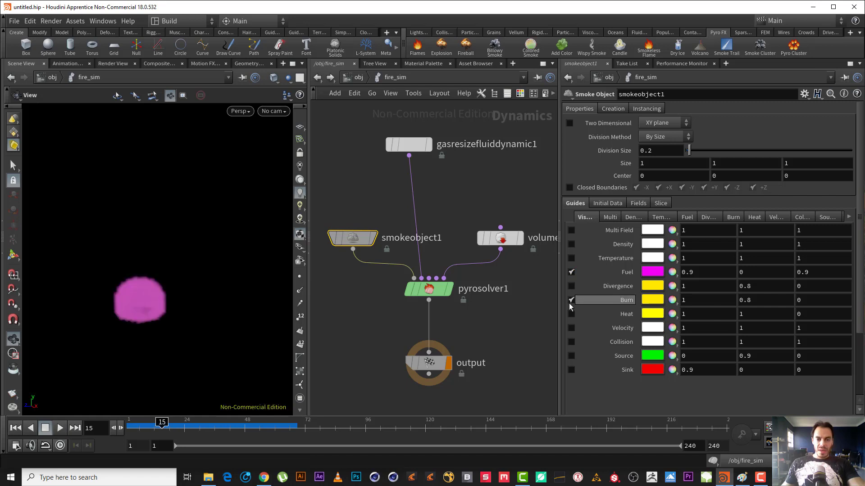
left_click(570, 302)
left_click(571, 272)
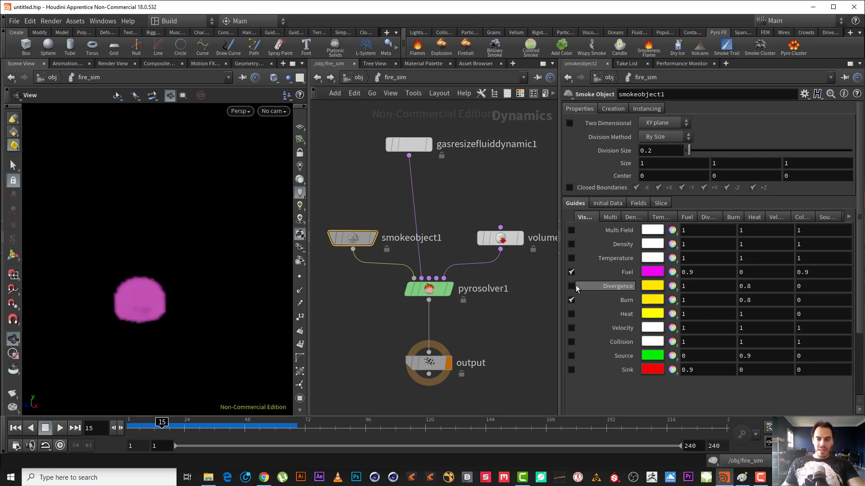
left_click(571, 300)
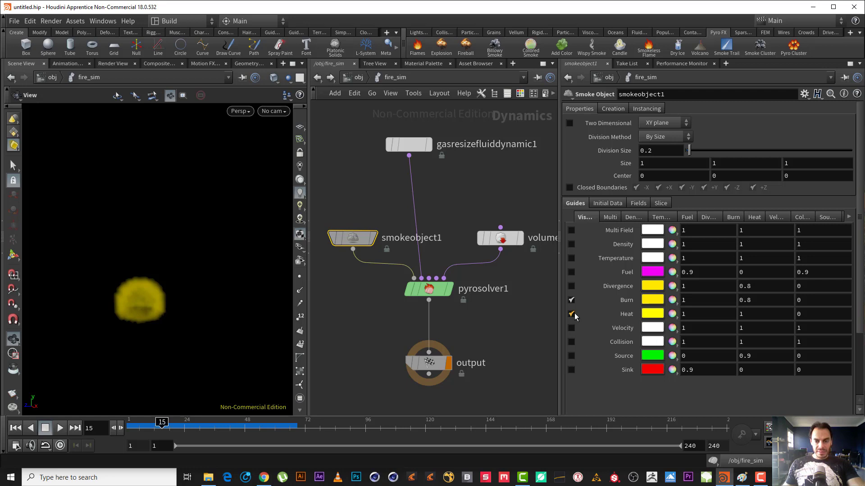
Switch the display to the heat field and play the sim to frame 83
left_click(571, 314)
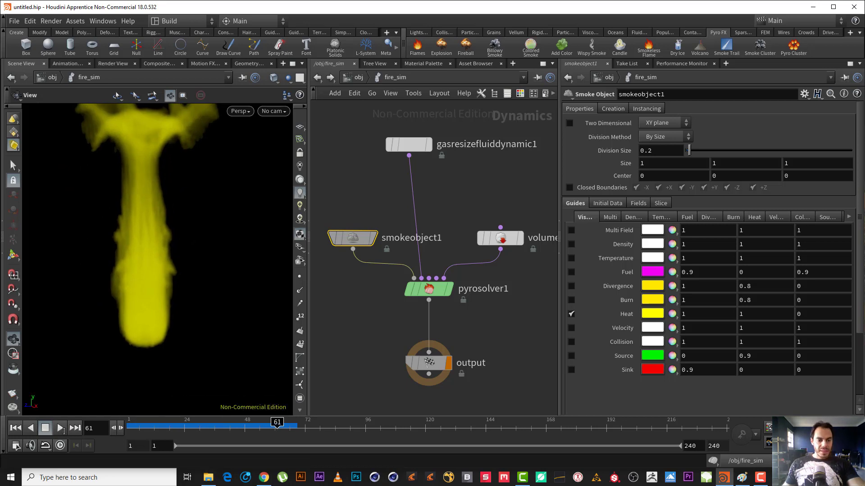
left_click(61, 428)
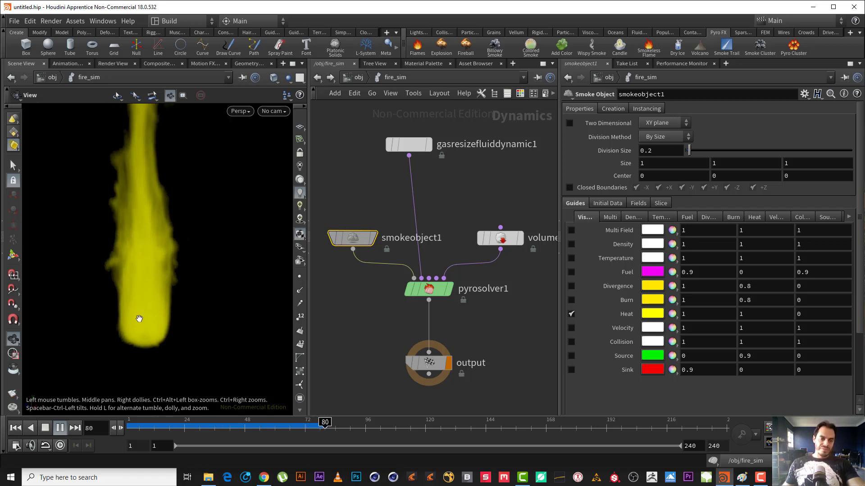
left_click(45, 428)
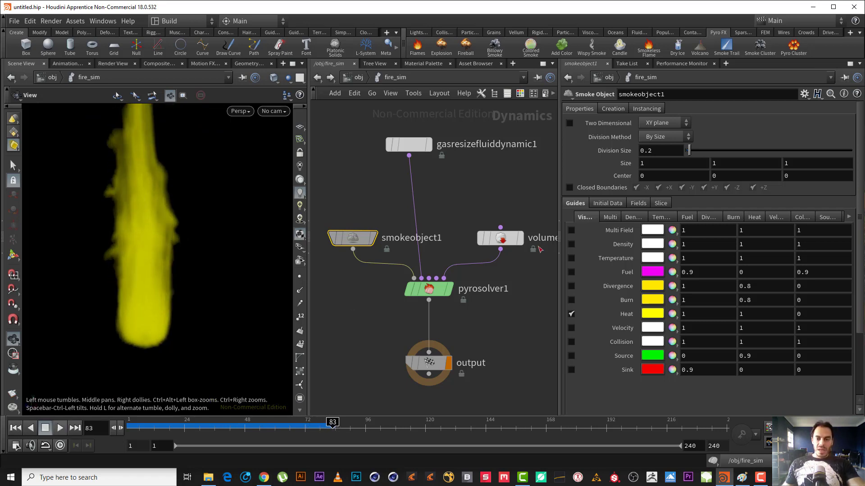
Add density alongside heat and reframe to a level front view of the plume
left_click(571, 244)
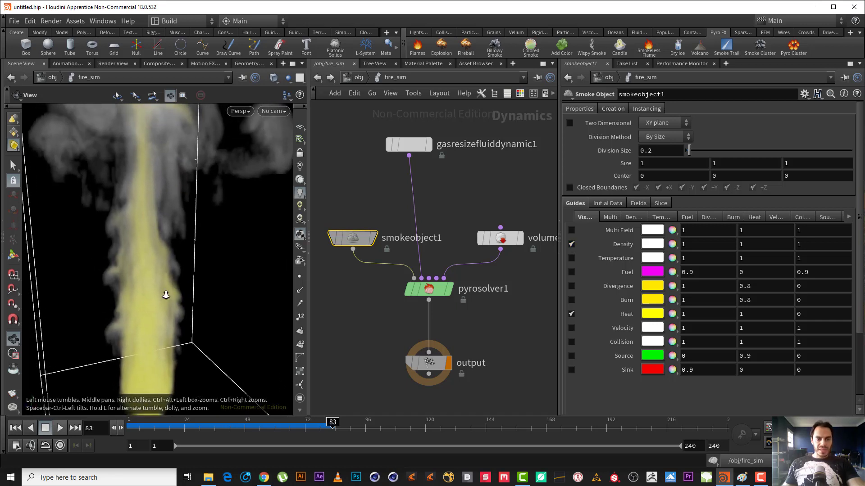
right_click_drag(173, 215, 171, 289)
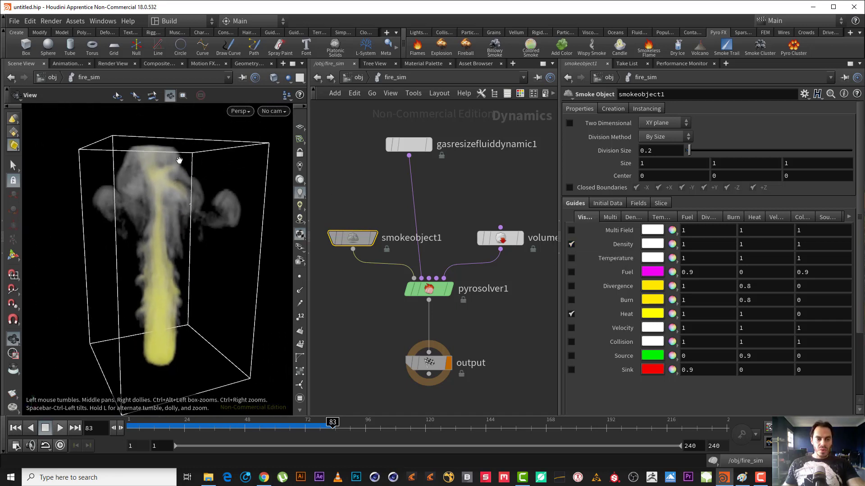
left_click_drag(164, 192, 173, 230)
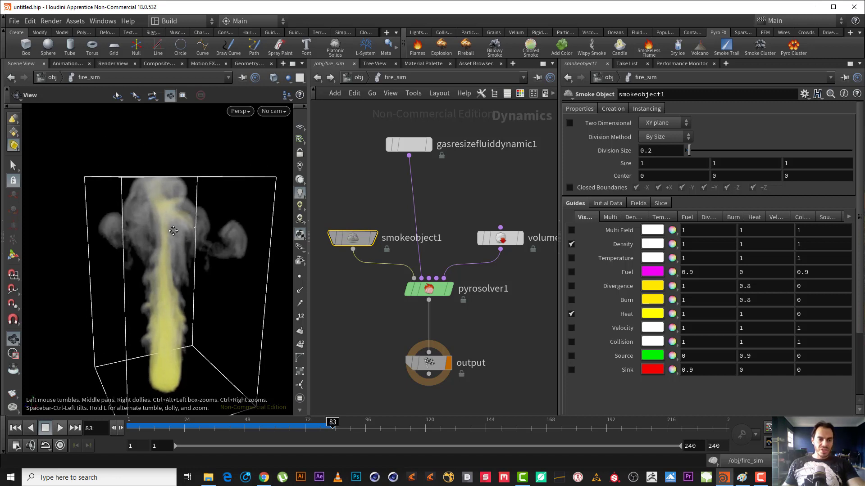
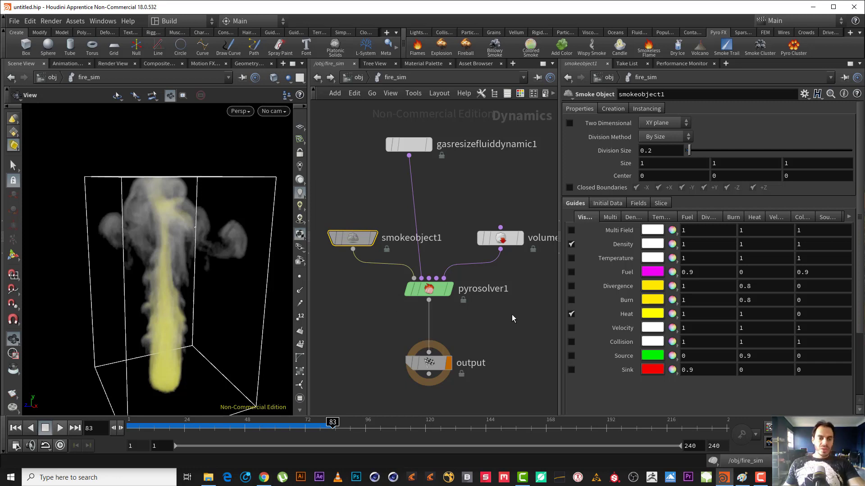
Turn off Emit Smoke in pyrosolver1's Combustion > Smoke settings
left_click(428, 288)
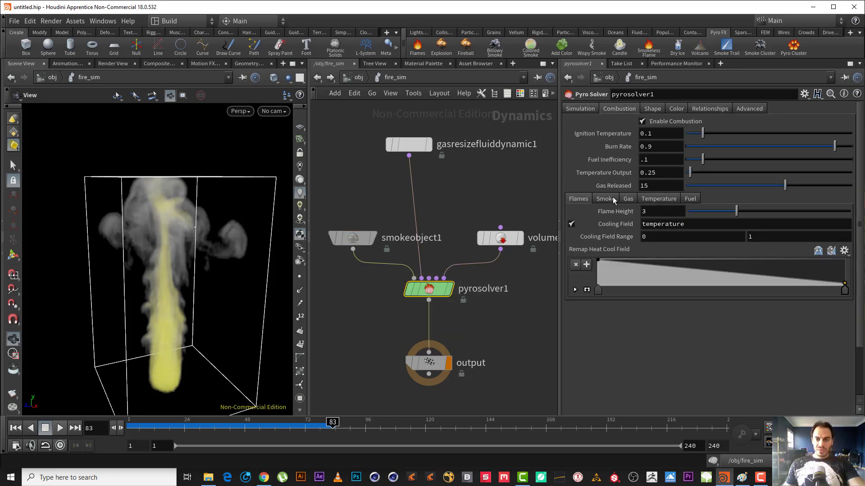
left_click(609, 199)
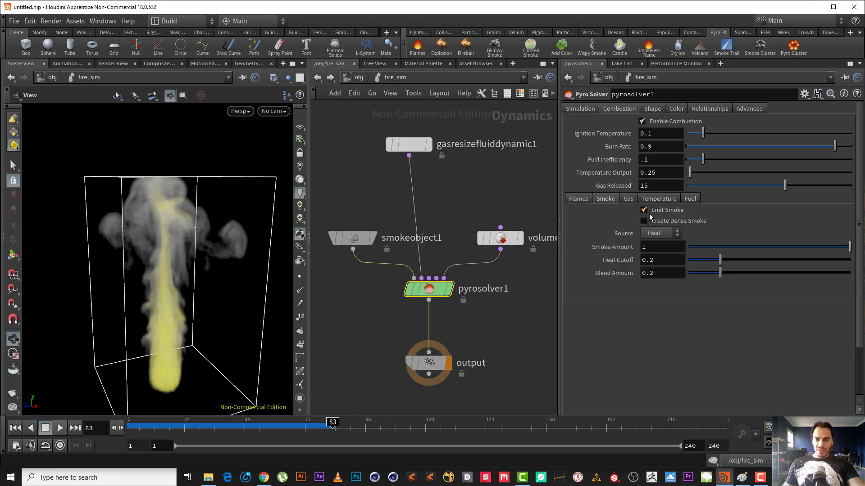
left_click(643, 210)
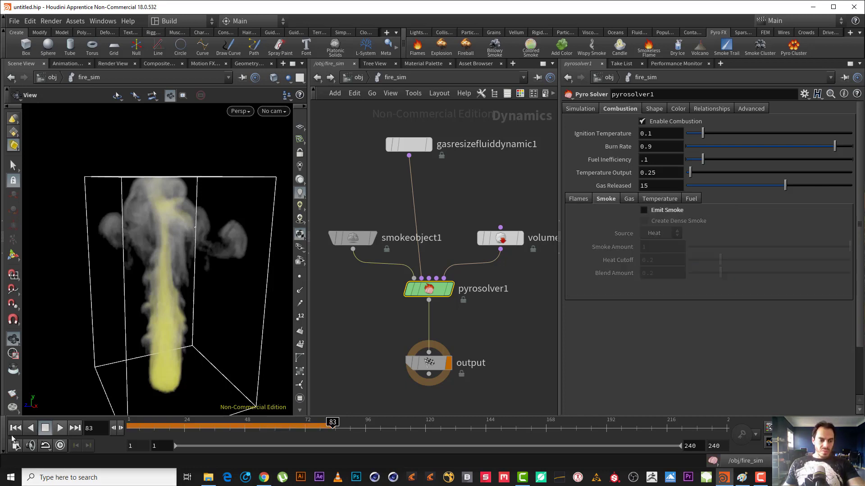
Replay the fire sim without smoke, then re-enable smoke emission and view the Flames settings
left_click(15, 428)
left_click(56, 428)
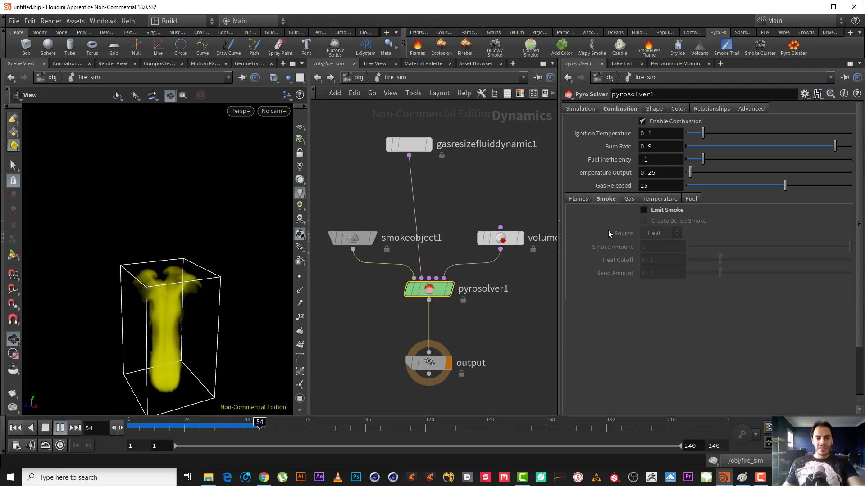
left_click(48, 427)
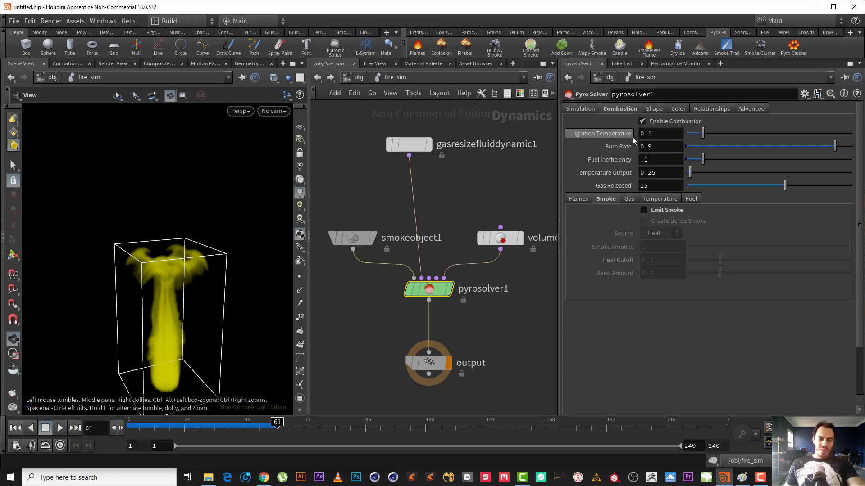
left_click(643, 210)
left_click(580, 200)
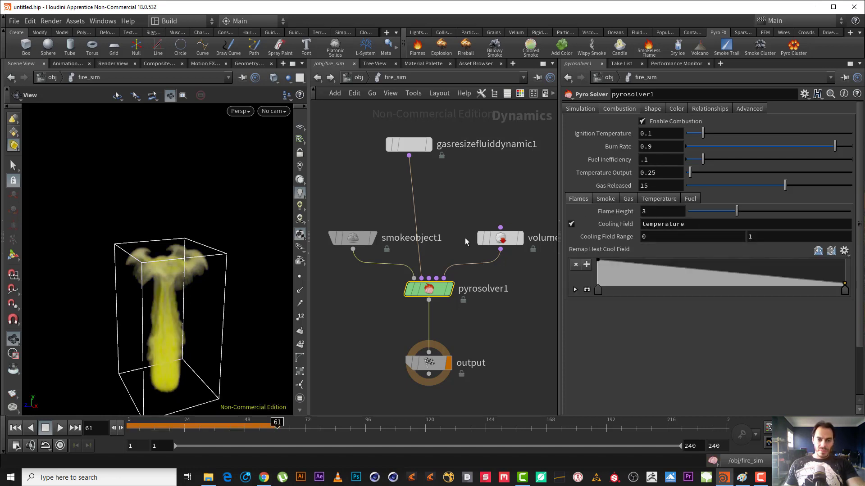
Make Temperature the only smokeobject1 guide, hiding Density and Heat
left_click(354, 239)
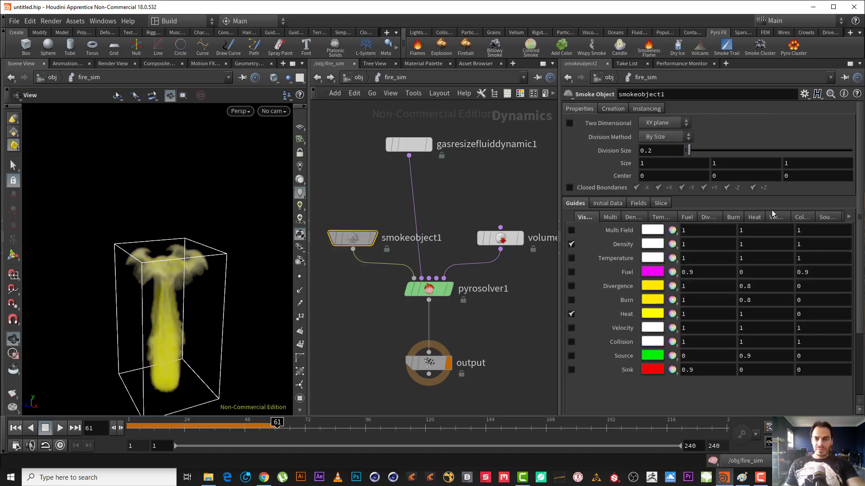
left_click(571, 258)
left_click_drag(270, 279, 225, 303, "alt")
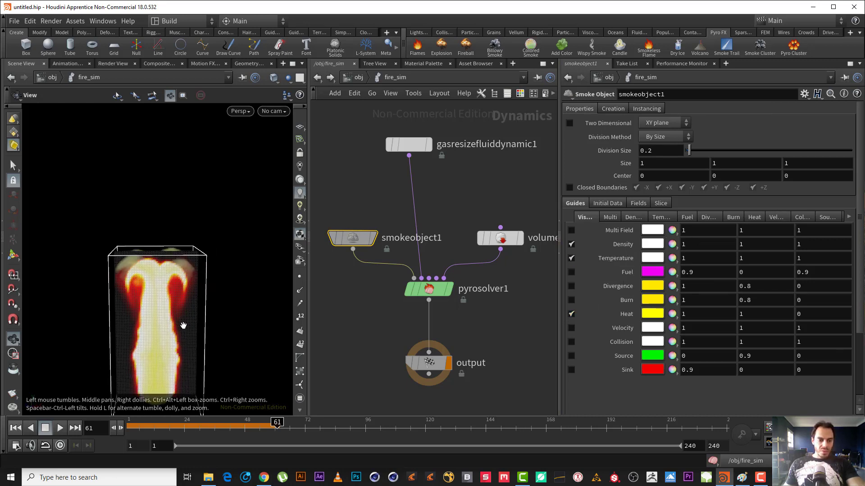
key("ctrl+Up")
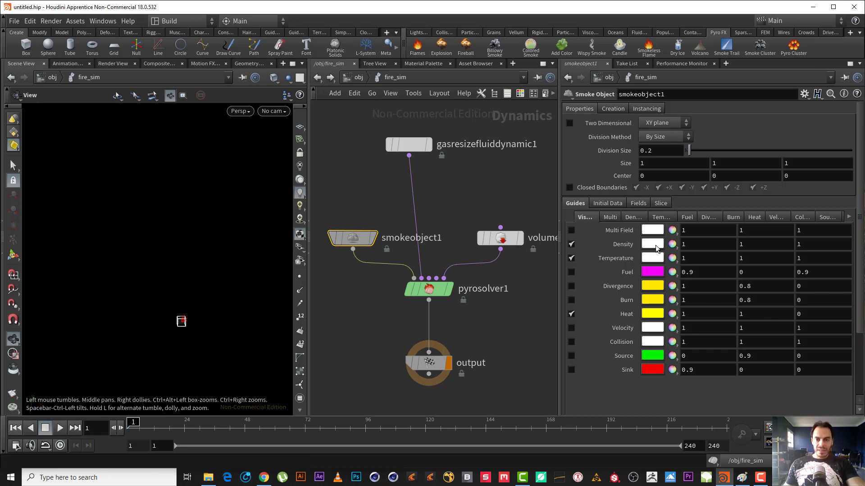
left_click(571, 245)
left_click(571, 314)
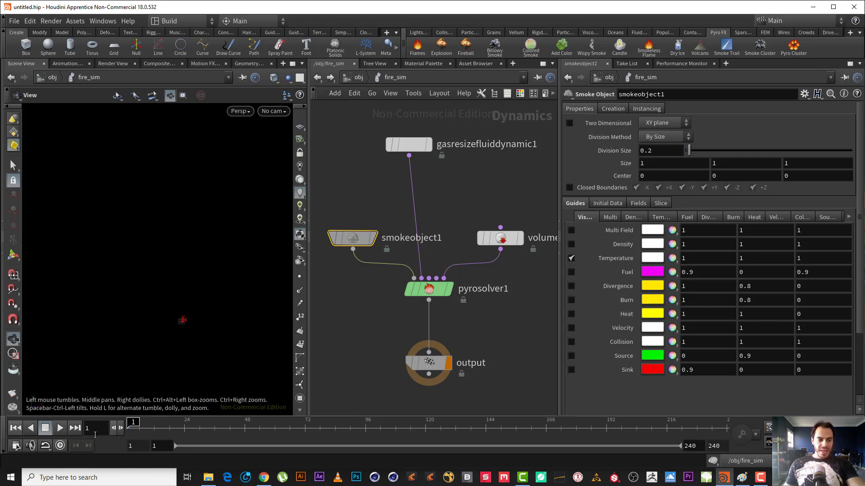
Replay the sim to inspect the temperature glow, then select volumesource1
left_click(59, 429)
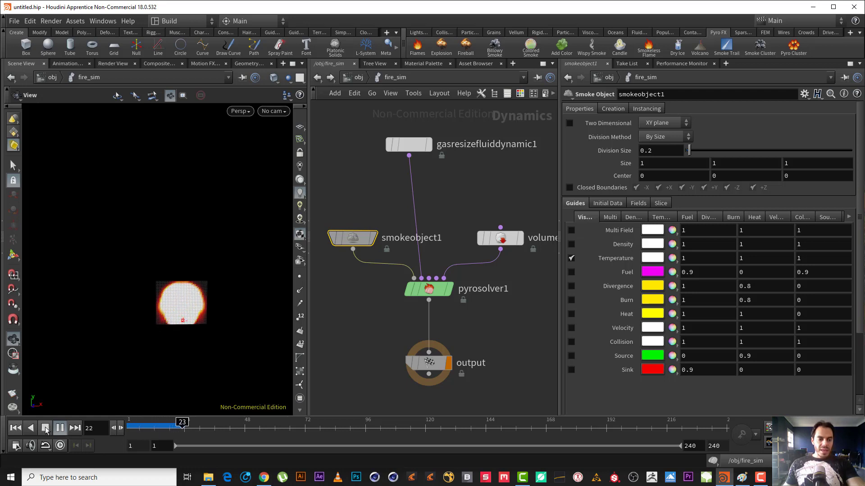
left_click(46, 429)
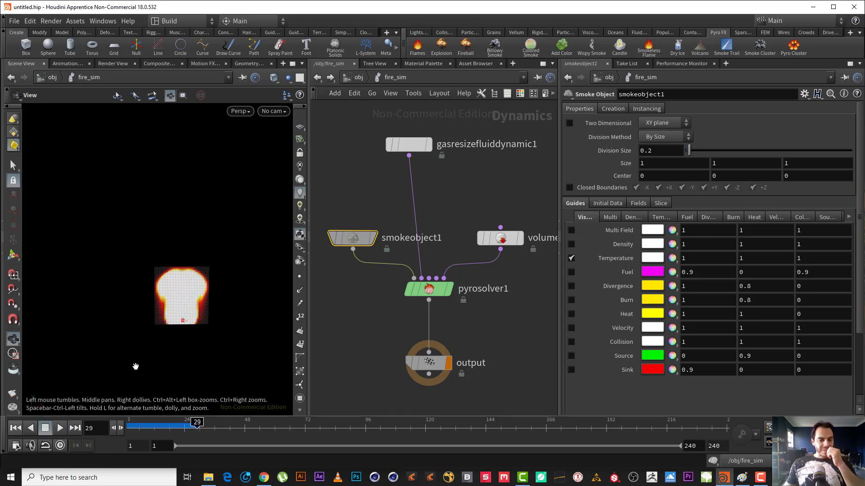
middle_click_drag(476, 179, 425, 182)
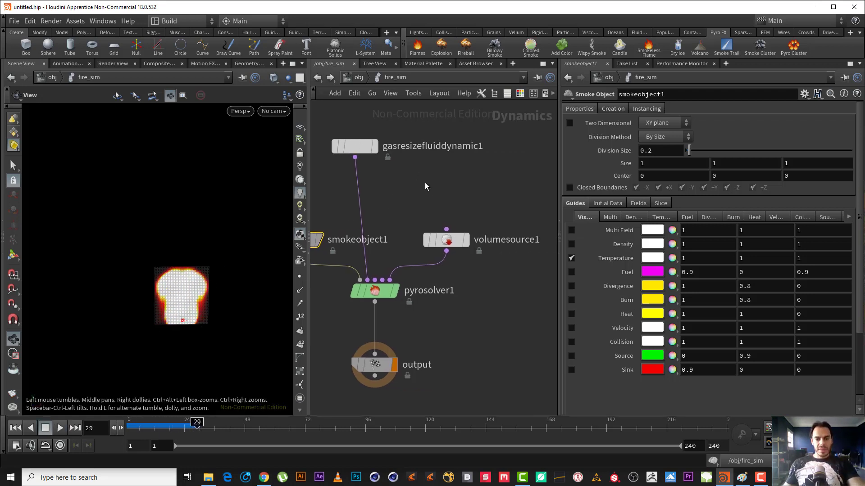
left_click_drag(435, 190, 468, 283)
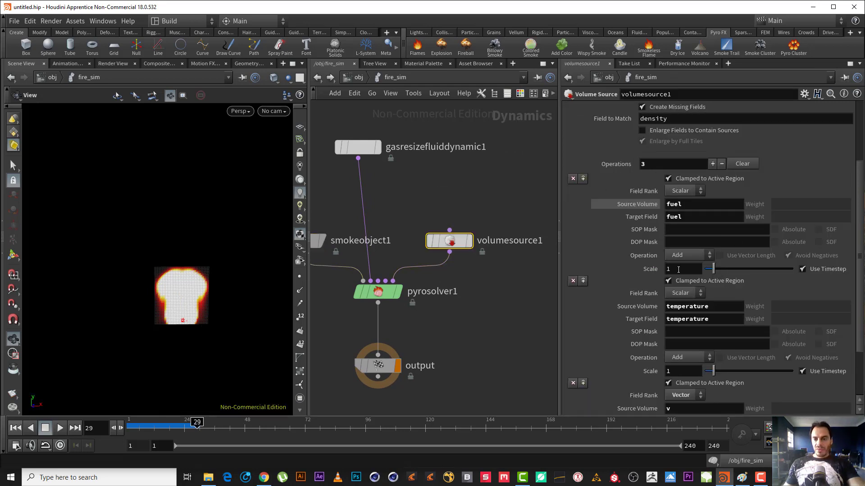
Set the volumesource1 fuel operation Scale to 0
left_click(669, 269)
type("0")
key("Return")
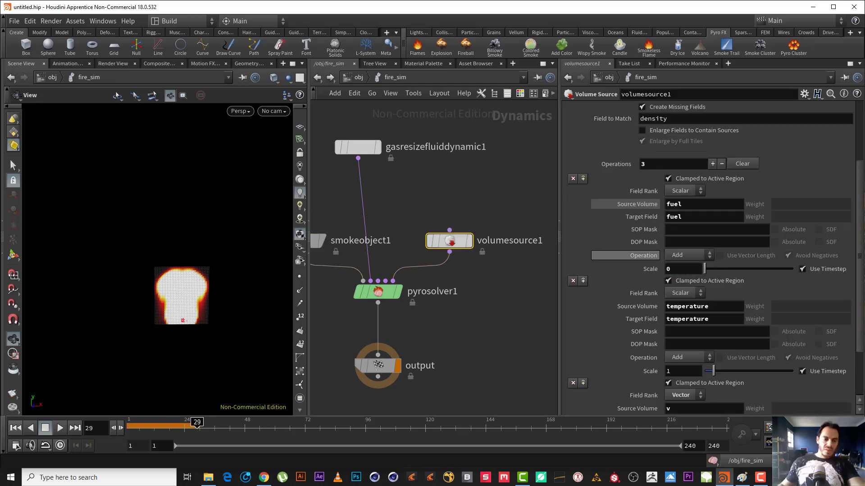
Replay the sim from frame 1 without added fuel, then reselect smokeobject1
left_click(15, 428)
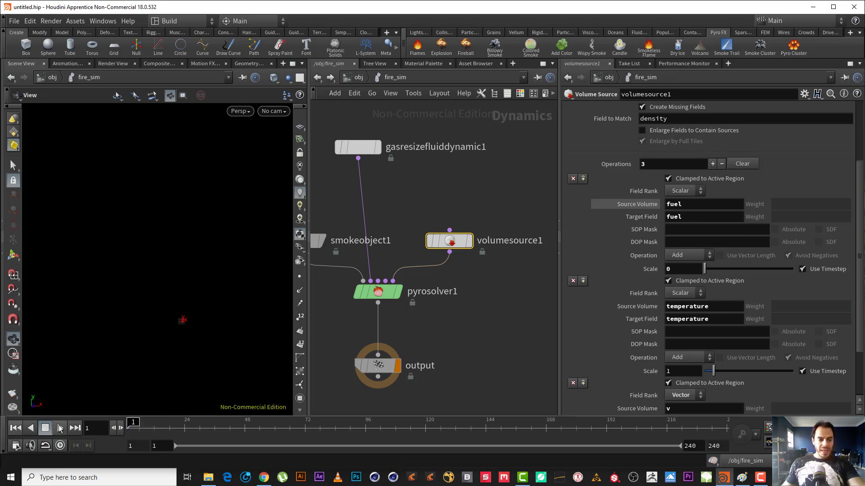
left_click(59, 428)
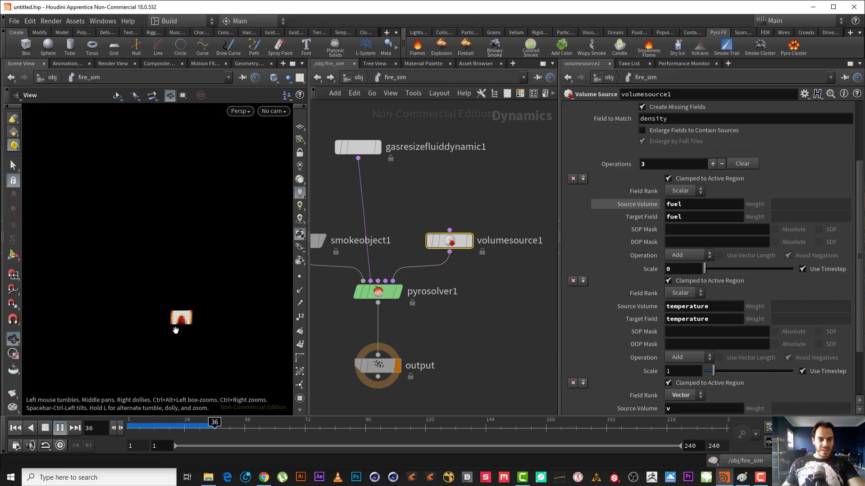
scroll(176, 330, "up", 5)
scroll(176, 330, "down", 2)
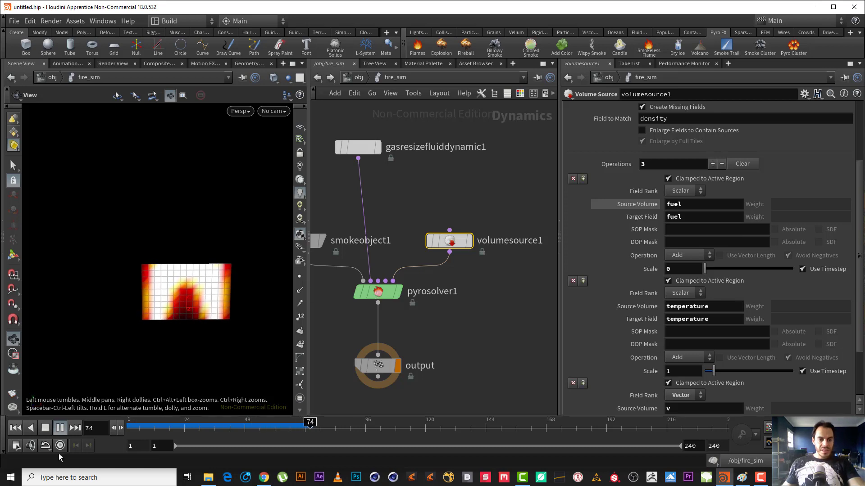
left_click(60, 428)
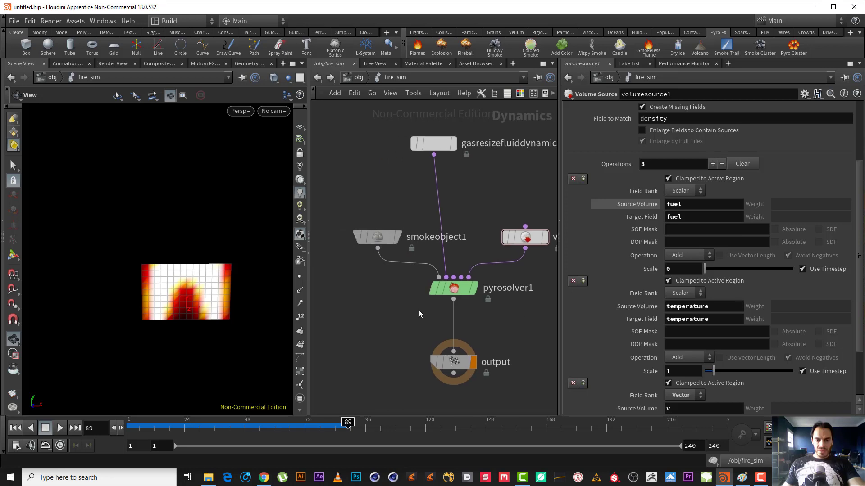
left_click(377, 237)
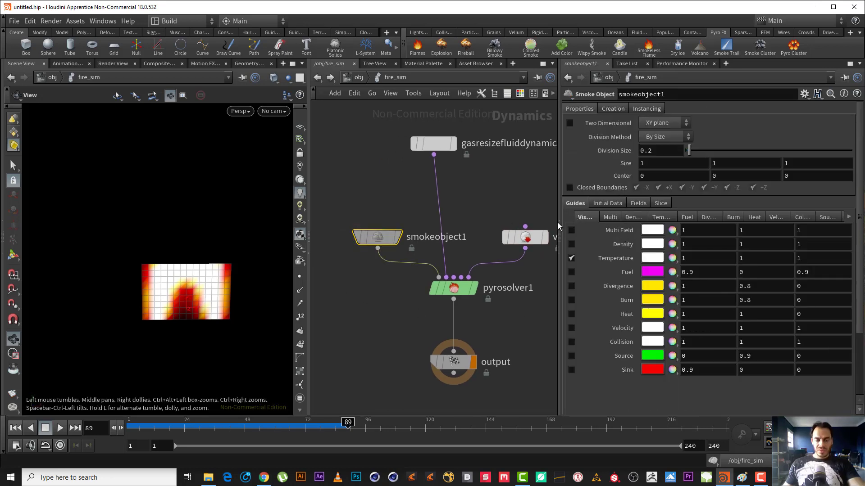
Add temperature to gasresizefluiddynamic1's Reference Field list
left_click(428, 143)
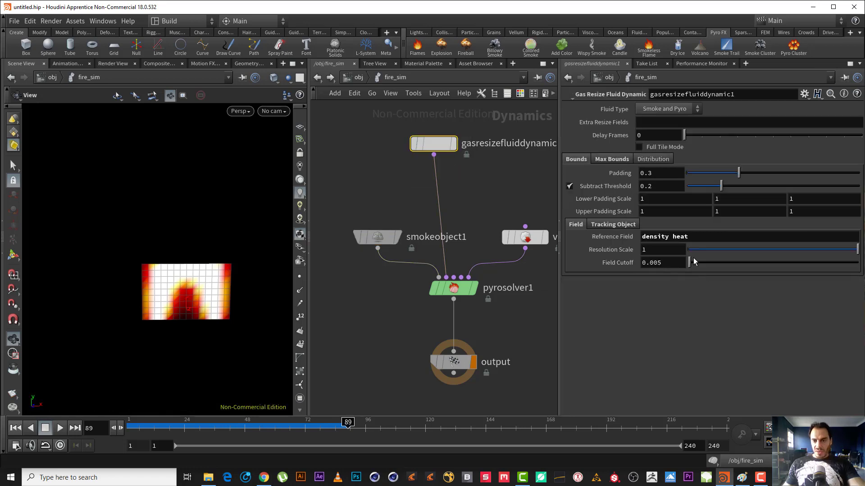
left_click(708, 237)
type("te")
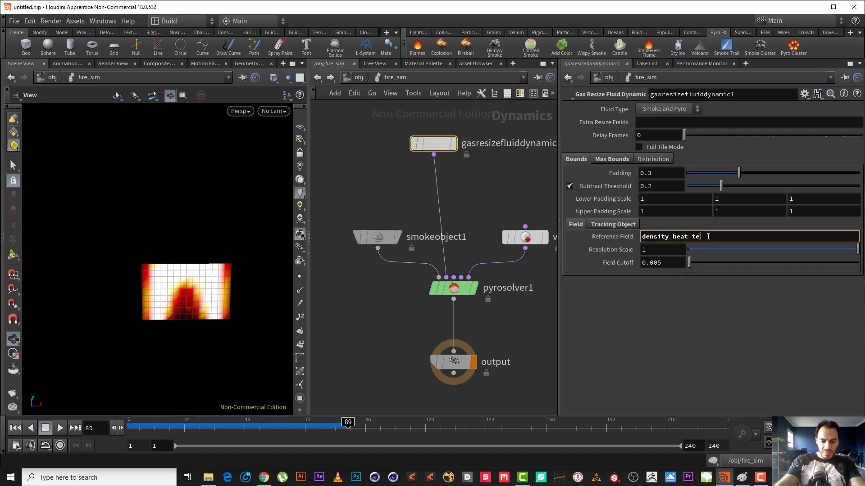
type("pertaure")
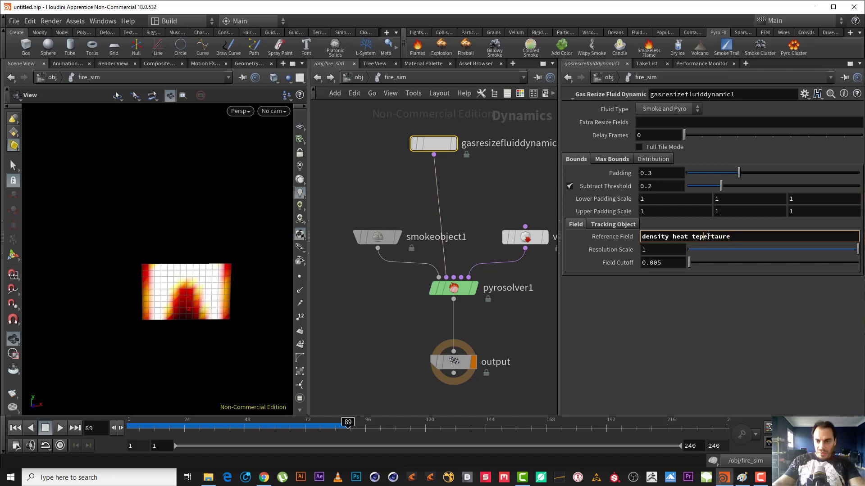
type("mper")
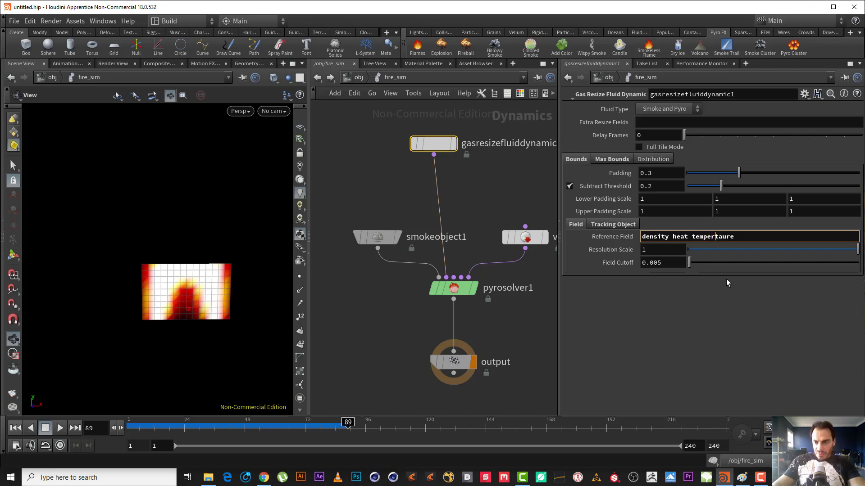
type("a")
key("Right")
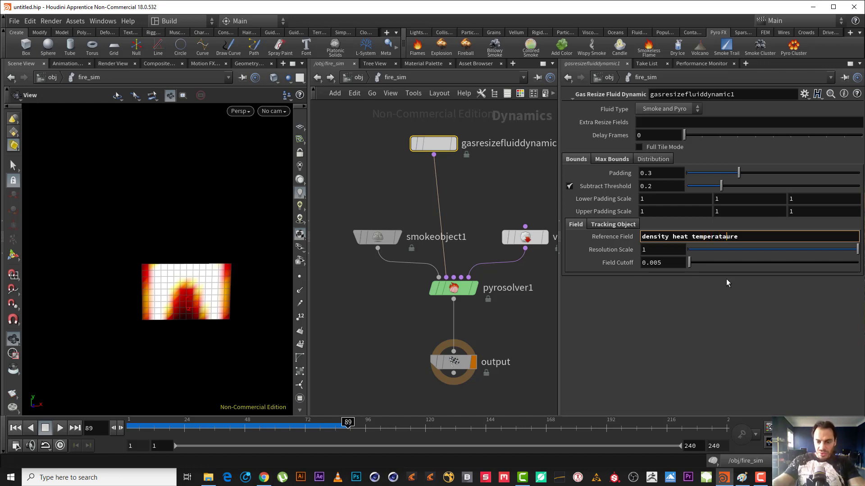
key("BackSpace")
key("Return")
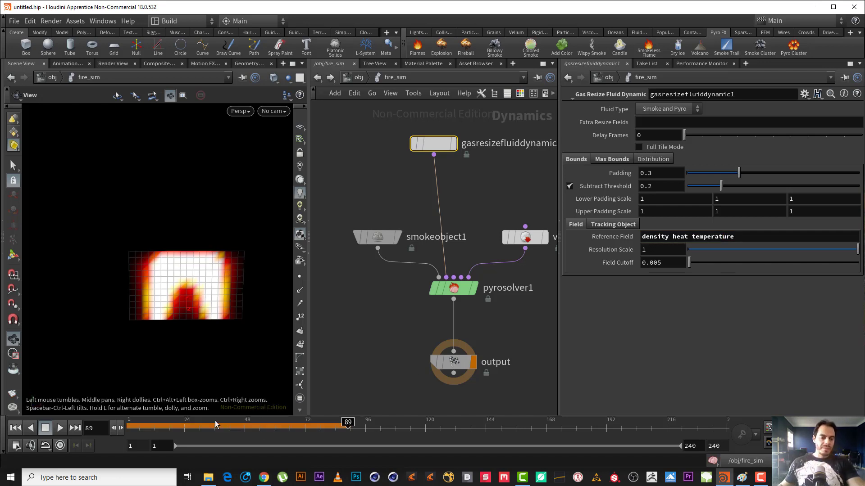
Replay the sim with the resized container, then select smokeobject1
left_click(59, 428)
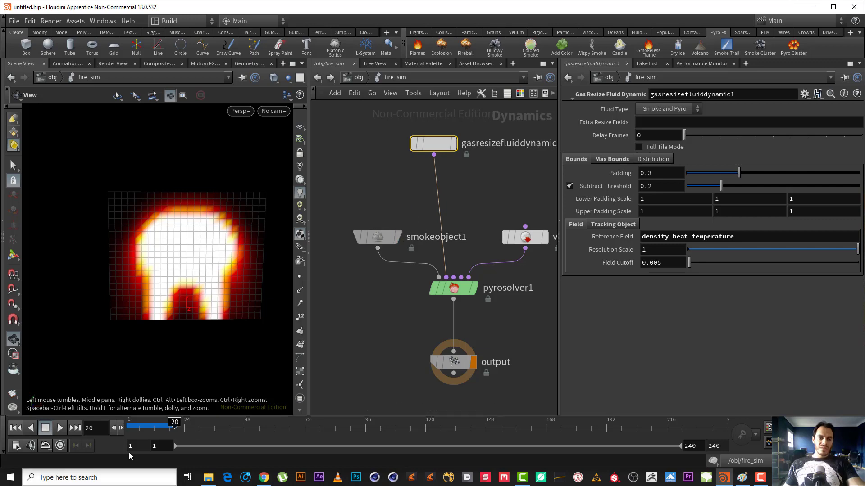
left_click(59, 427)
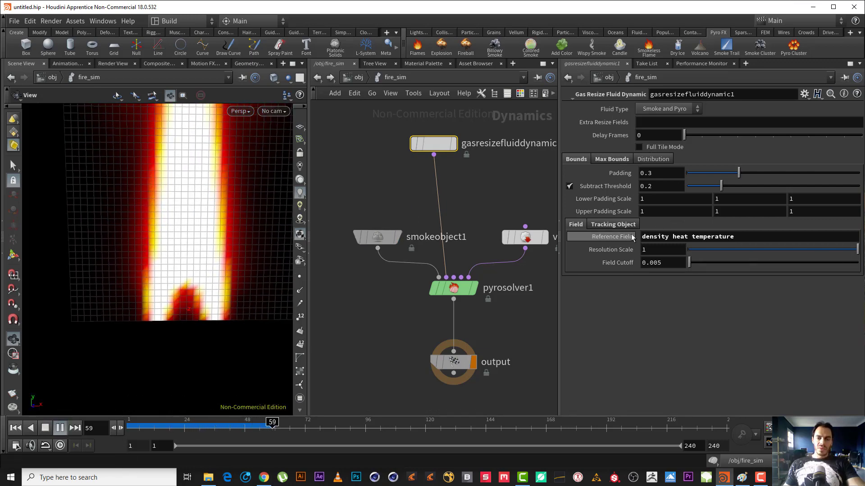
left_click(60, 428)
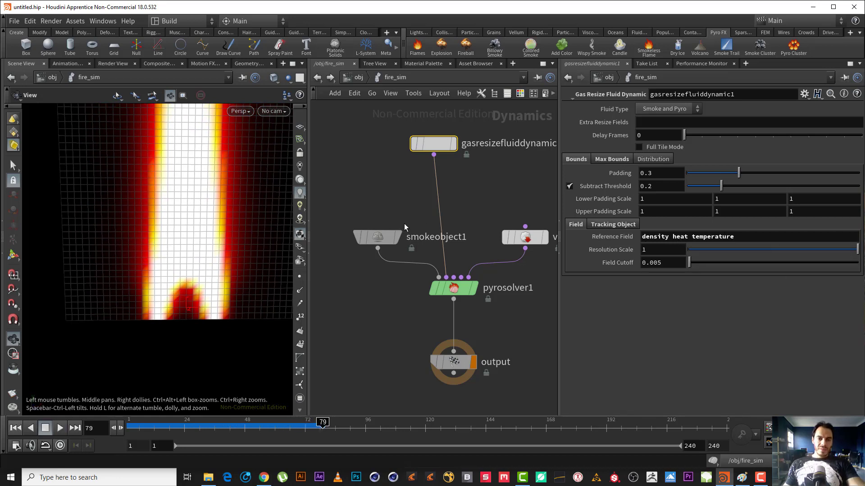
left_click_drag(404, 210, 338, 304)
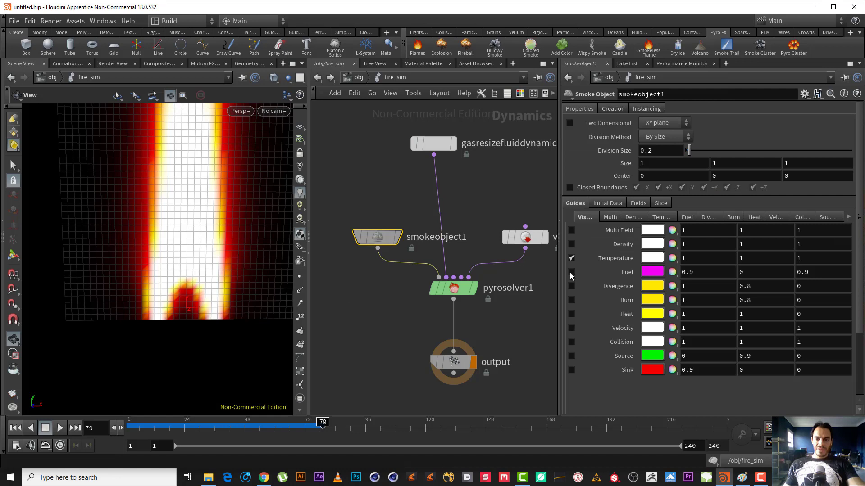
Swap the Temperature guide for Heat and Burn guides and replay from the start
left_click(571, 258)
left_click(570, 313)
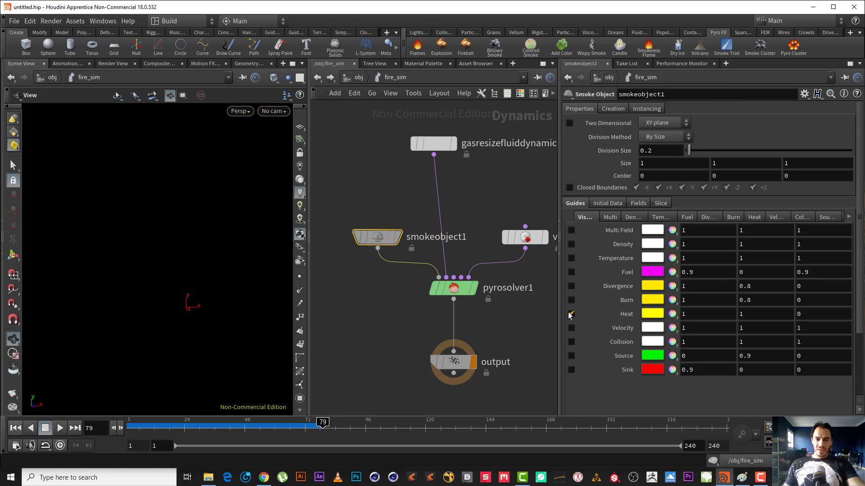
left_click(16, 428)
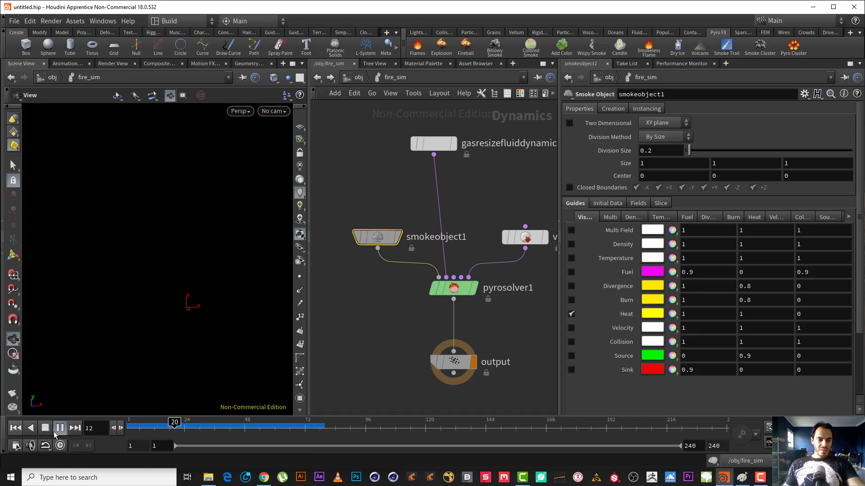
left_click(571, 300)
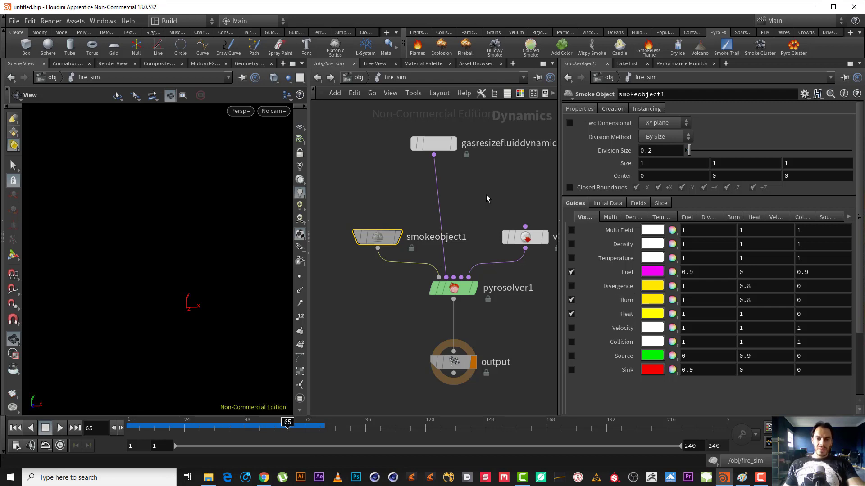
Set the volumesource1 fuel operation Scale to 1 and reselect smokeobject1
left_click(525, 237)
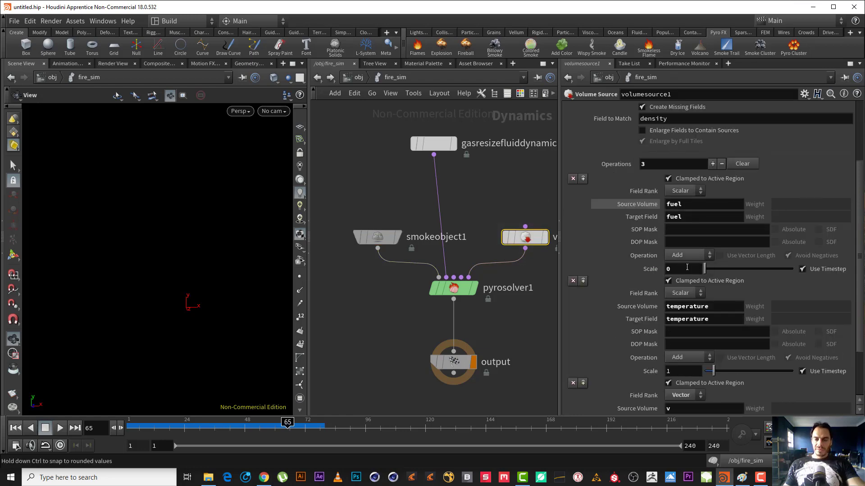
double_click(673, 269)
type("1")
key("Return")
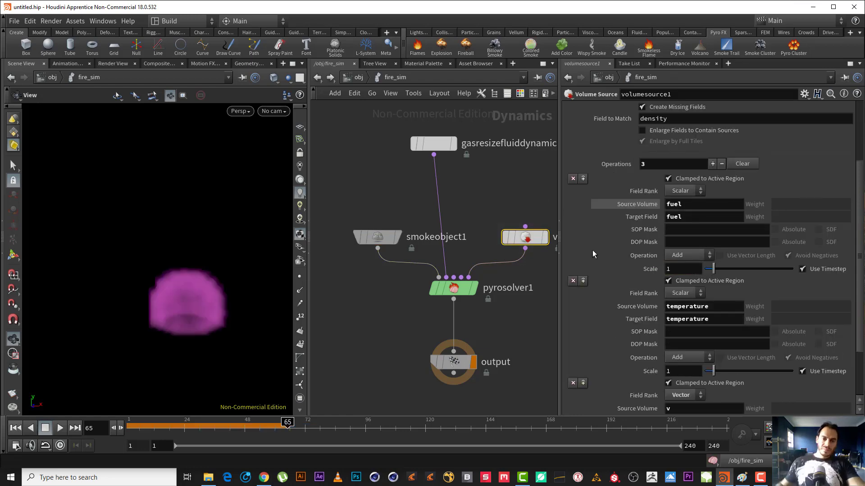
left_click_drag(347, 196, 385, 291)
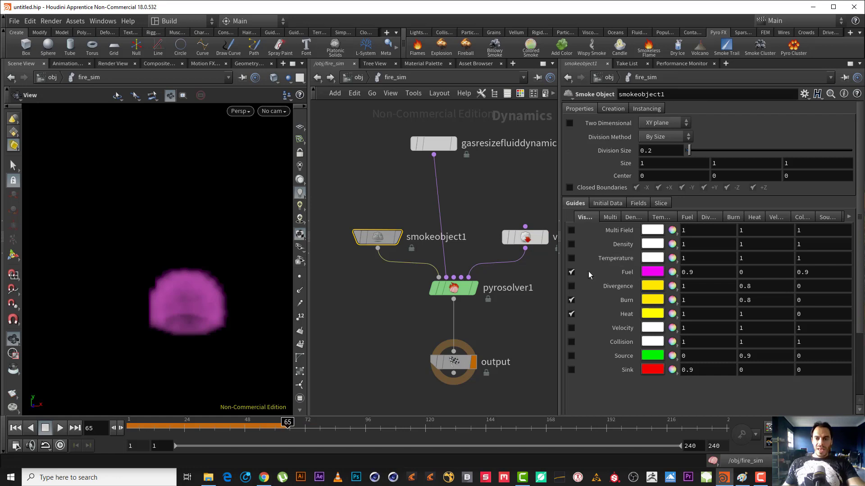
Hide the Burn, Fuel and Heat guides and show Density and Temperature instead
left_click(571, 300)
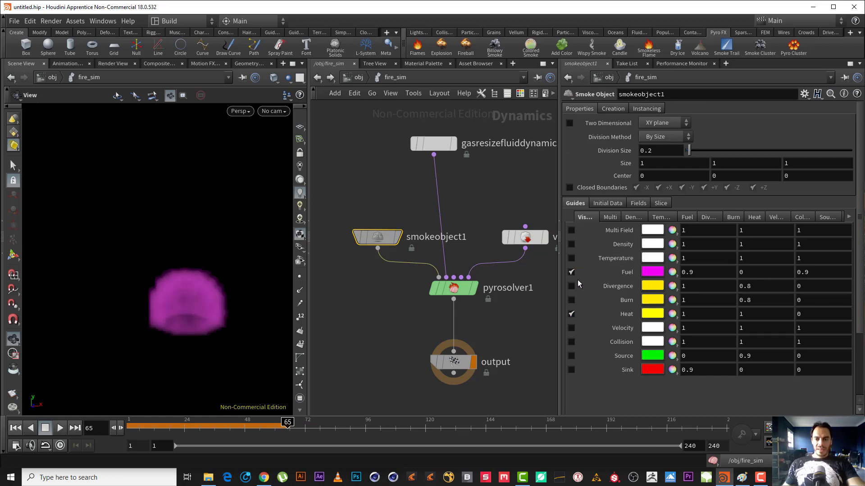
left_click(571, 272)
left_click(571, 314)
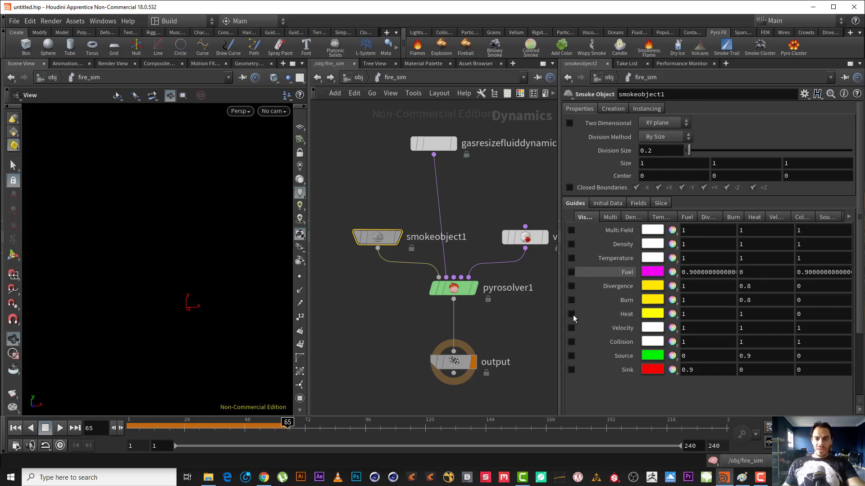
left_click(571, 244)
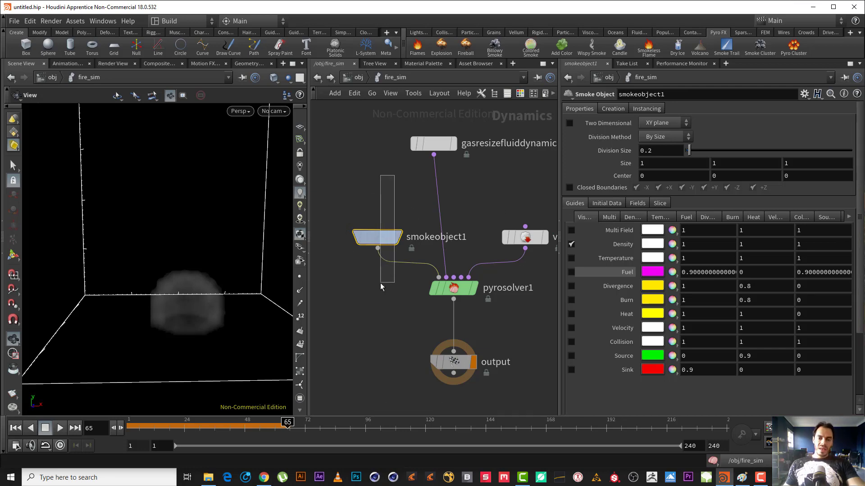
left_click(604, 259)
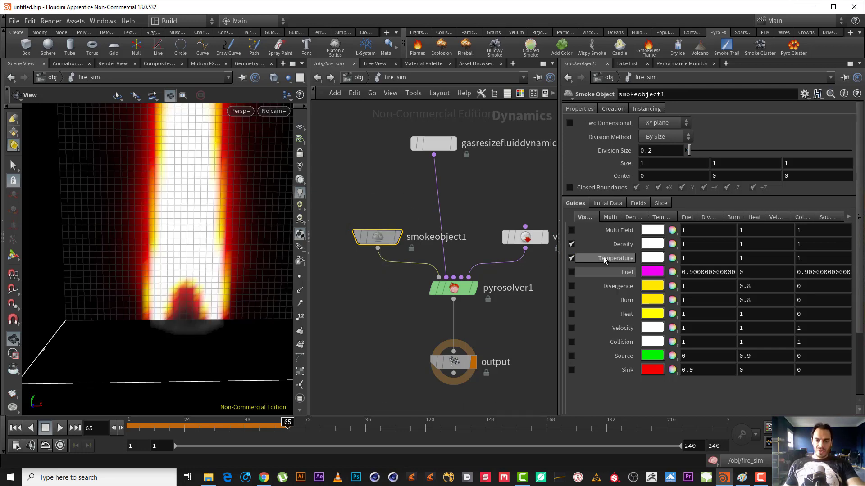
scroll(164, 251, "down", 5)
scroll(207, 265, "up", 2)
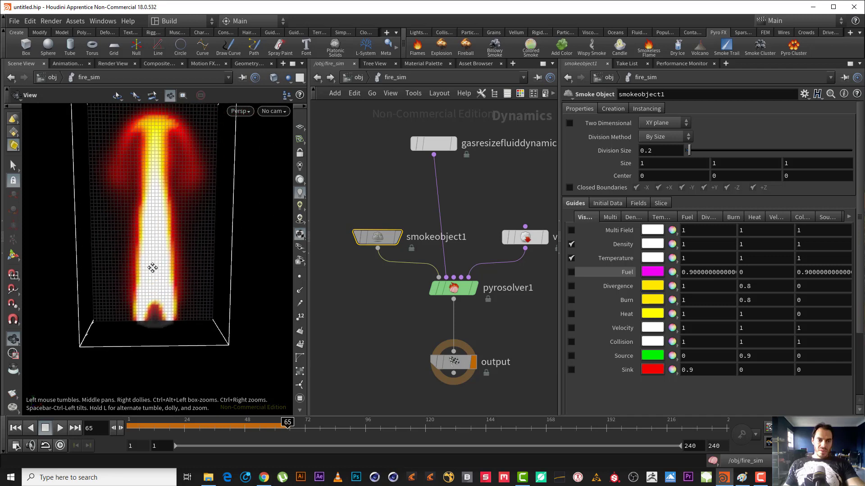
scroll(151, 273, "up", 2)
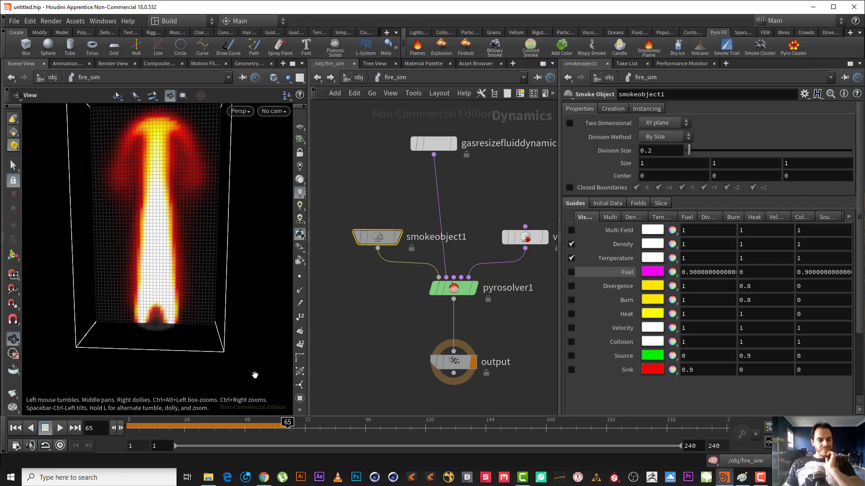
Scrub back to an early frame, clear Temperature and Density, and enable Multi Field
left_click_drag(154, 431, 134, 435)
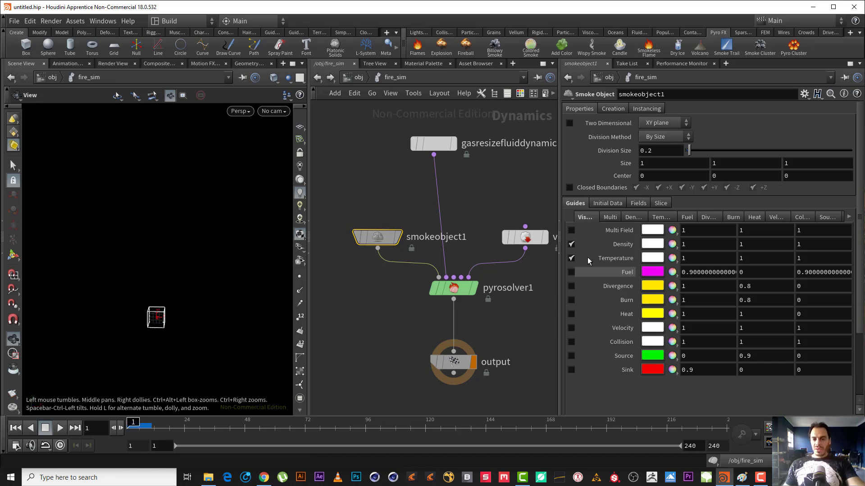
left_click(572, 258)
left_click(571, 244)
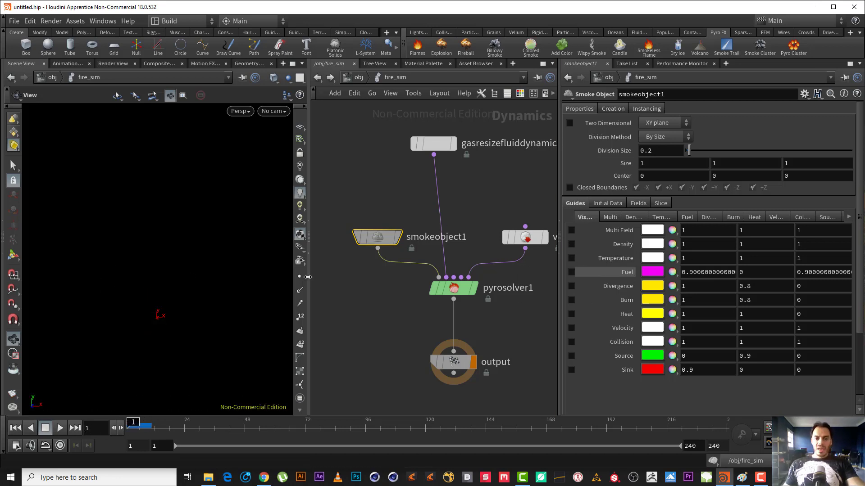
left_click_drag(164, 286, 216, 291)
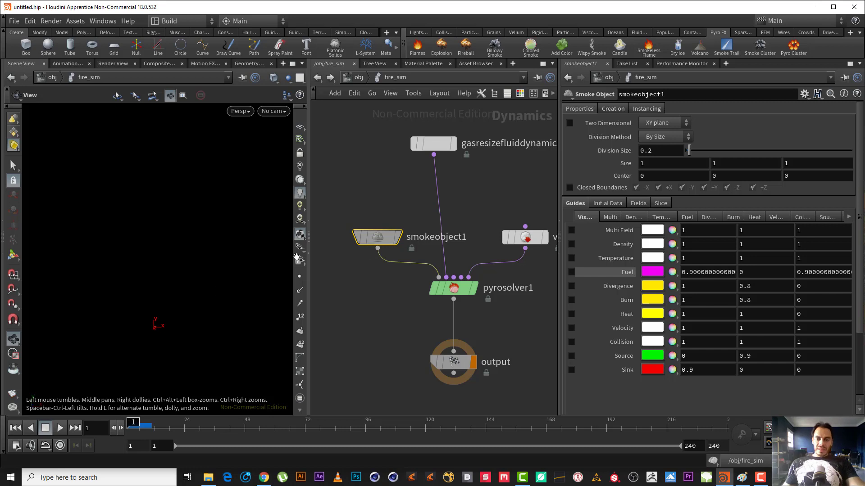
left_click(571, 230)
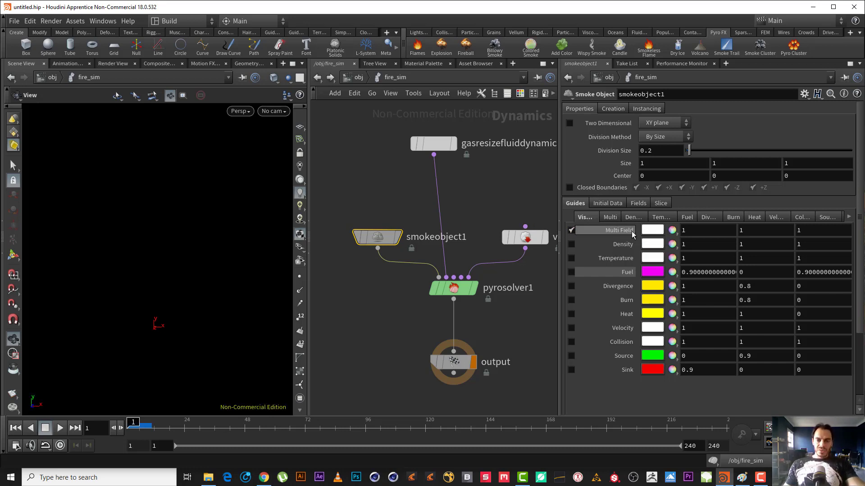
Set the Multi Field guide's Density Field to density
left_click(611, 218)
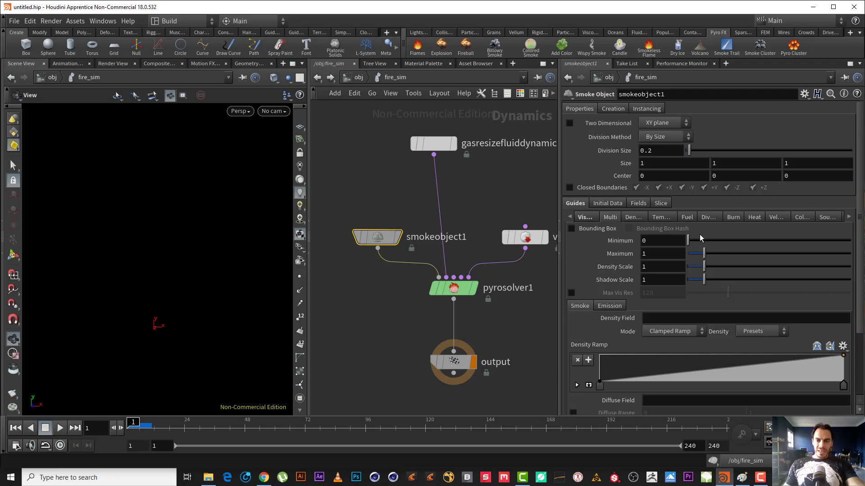
left_click(661, 321)
type("densi")
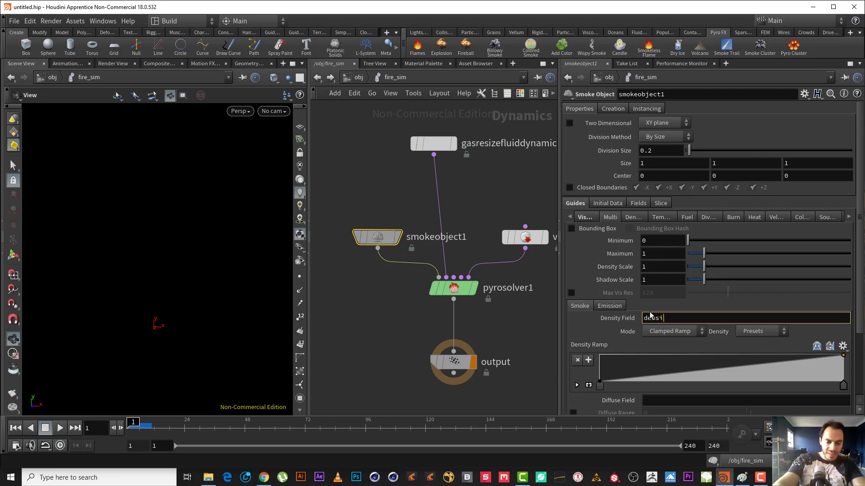
type("ty")
key("Return")
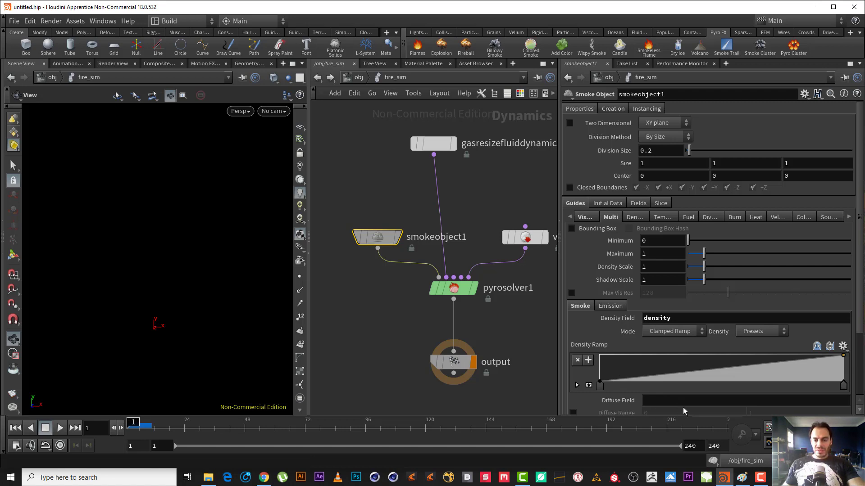
Set the Multi Field Emission Field to temperature
left_click(611, 305)
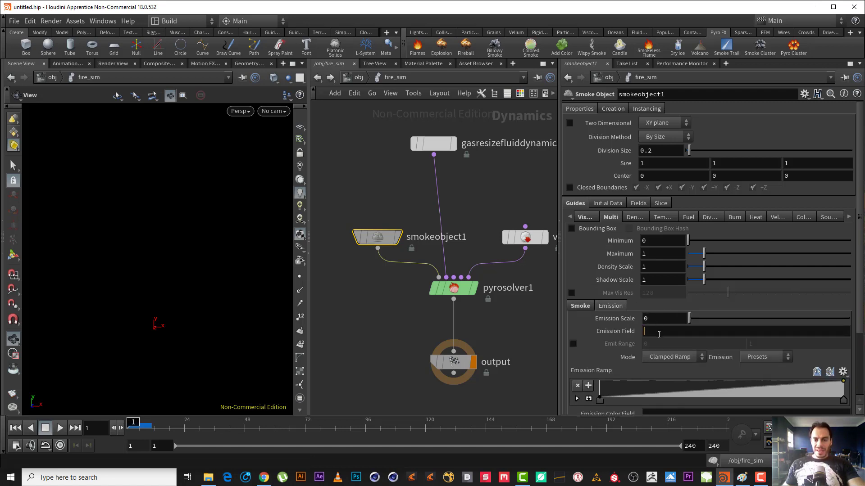
type("temperature")
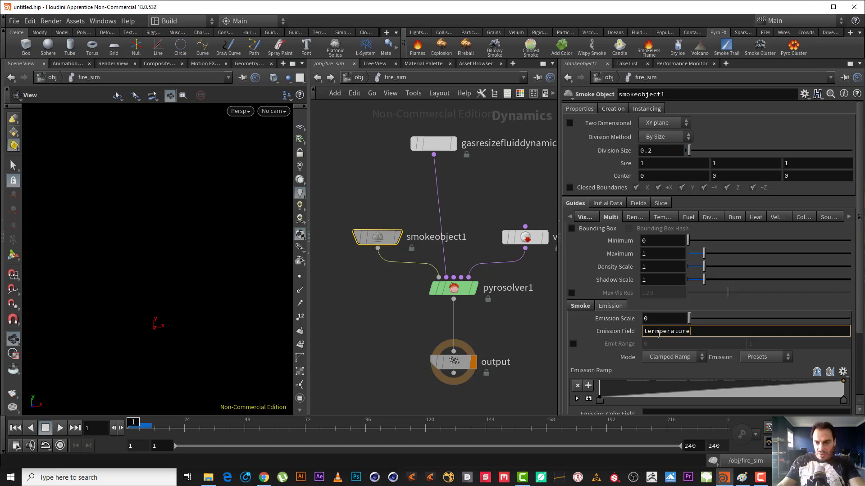
key("Return")
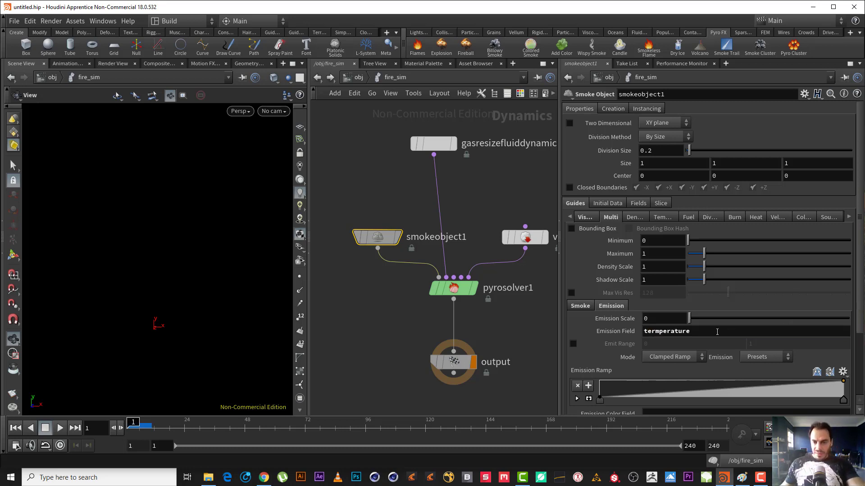
left_click(655, 331)
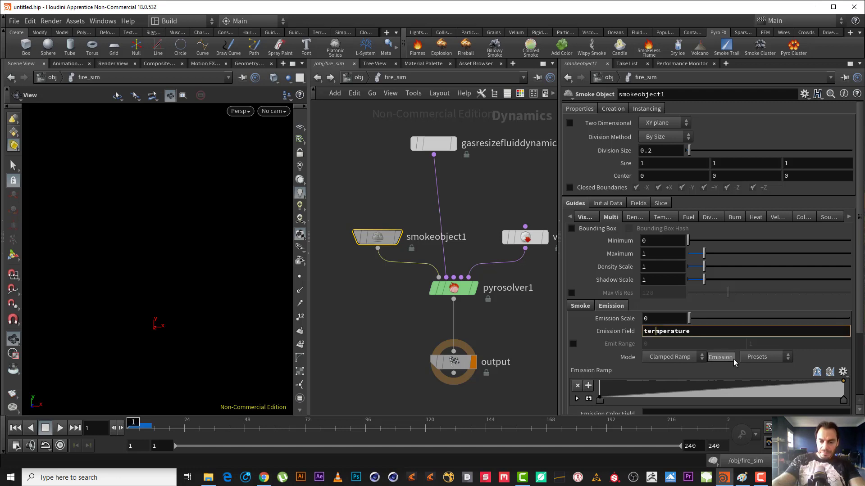
key("BackSpace")
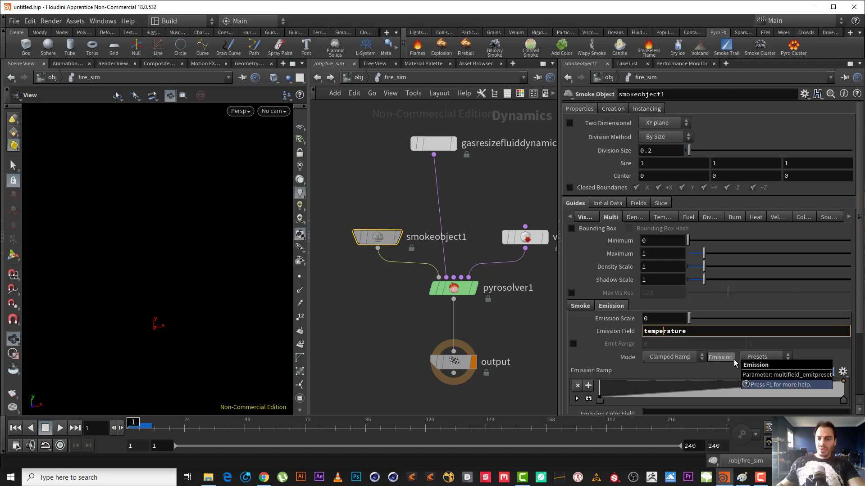
left_click(660, 316)
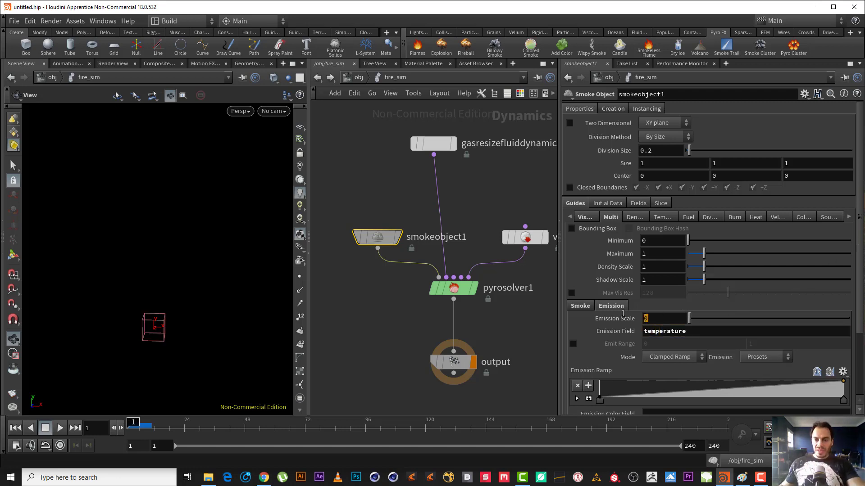
Set the Multi Field Emission Scale to 1
double_click(662, 314)
type("1")
key("Return")
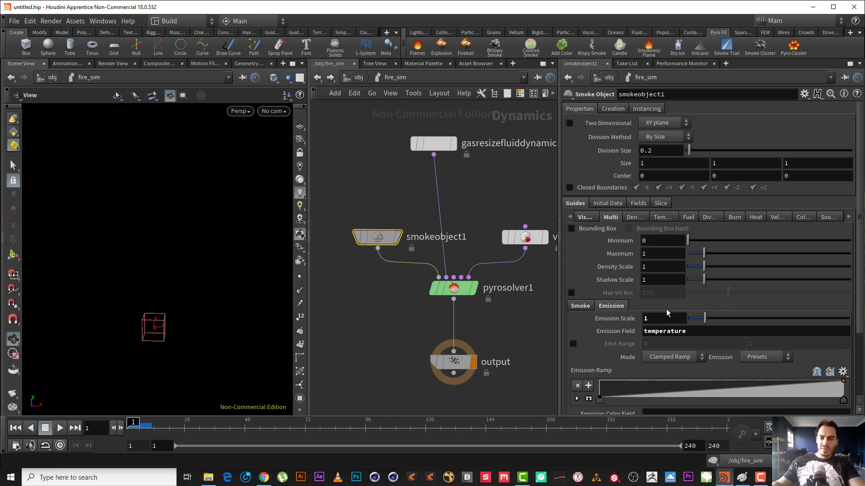
scroll(861, 320, "down", 3)
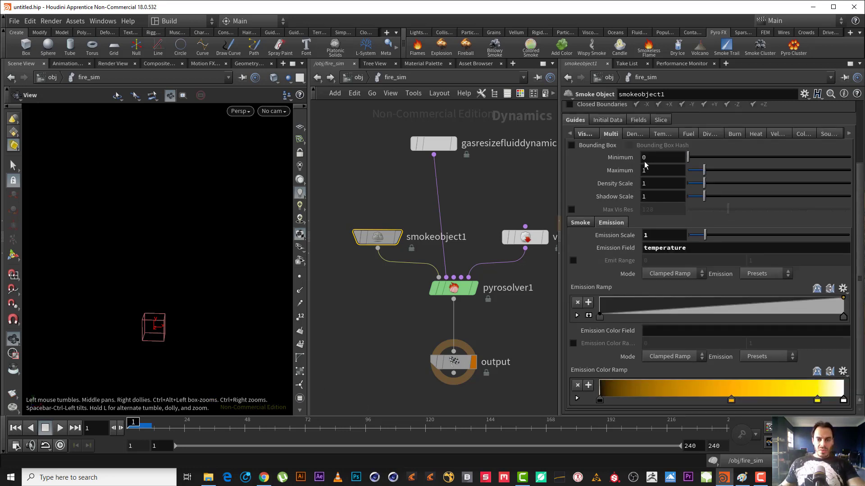
left_click(585, 134)
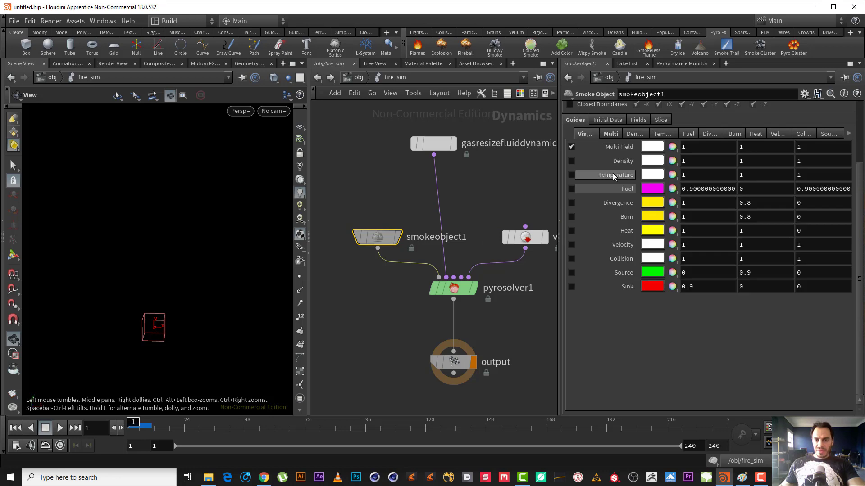
Set the Multi Field emission colour field to heat and rewind the sim to frame 1
left_click(60, 427)
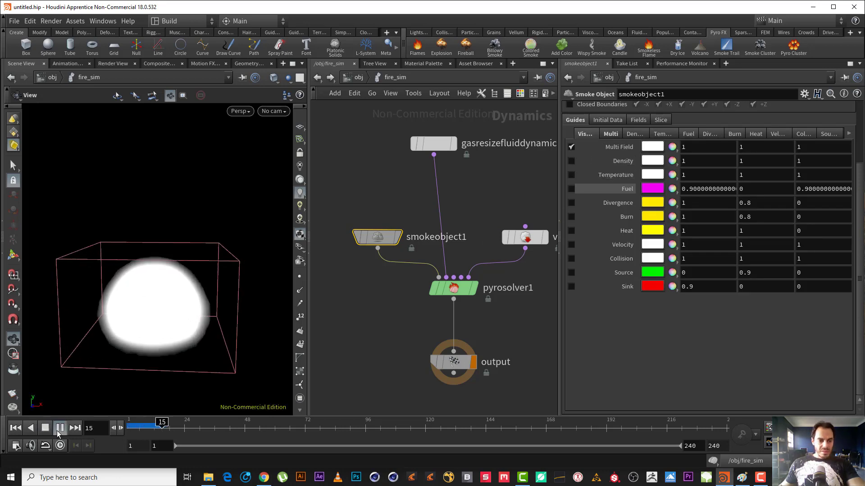
left_click(611, 134)
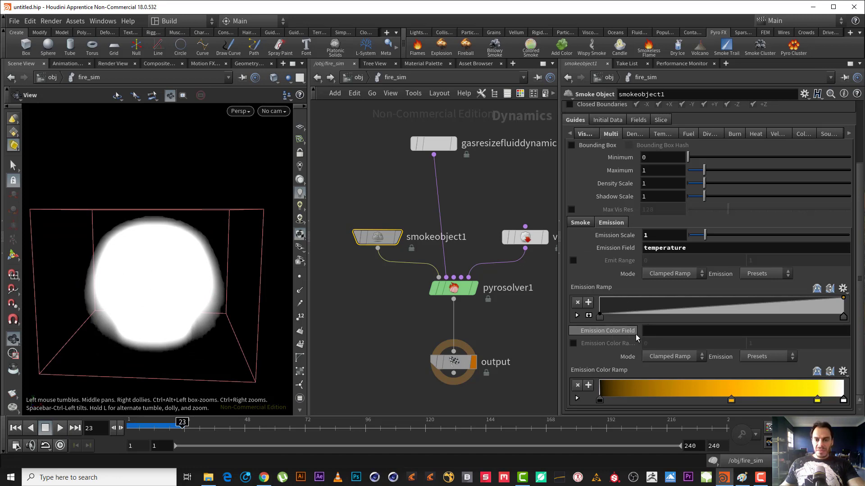
left_click(572, 332)
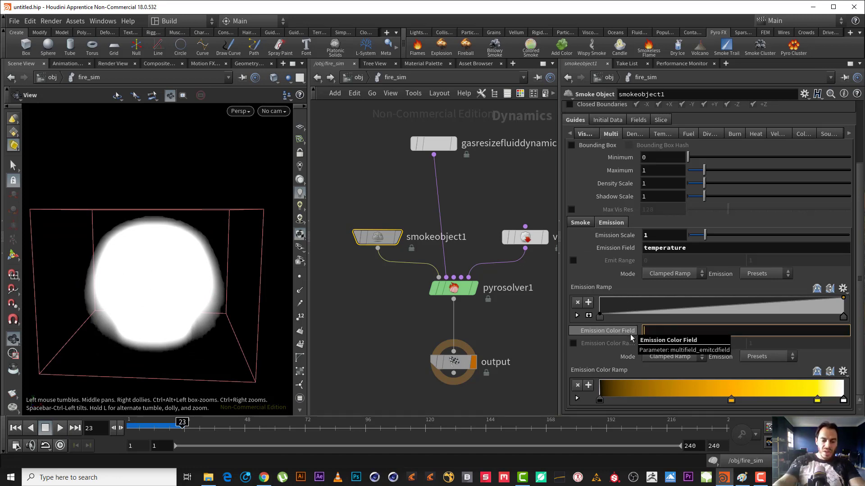
type("heat")
key("Return")
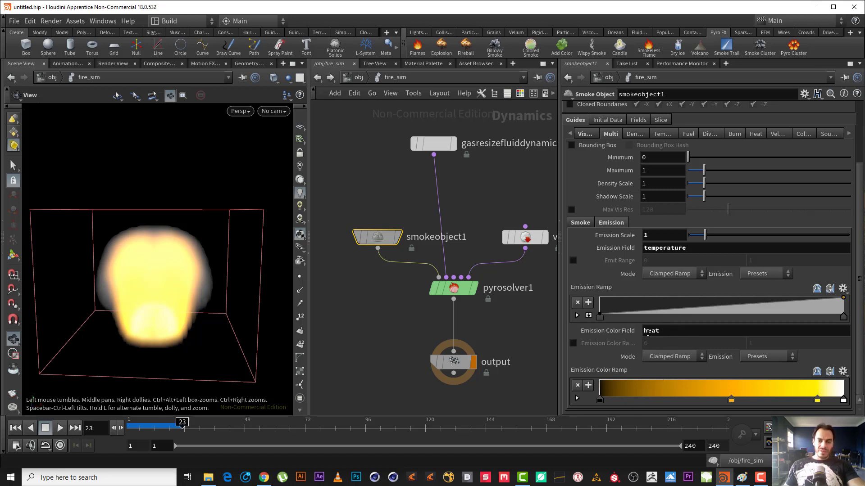
left_click(15, 428)
Stop at frame 43, delete the white ramp key, shift yellow left, and make the end key black
left_click(60, 428)
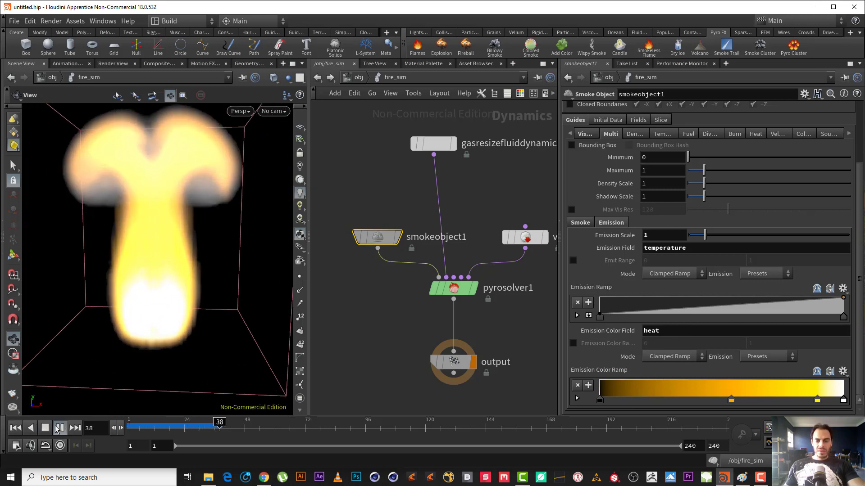
left_click(59, 428)
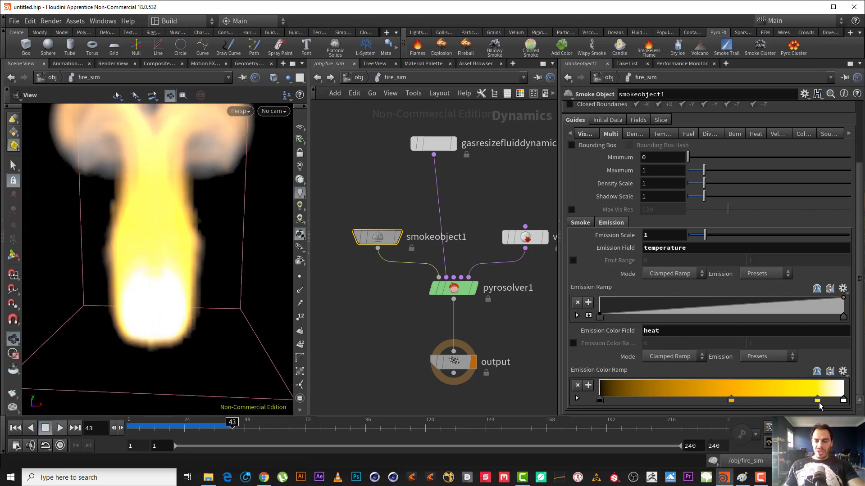
left_click(844, 402, "ctrl")
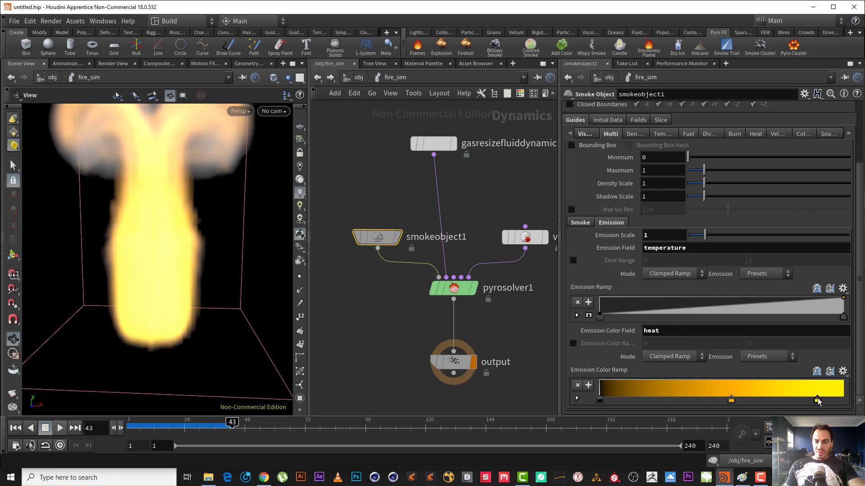
mouse_move(817, 400)
left_mouse_down()
mouse_move(752, 414)
mouse_move(663, 400)
left_mouse_up()
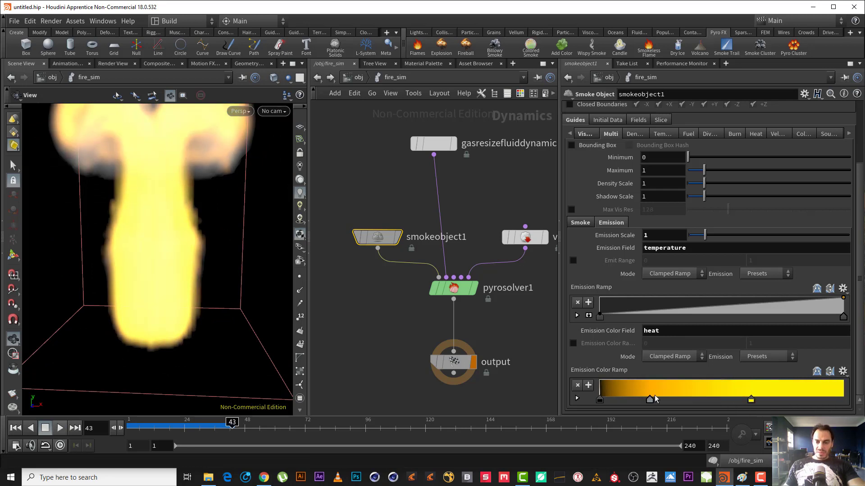
left_click_drag(750, 401, 697, 401)
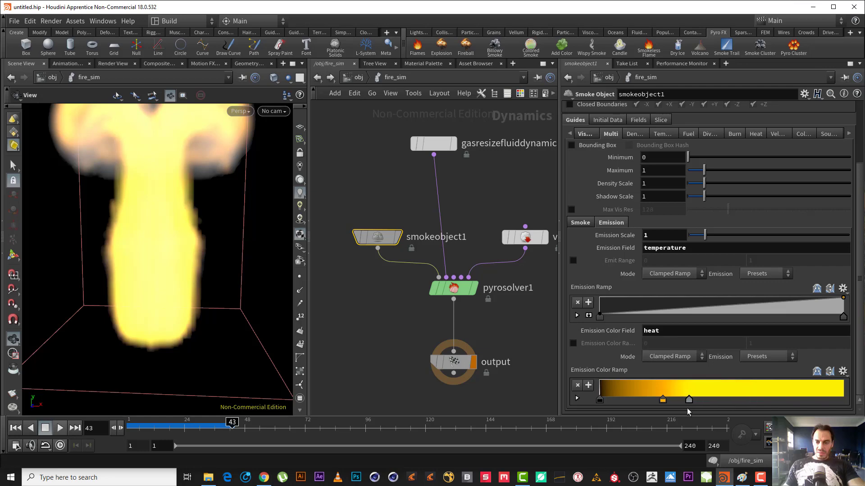
double_click(720, 400)
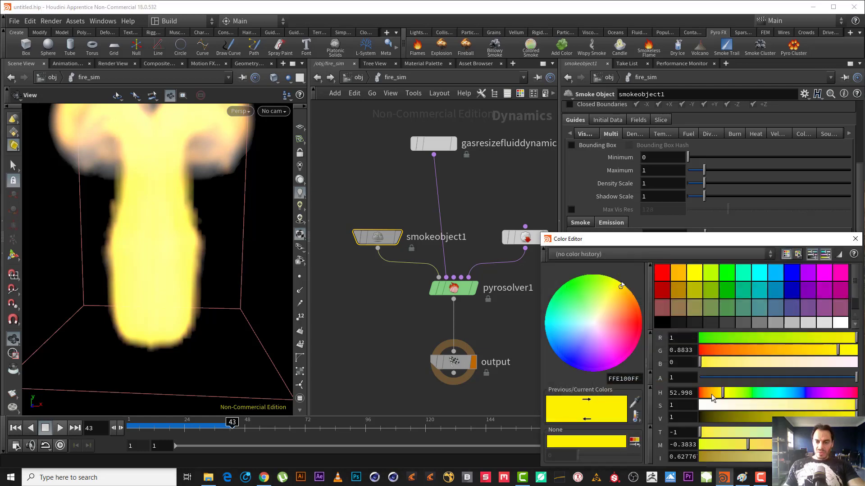
left_click(662, 322)
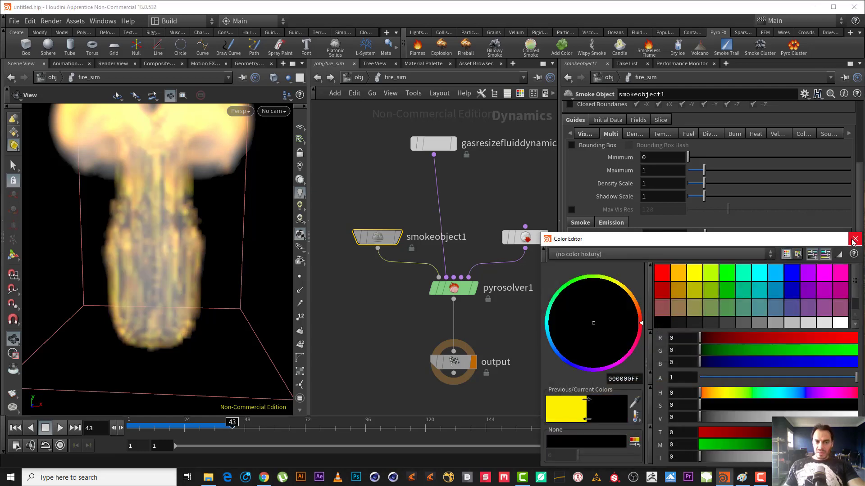
left_click(855, 238)
Add two more keys to the emission colour ramp and recolour one of them
left_click(739, 400)
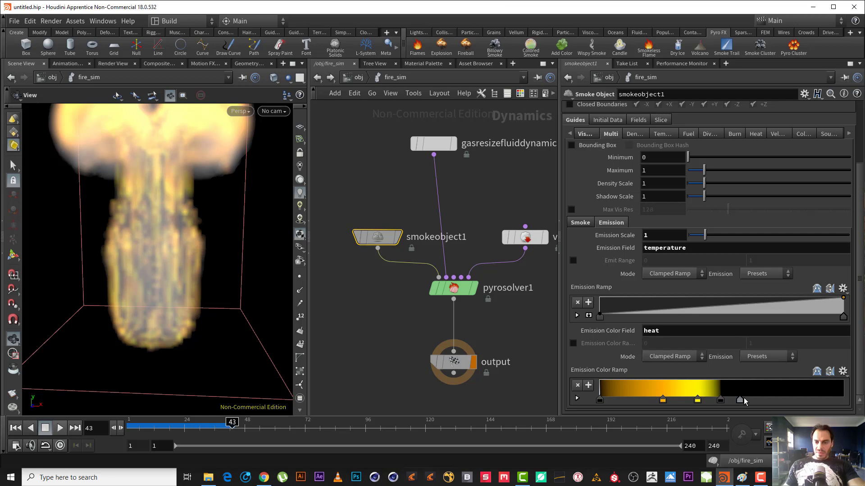
left_click_drag(744, 399, 755, 400)
left_click(776, 399)
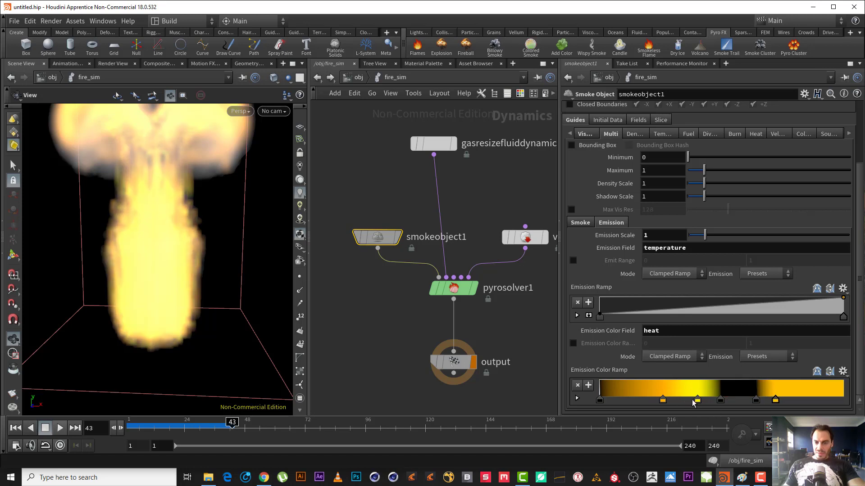
left_click_drag(689, 401, 786, 399)
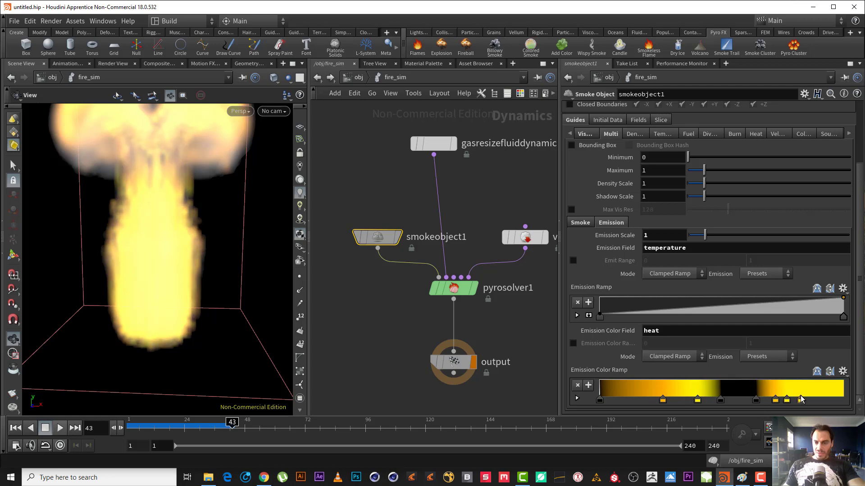
double_click(801, 400)
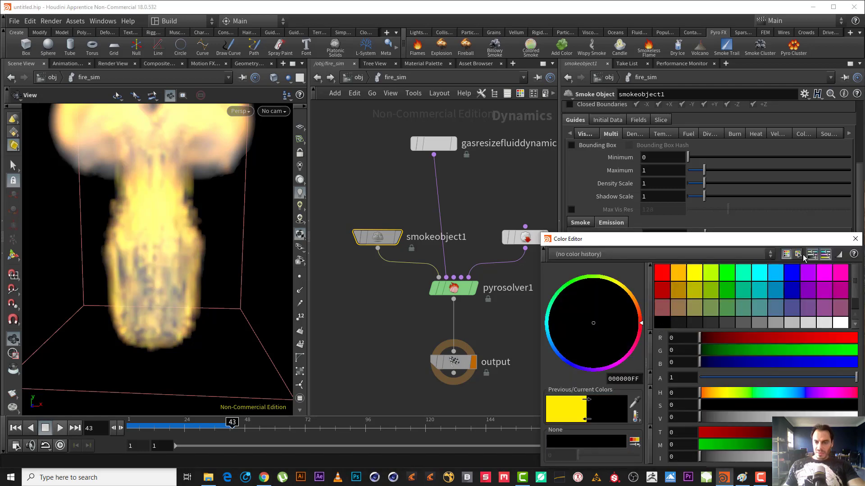
left_click(854, 239)
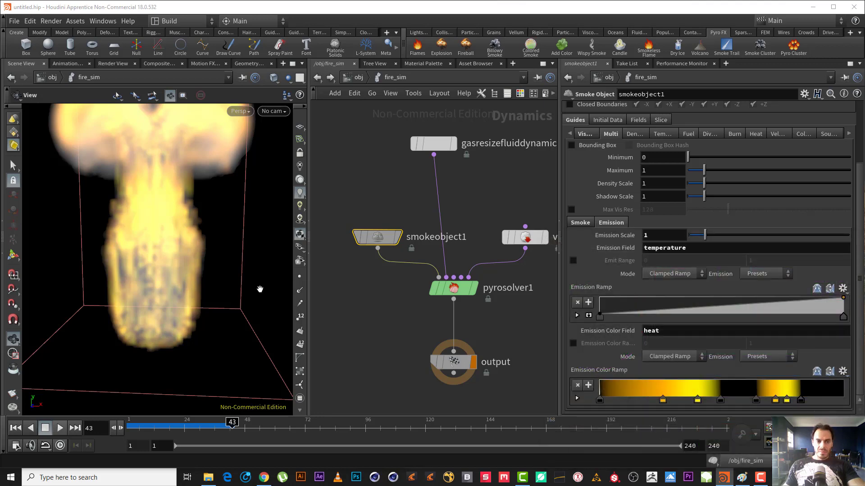
Widen the ramp's black start and replay the banded fire to frame 46
left_click_drag(171, 270, 124, 295)
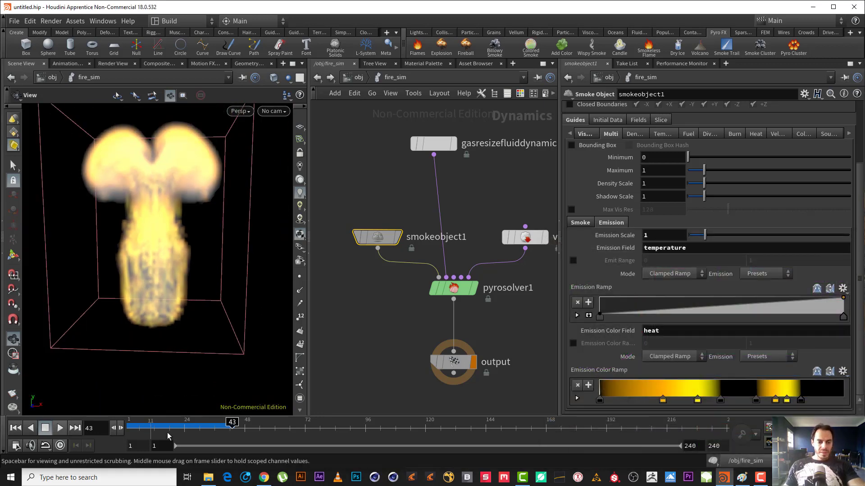
left_click_drag(598, 400, 635, 400)
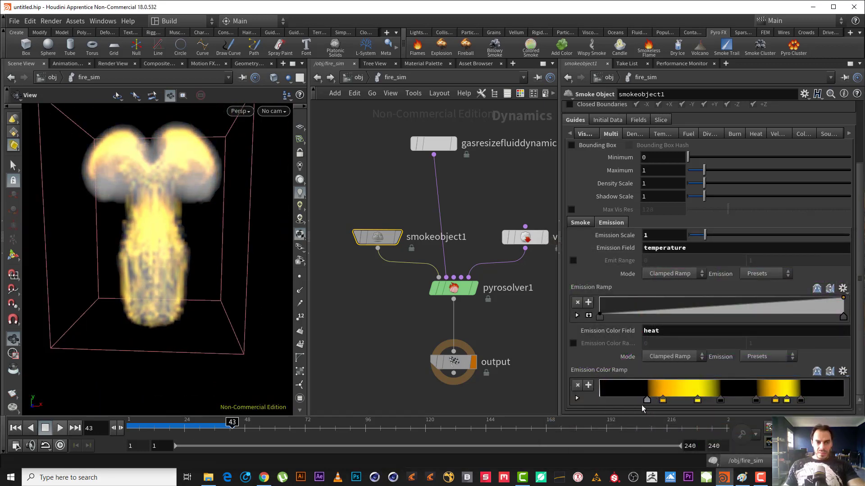
left_click(14, 427)
left_click(60, 428)
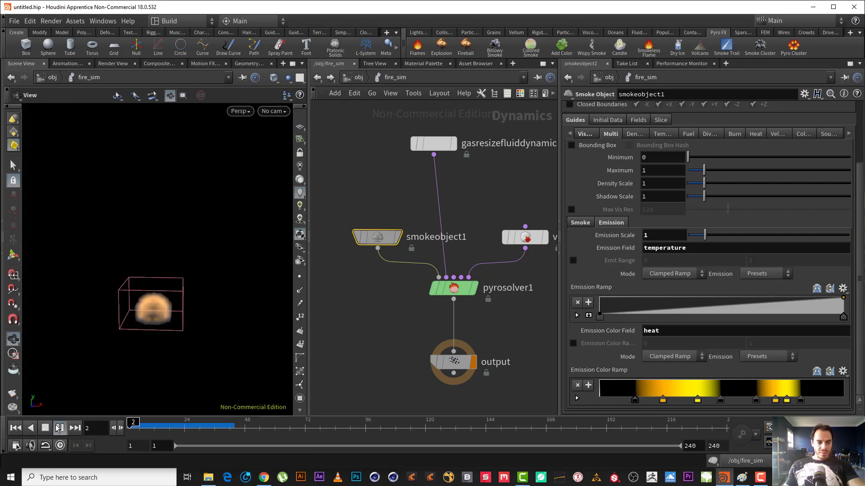
left_click(797, 398)
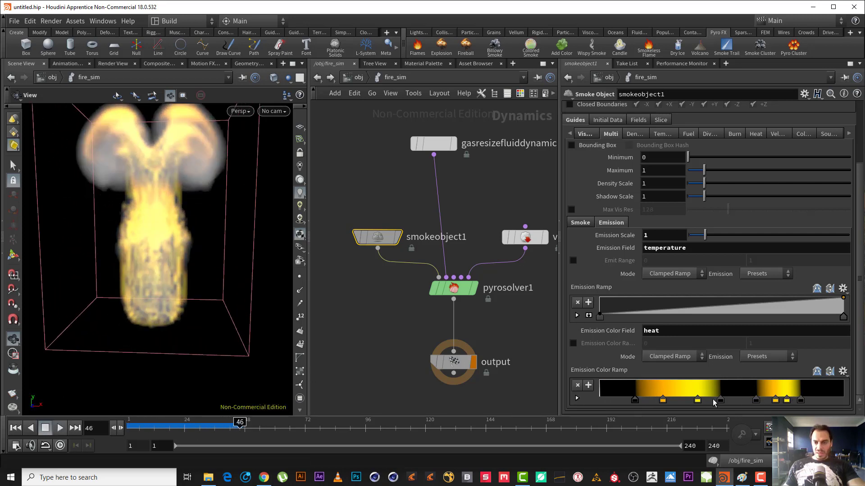
Revert the Emission Color Ramp to defaults and return to frame 1
right_click(581, 371)
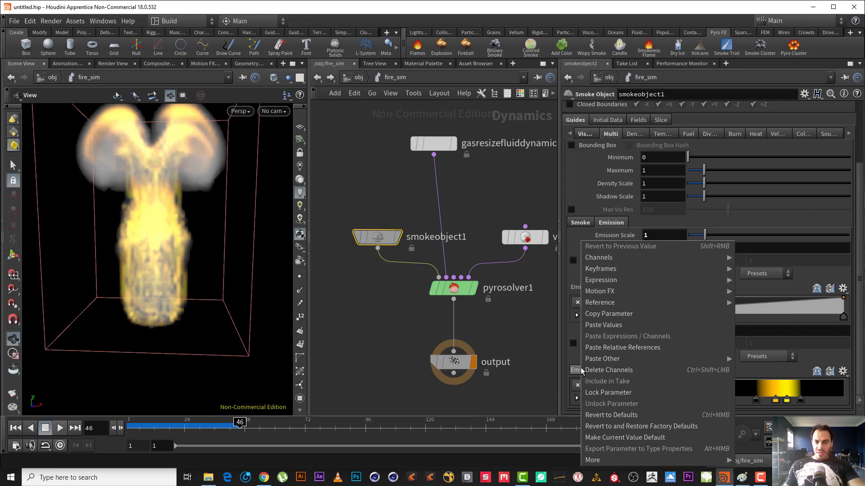
left_click(631, 415)
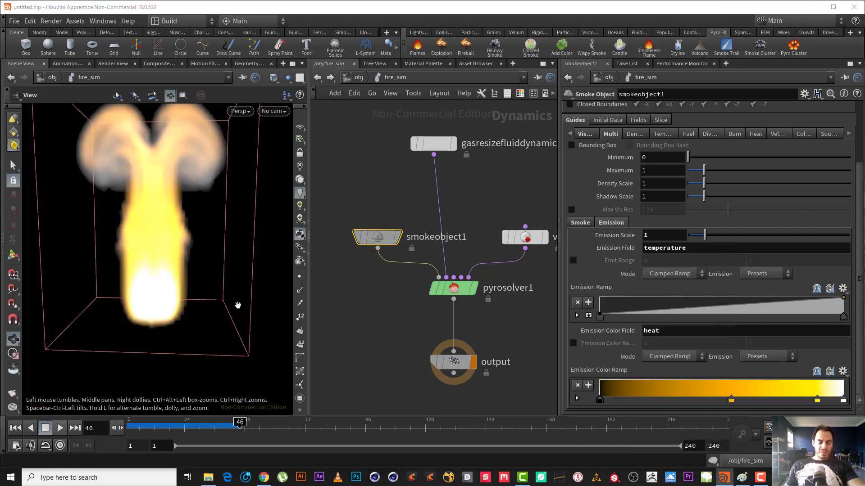
left_click_drag(144, 439, 130, 428)
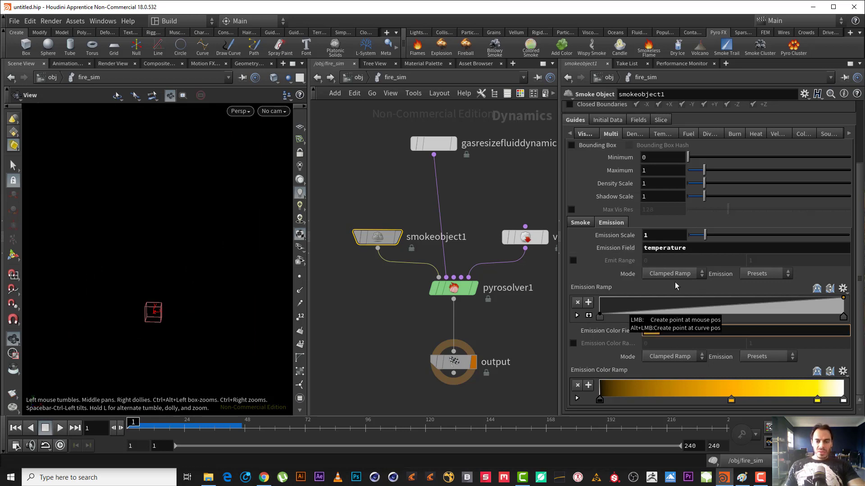
Try heat as the emission field, then undo back to temperature
left_click_drag(685, 248, 558, 244)
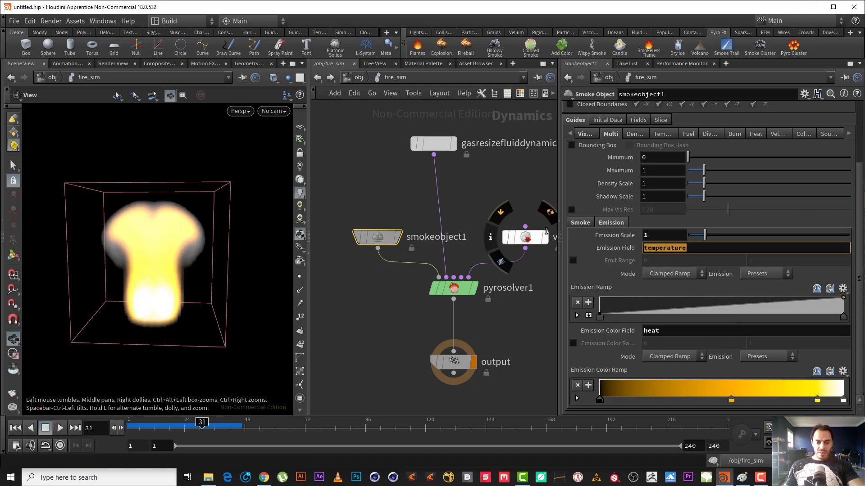
type("heat")
key("Return")
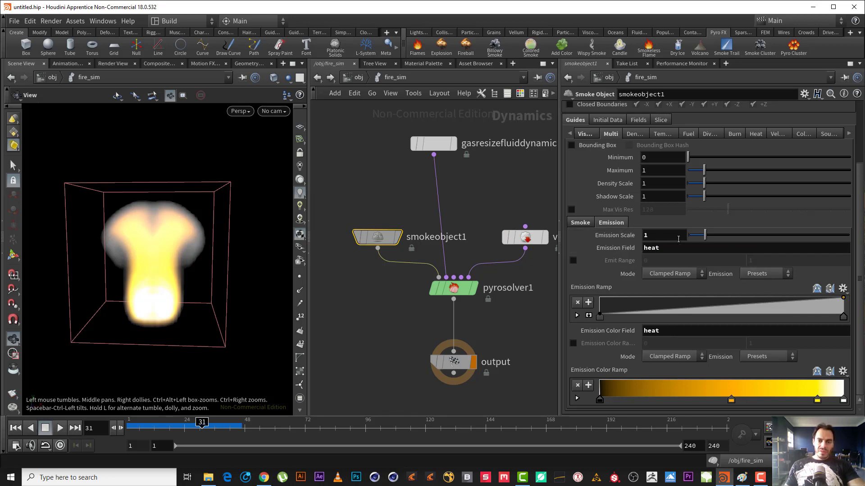
key("ctrl+z")
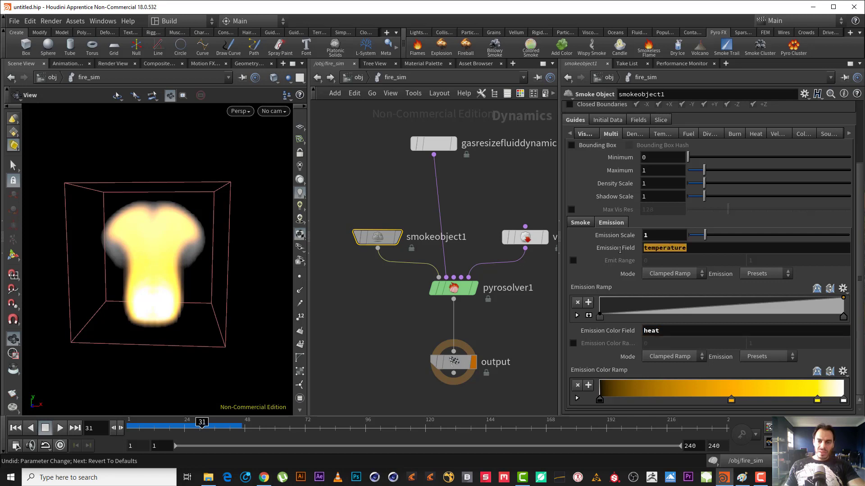
Copy temperature into the emission colour field, then undo back to heat
key("shift+Tab")
key("ctrl+c")
key("Tab")
key("ctrl+v")
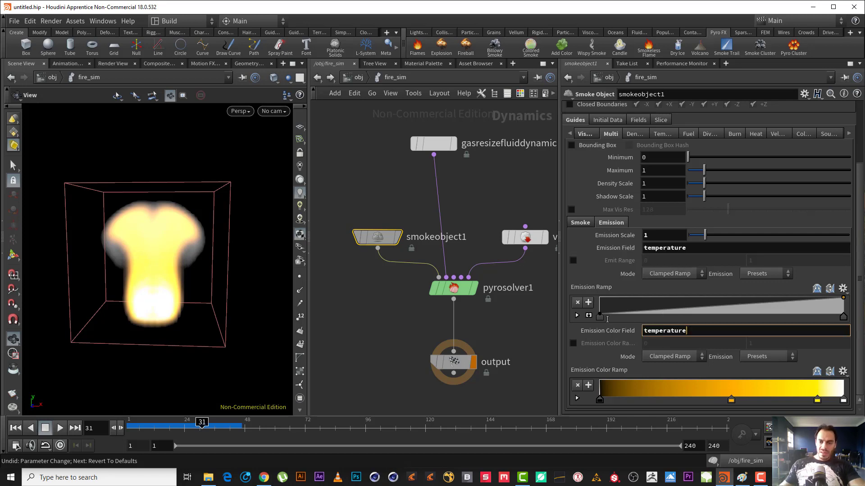
key("Return")
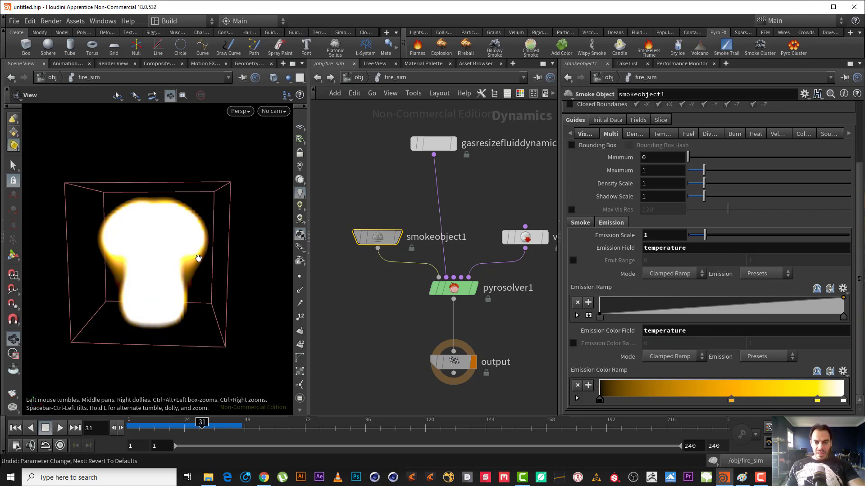
key("ctrl+z")
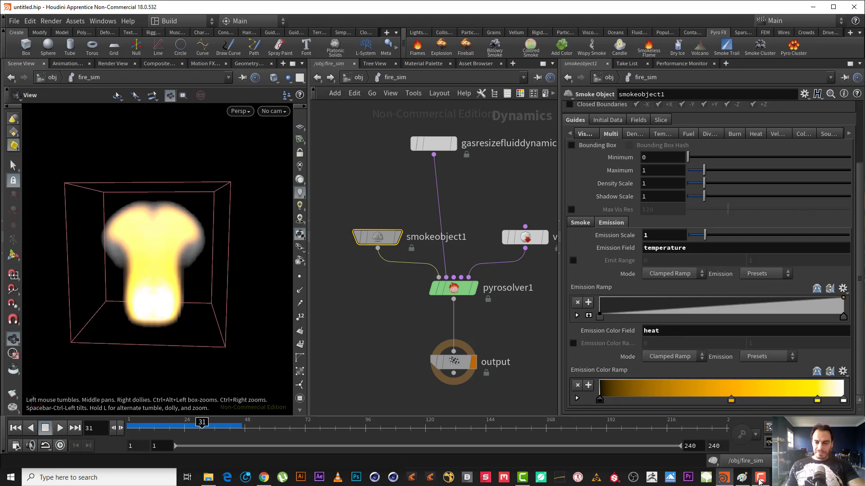
left_click(760, 479)
left_click(844, 410)
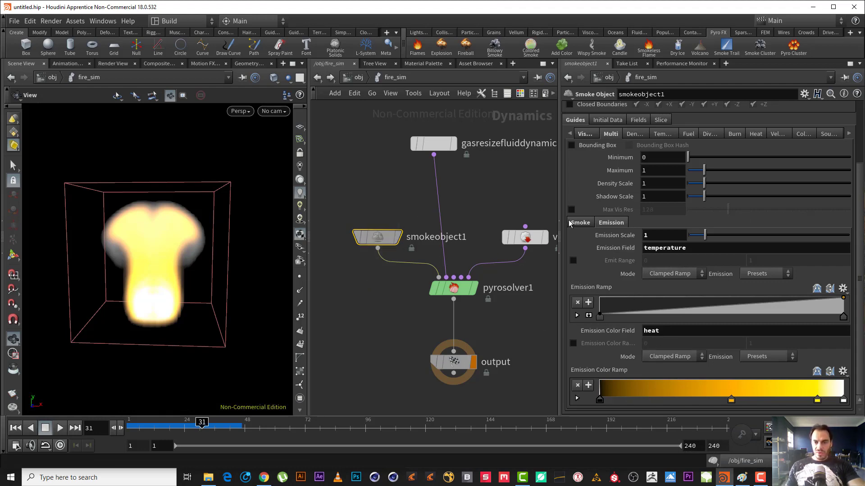
Show the smoke display settings and the guide field colour list
left_click(579, 223)
left_click_drag(862, 282, 861, 157)
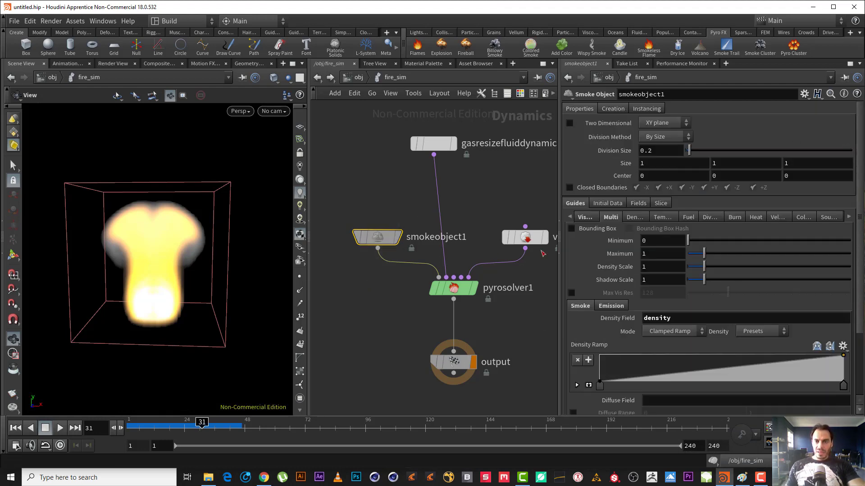
left_click(585, 217)
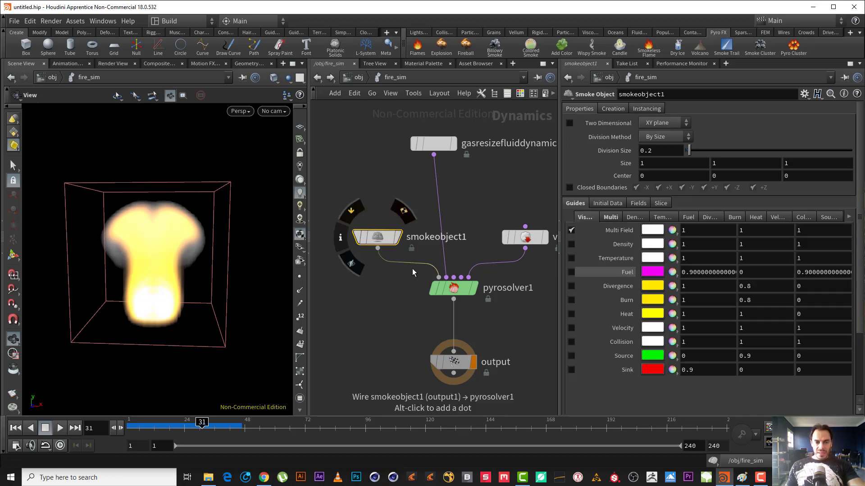
middle_click_drag(412, 269, 388, 279)
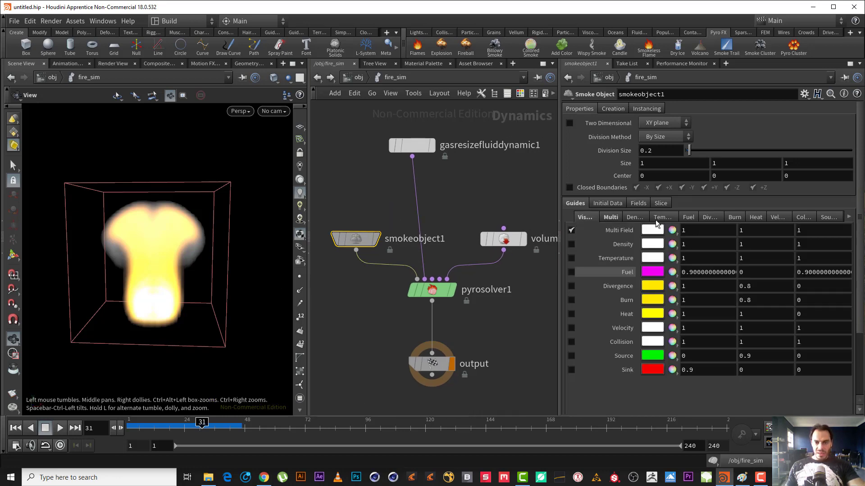